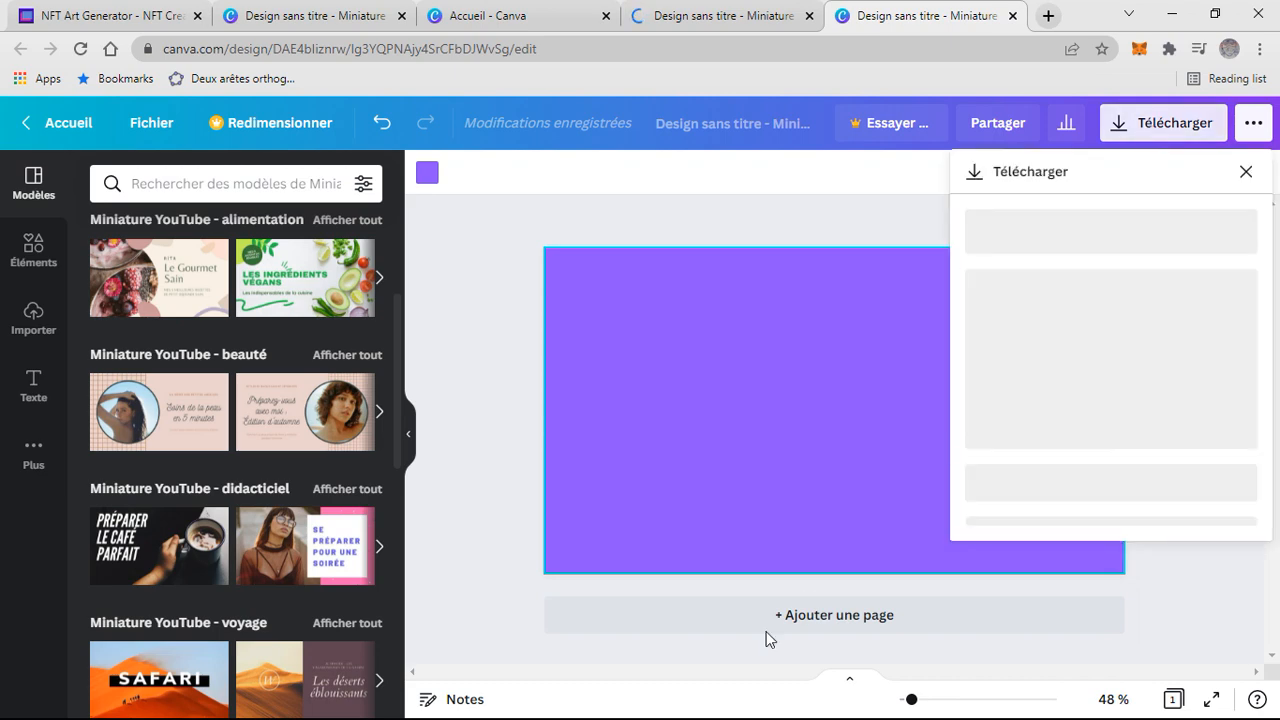
- Download the violet background as a PNG, then recolour the background turquoise and download it again
left_click(1075, 530)
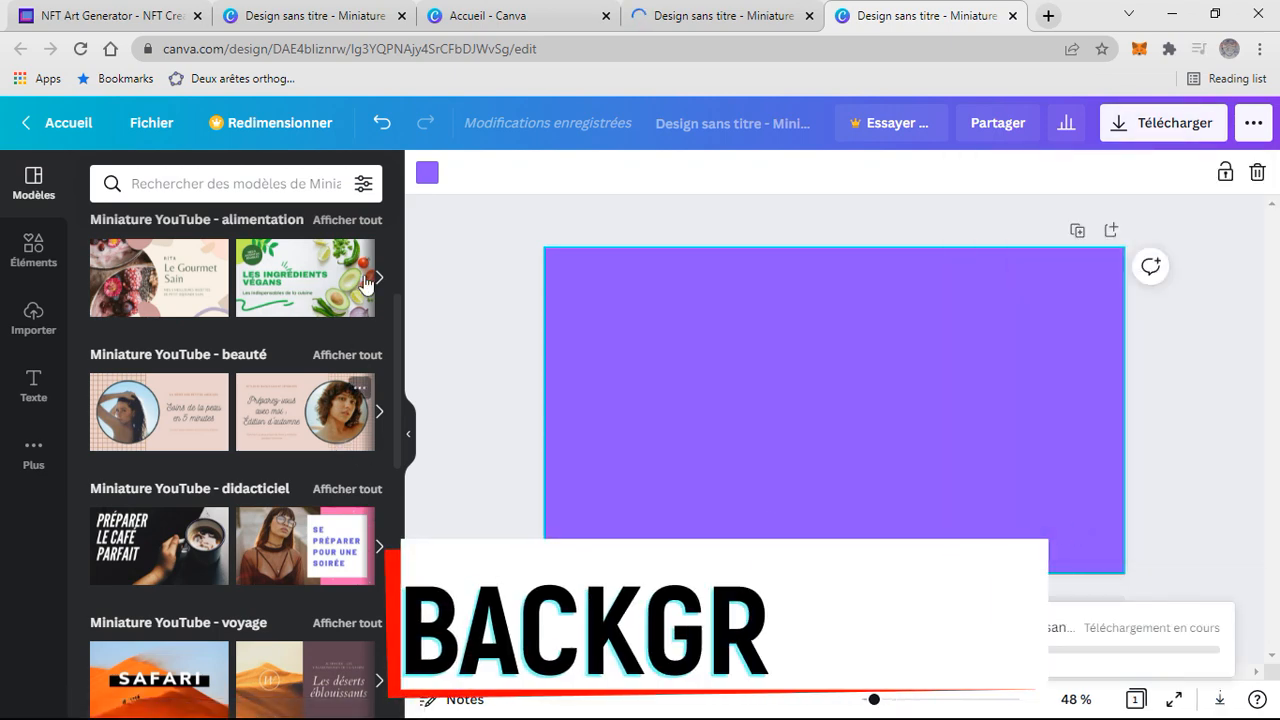
left_click(428, 174)
left_click(360, 493)
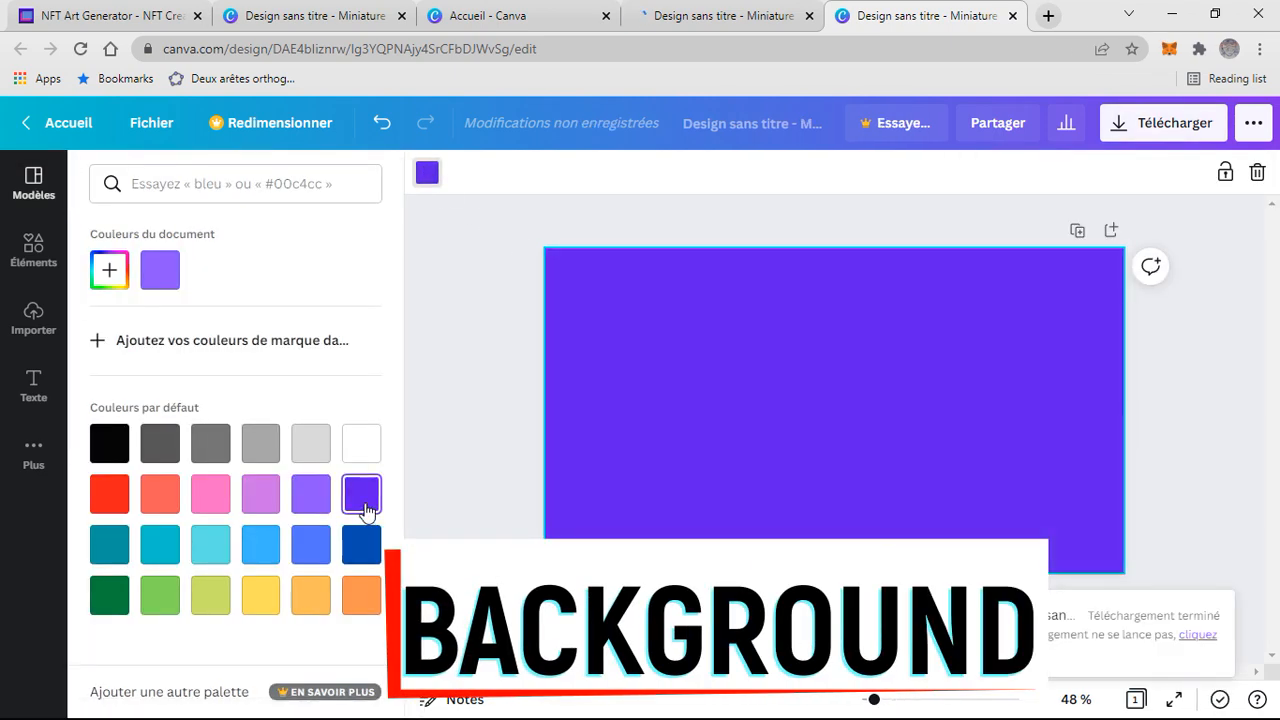
left_click(160, 544)
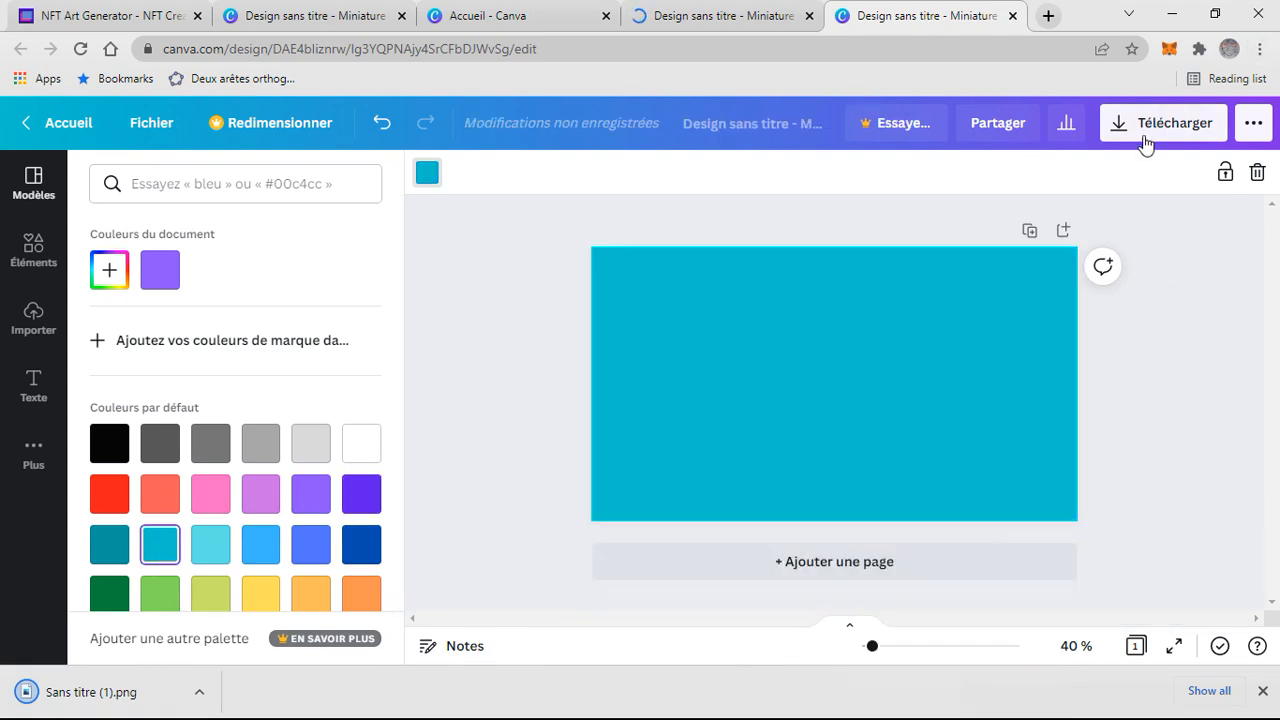
left_click(1157, 123)
left_click(1063, 528)
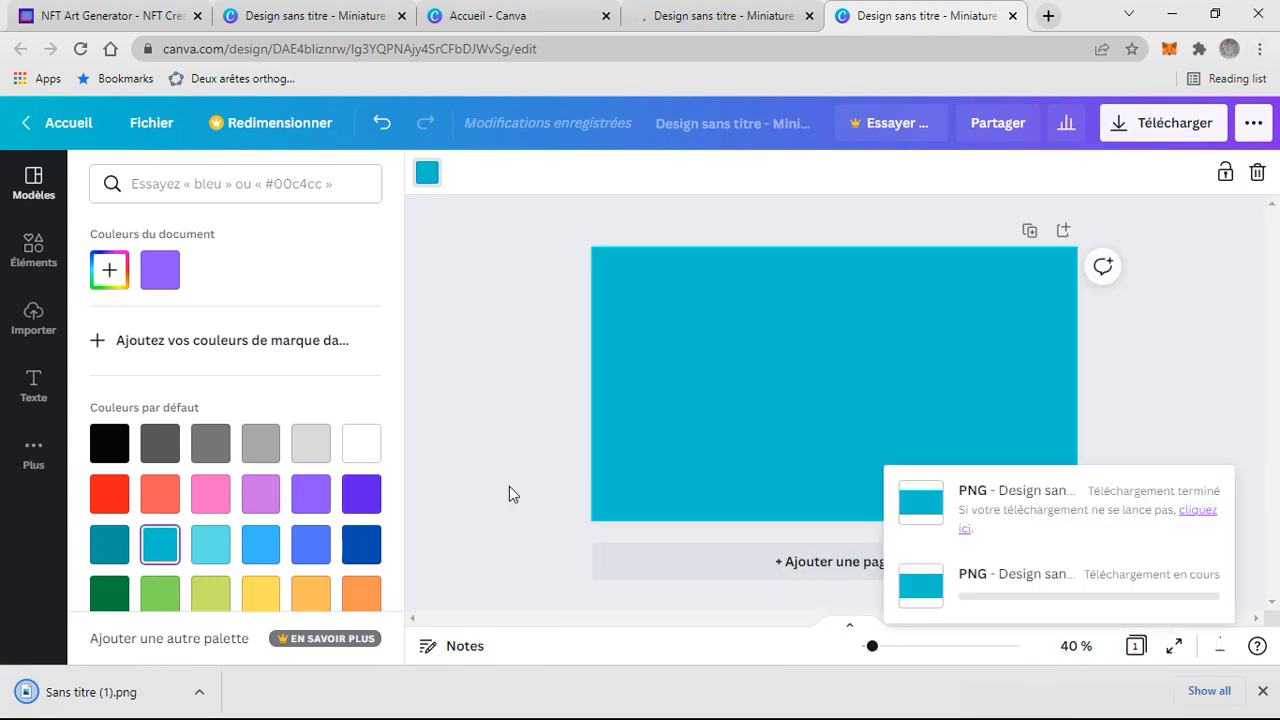
- Change the background colour to red and download the design as a PNG
left_click(109, 493)
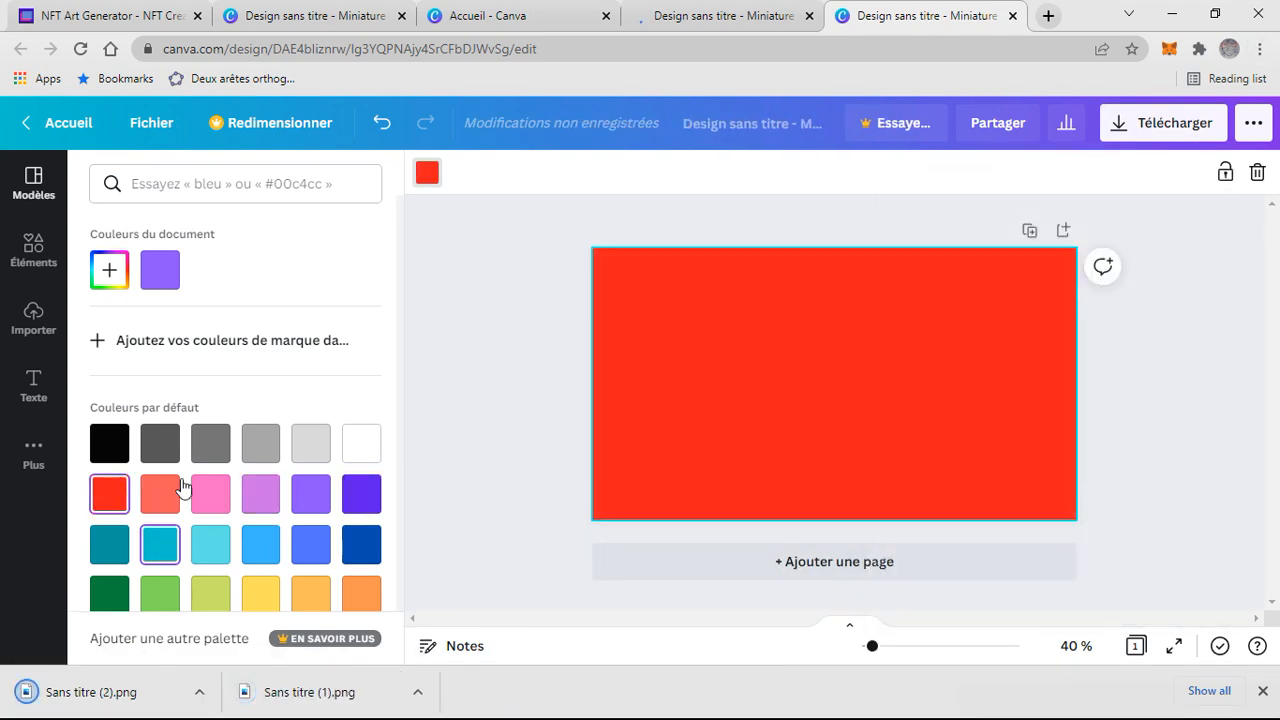
left_click(1155, 125)
left_click(1063, 527)
- Change the background colour to yellow and download the design as a PNG
scroll(245, 575, "down", 1)
left_click(261, 569)
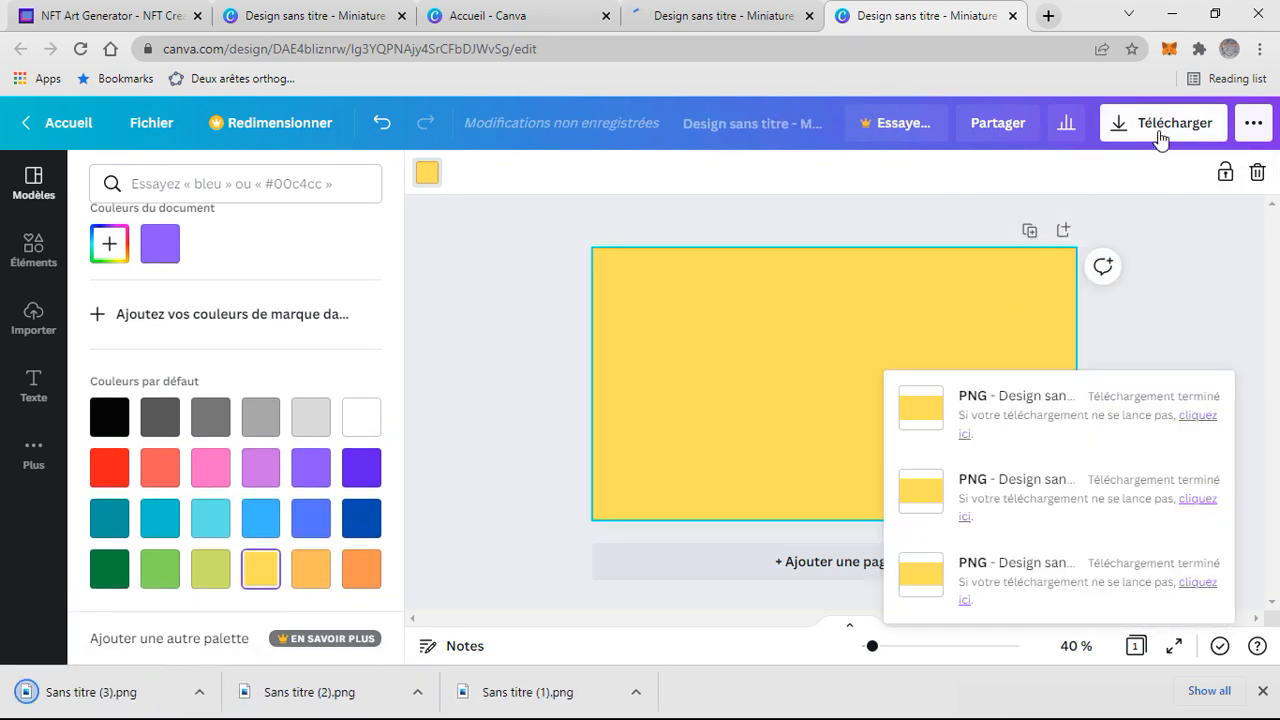
left_click(1160, 137)
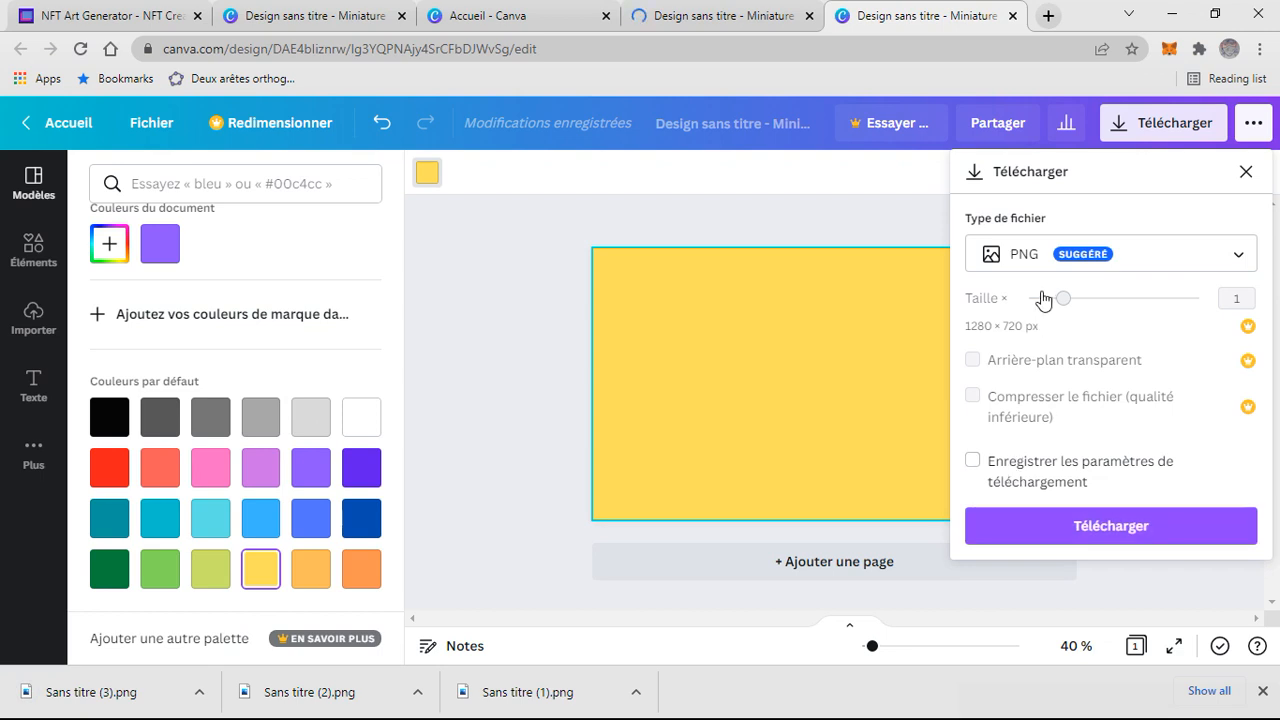
left_click(1076, 523)
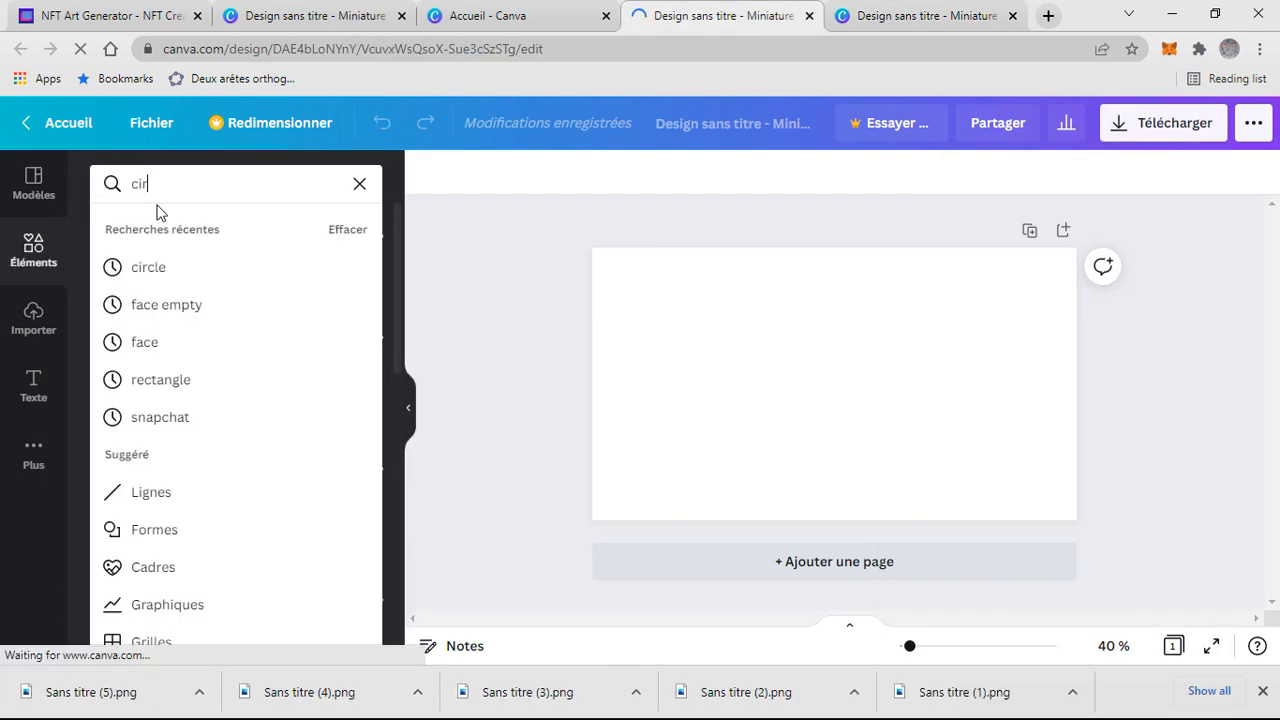
- Search the elements for circle and place a circle in the middle of the blank design, resizing it
type("rcle")
key("Return")
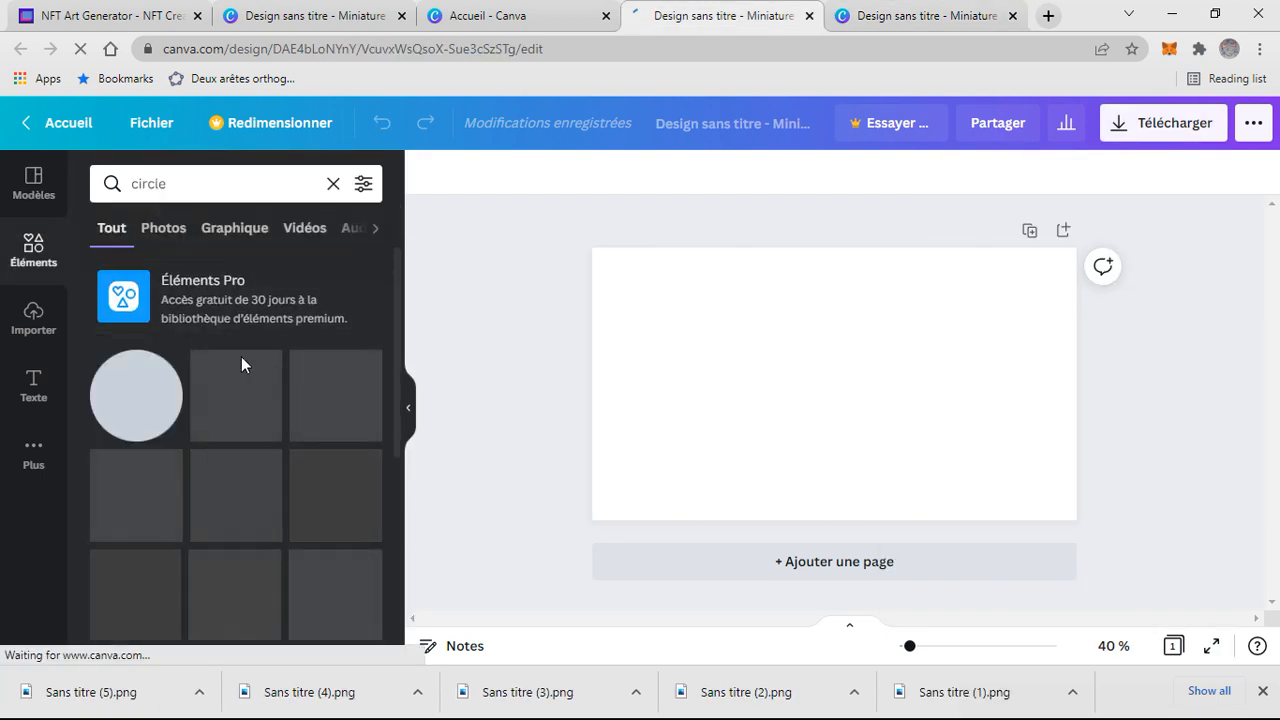
left_click_drag(146, 418, 786, 363)
left_click_drag(880, 447, 908, 461)
mouse_move(821, 424)
left_mouse_down()
mouse_move(817, 361)
mouse_move(824, 415)
left_mouse_up()
- Search the elements for oval, deleting an extra circle added by mistake
left_click(333, 184)
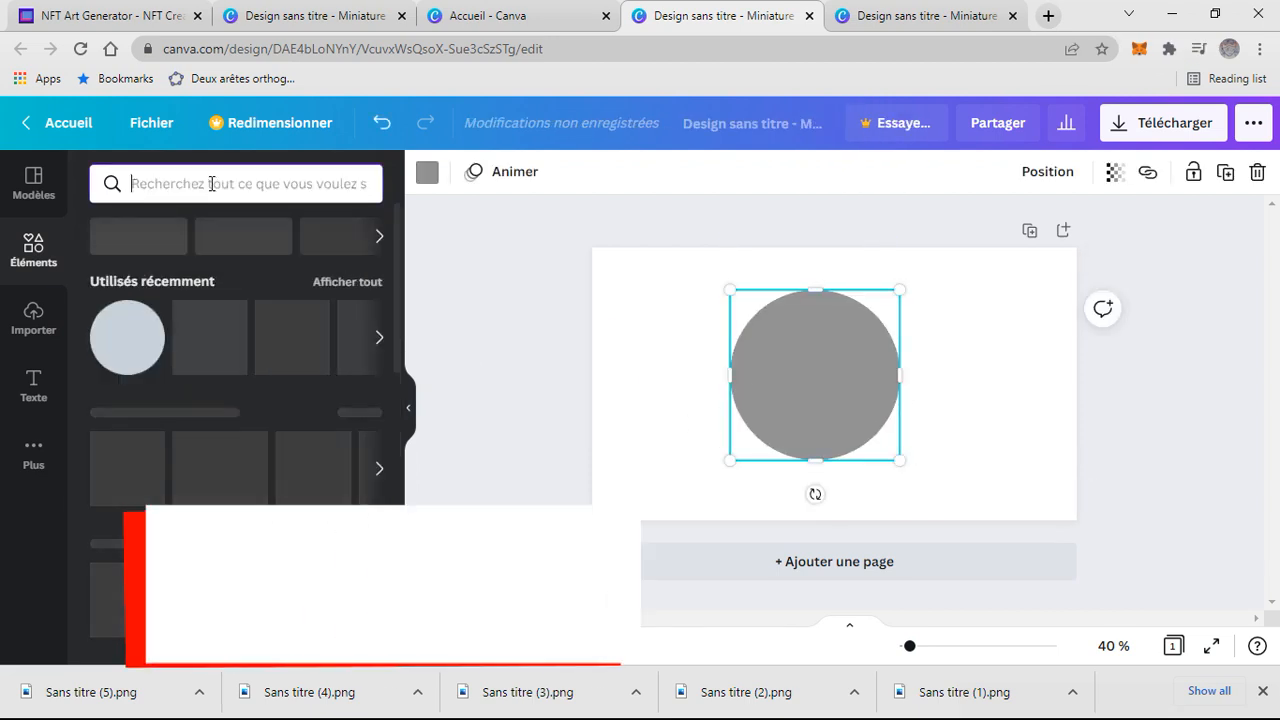
left_click(126, 337)
left_click(215, 190)
type("oval")
key("Return")
left_click_drag(825, 424, 700, 424)
key("Delete")
- Add a small outline oval at the circle's lower left as a foot and colour it black
left_click_drag(145, 504, 813, 420)
left_click_drag(892, 364, 805, 428)
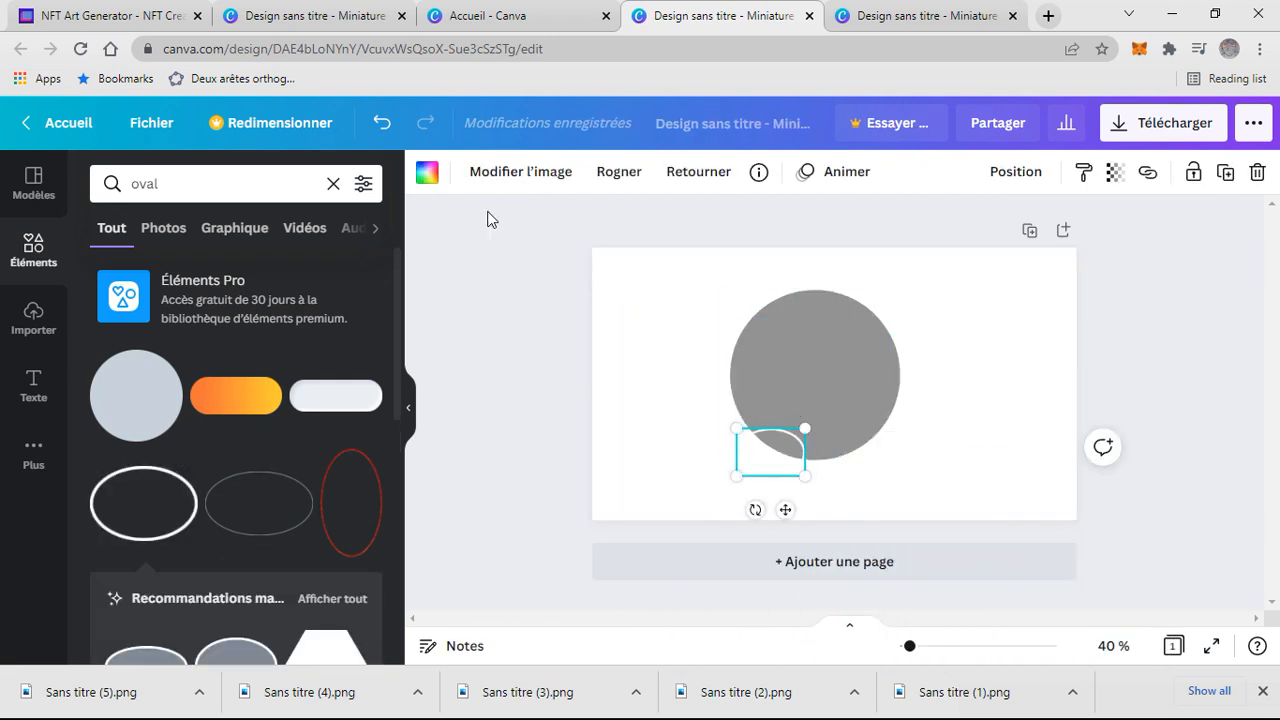
left_click(427, 172)
left_click(110, 444)
- Duplicate the black oval and place the tilted copy at the circle's lower right as the second foot
key("ctrl+d")
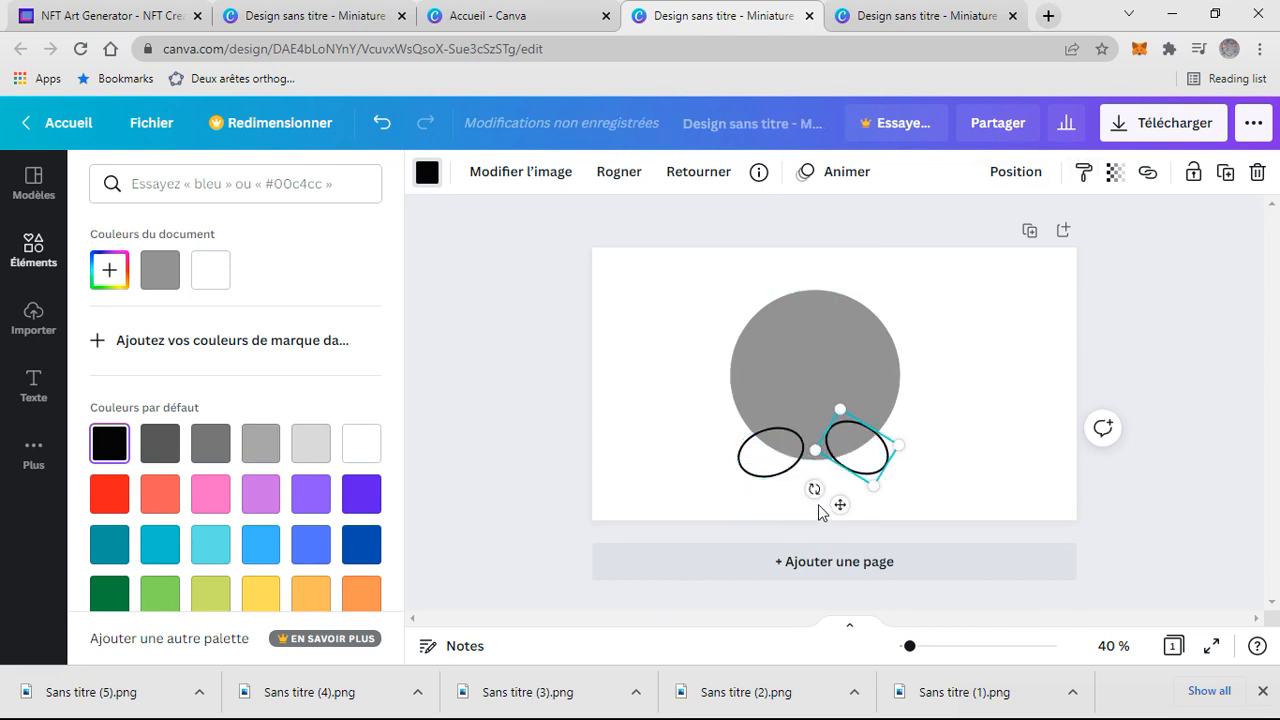
left_click_drag(776, 447, 784, 454)
left_click(866, 459)
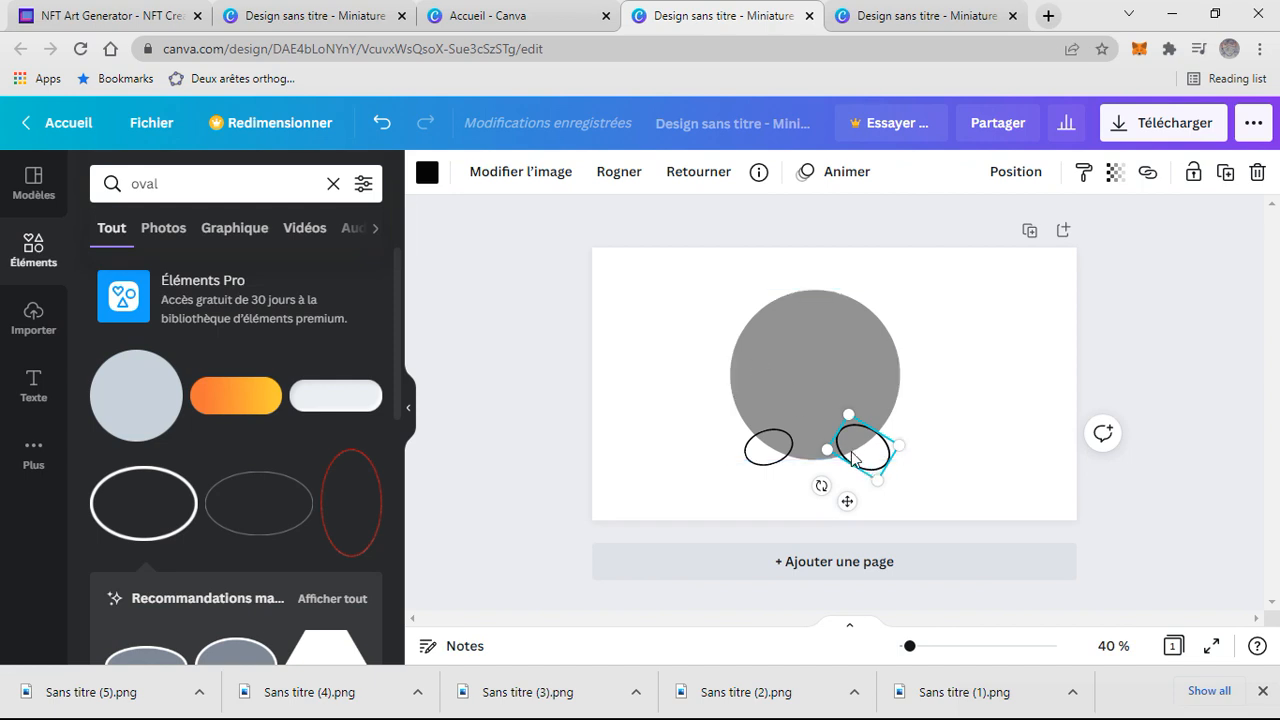
left_click_drag(951, 429, 749, 491)
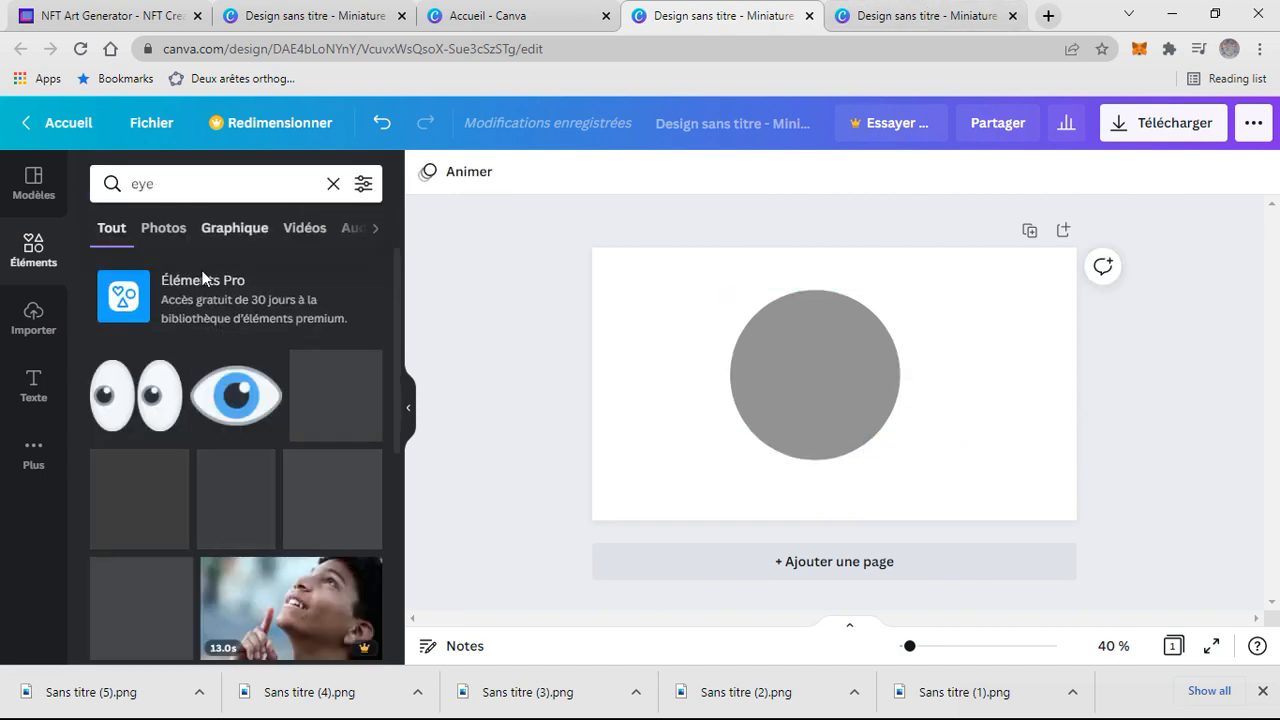
- Add the cartoon eyes element to the upper part of the circle and resize it to fit
left_click_drag(136, 396, 831, 382)
left_click_drag(886, 429, 845, 383)
left_click_drag(791, 366, 806, 365)
key("ctrl+v")
left_click(834, 211)
left_click(865, 405)
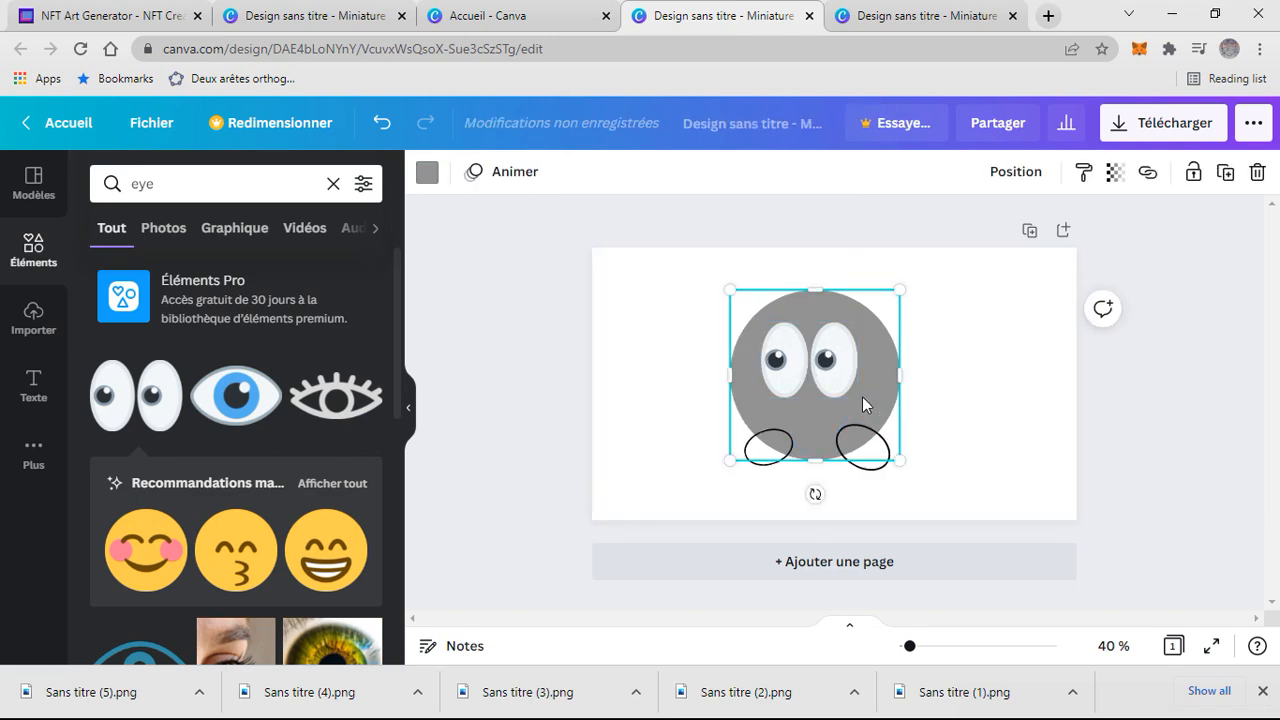
- Search for mouth and add an open smiling mouth below the eyes, resizing and positioning it
left_click(333, 183)
type("mouth")
key("Return")
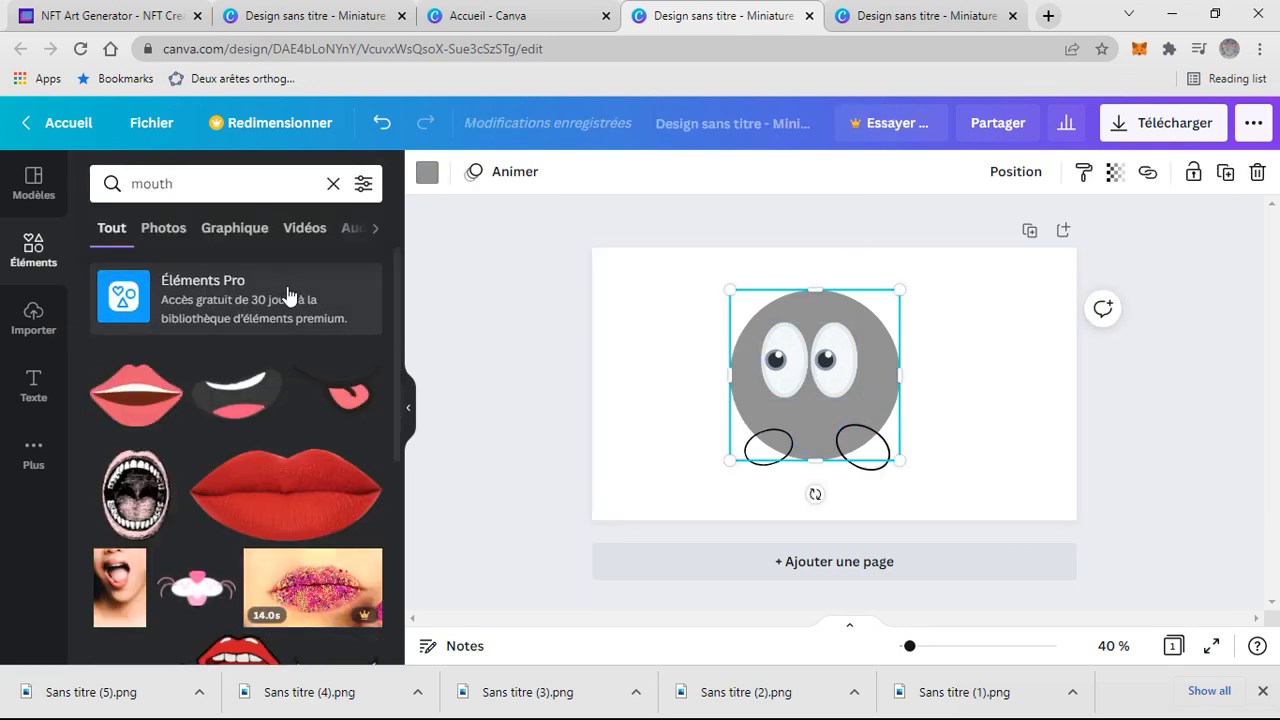
scroll(325, 312, "down", 2)
left_click(250, 318)
left_click_drag(929, 429, 876, 400)
left_click_drag(828, 353, 771, 440)
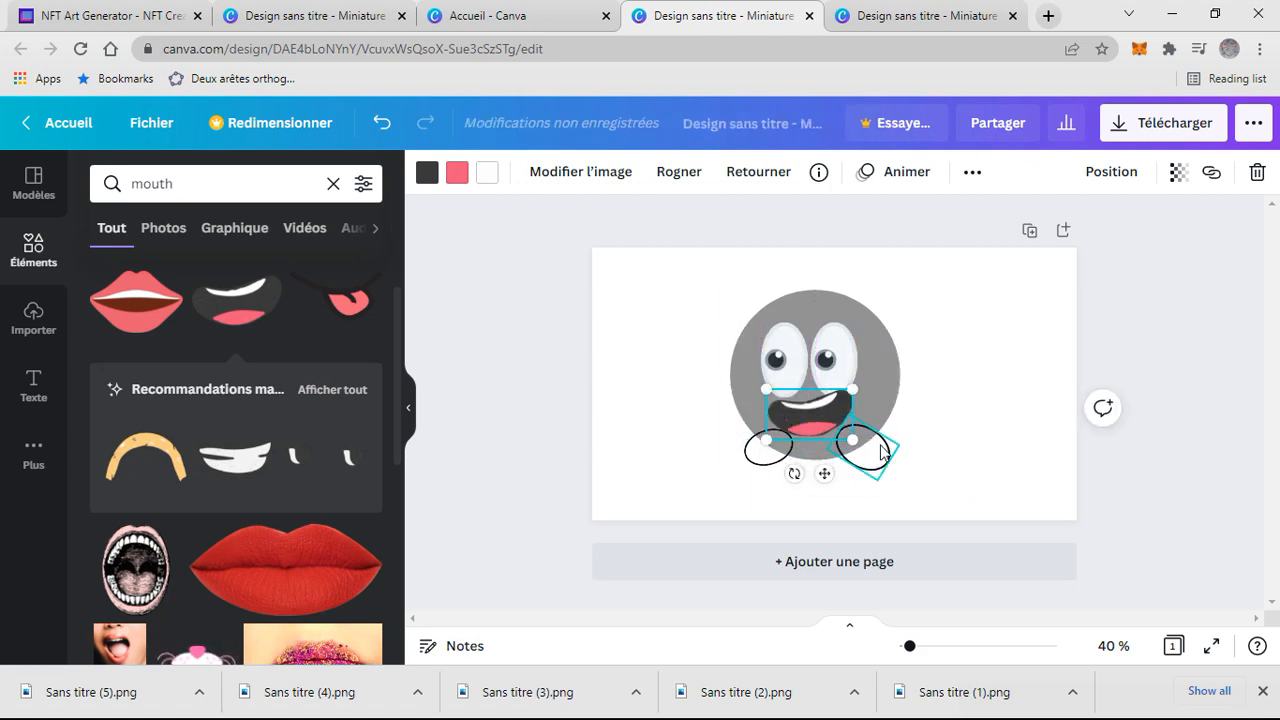
left_click(955, 365)
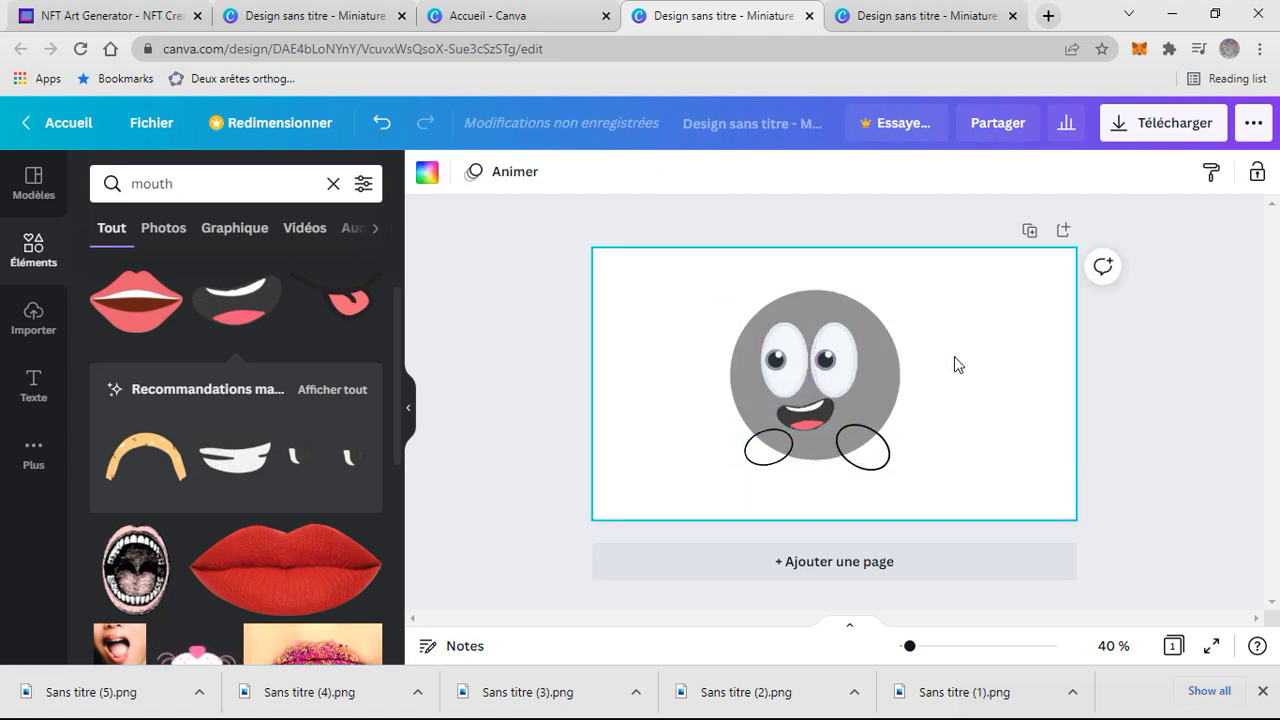
- Search for hat and place the bowler hat with moustache on top of the face, resizing it
left_click(333, 183)
type("hat")
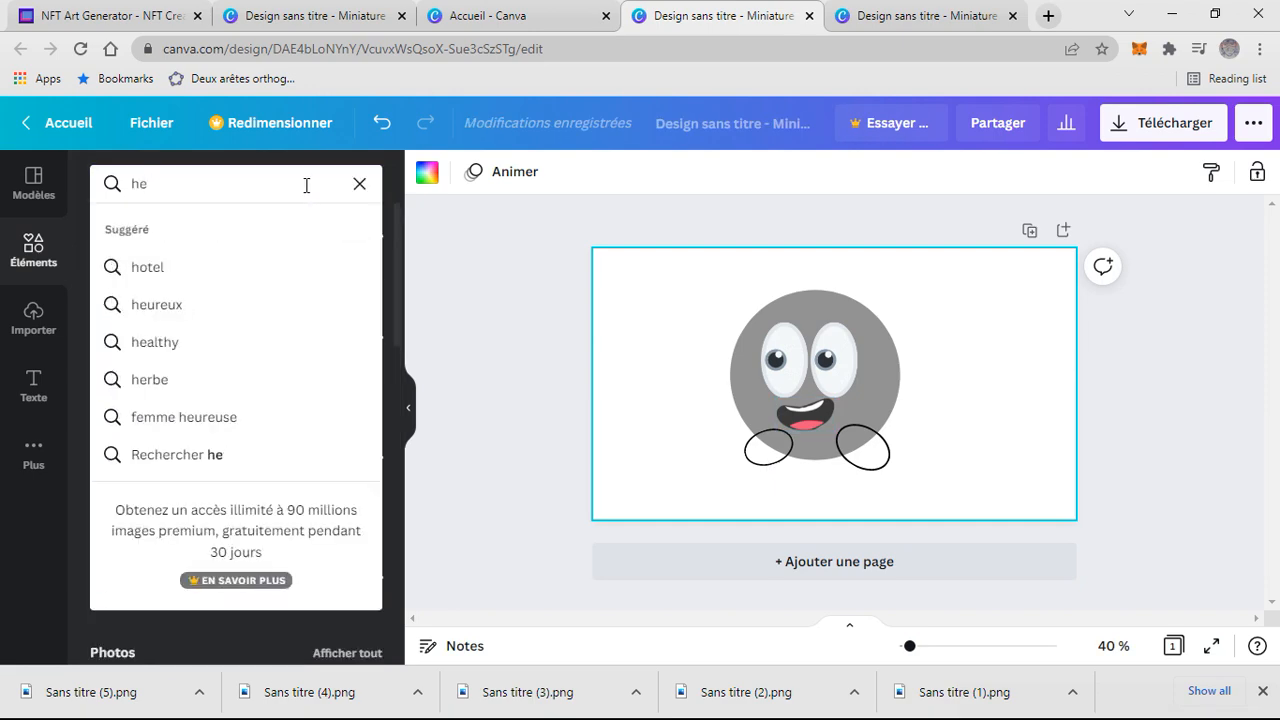
key("Return")
scroll(304, 410, "down", 3)
scroll(304, 410, "down", 2)
left_click_drag(237, 440, 734, 289)
left_click_drag(909, 461, 852, 404)
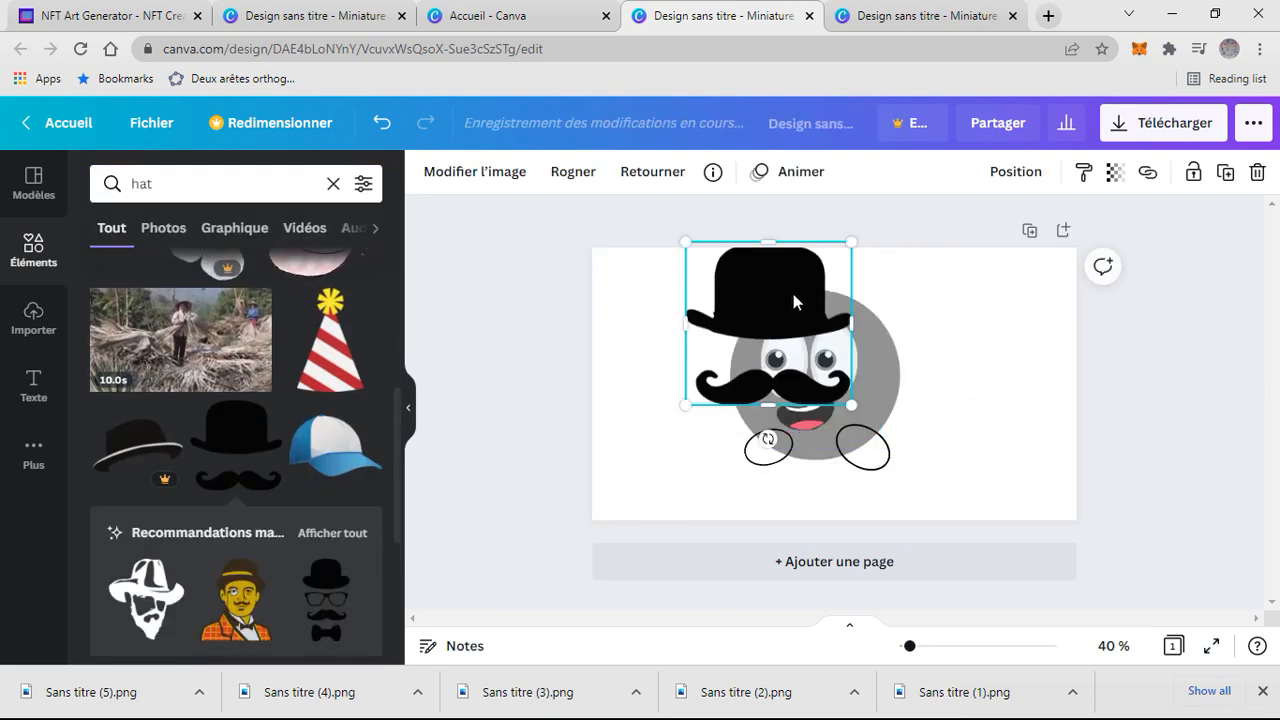
left_click_drag(793, 296, 829, 313)
left_click_drag(887, 422, 863, 399)
left_click_drag(846, 347, 858, 361)
left_click_drag(876, 413, 890, 427)
mouse_move(858, 402)
left_mouse_down()
mouse_move(853, 358)
mouse_move(854, 383)
left_mouse_up()
left_click(953, 384)
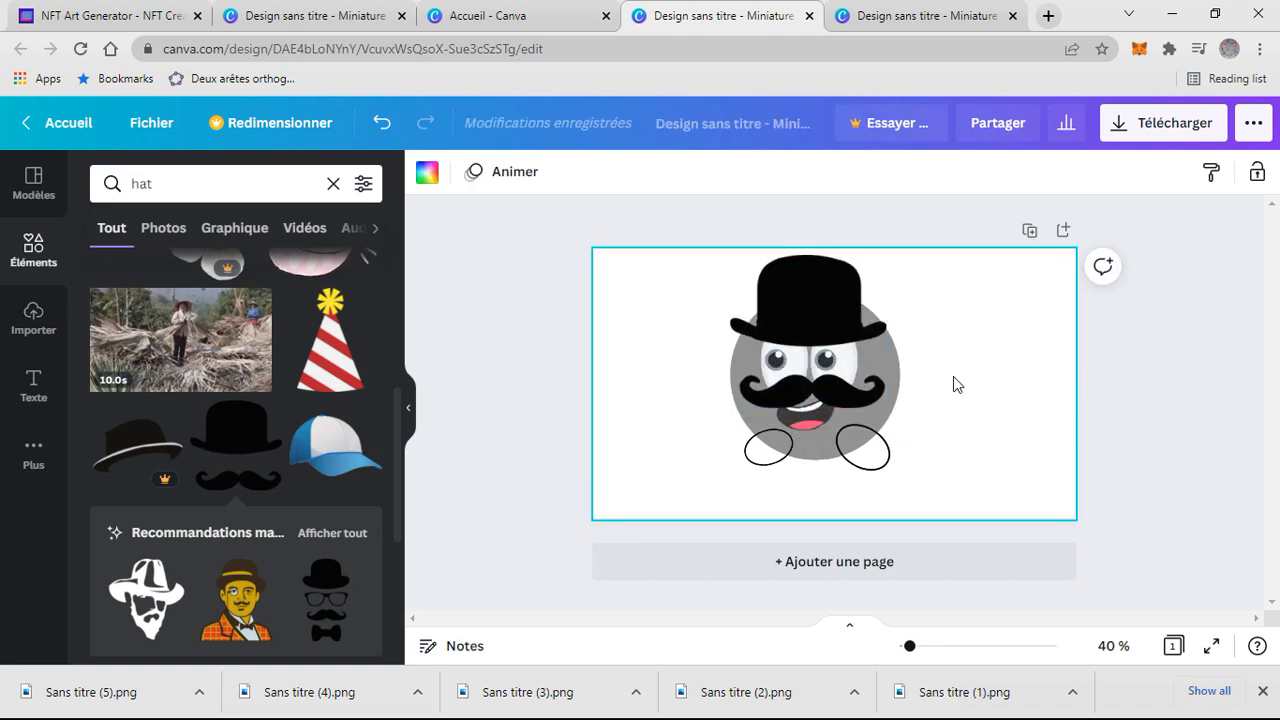
- Adjust the size and position of the hat-and-moustache element on the head
left_click(860, 318)
left_click_drag(888, 328, 909, 329)
mouse_move(804, 321)
left_mouse_down()
mouse_move(792, 329)
mouse_move(796, 318)
left_mouse_up()
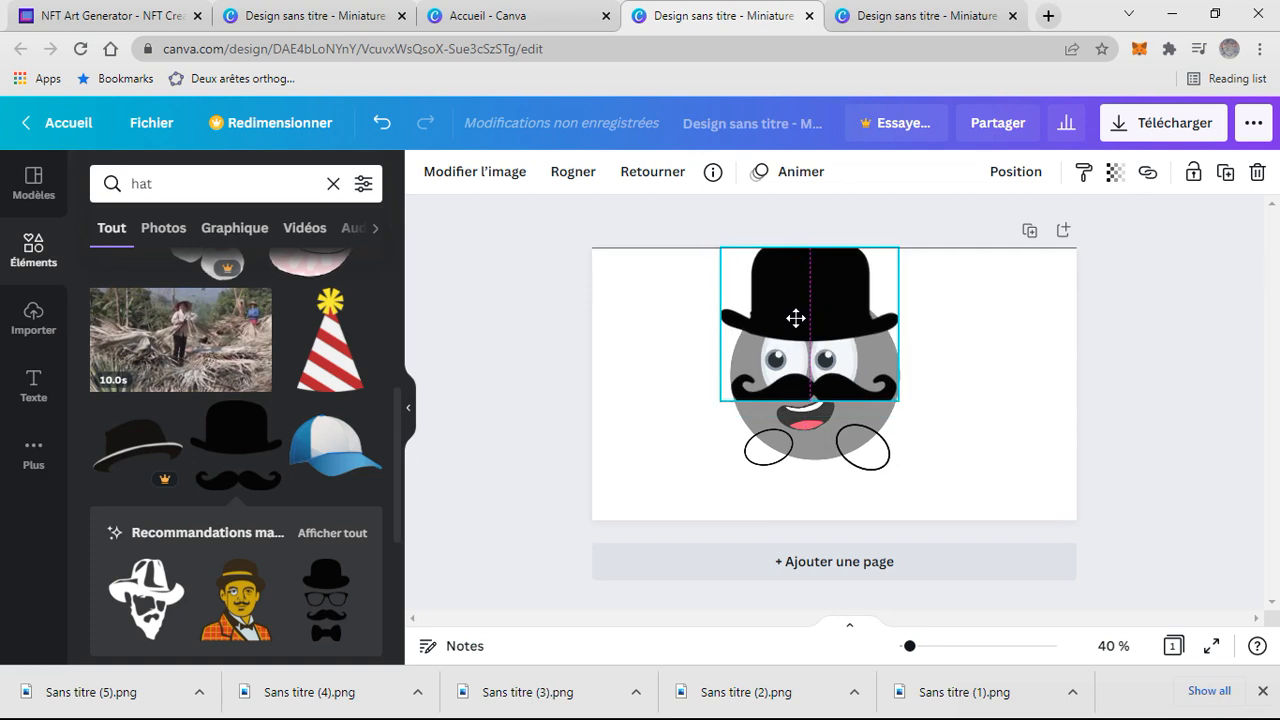
left_click_drag(897, 391, 901, 395)
left_click(977, 372)
left_click(848, 404)
left_click(945, 408)
left_click(866, 396)
left_click(938, 405)
left_click(858, 392)
left_click(873, 429)
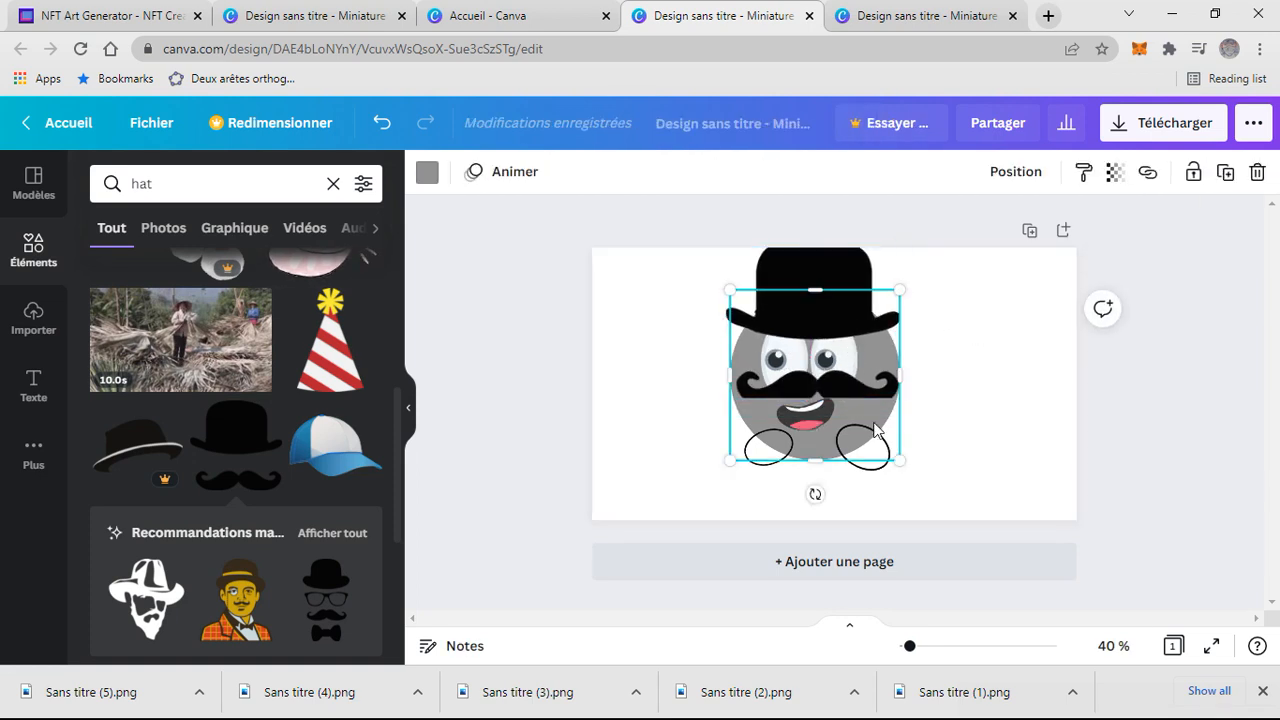
left_click(953, 421)
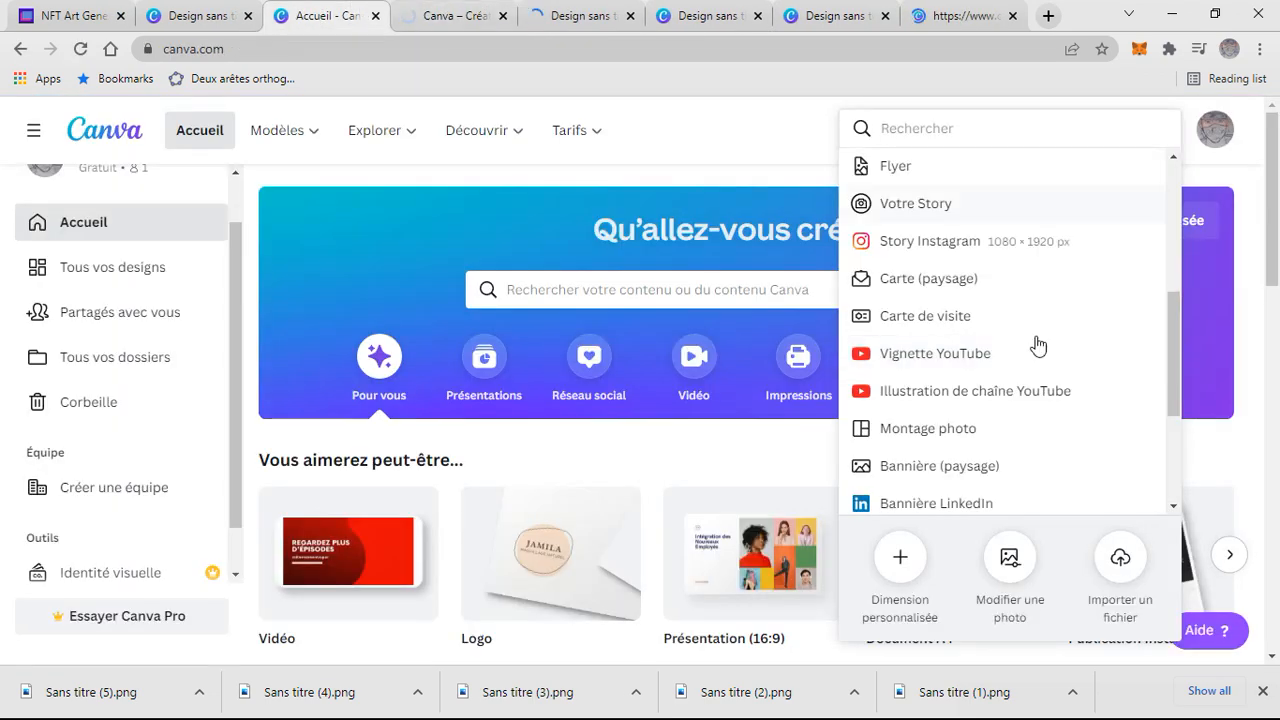
- Create a new YouTube thumbnail design of 1280 × 720 px
left_click(1038, 348)
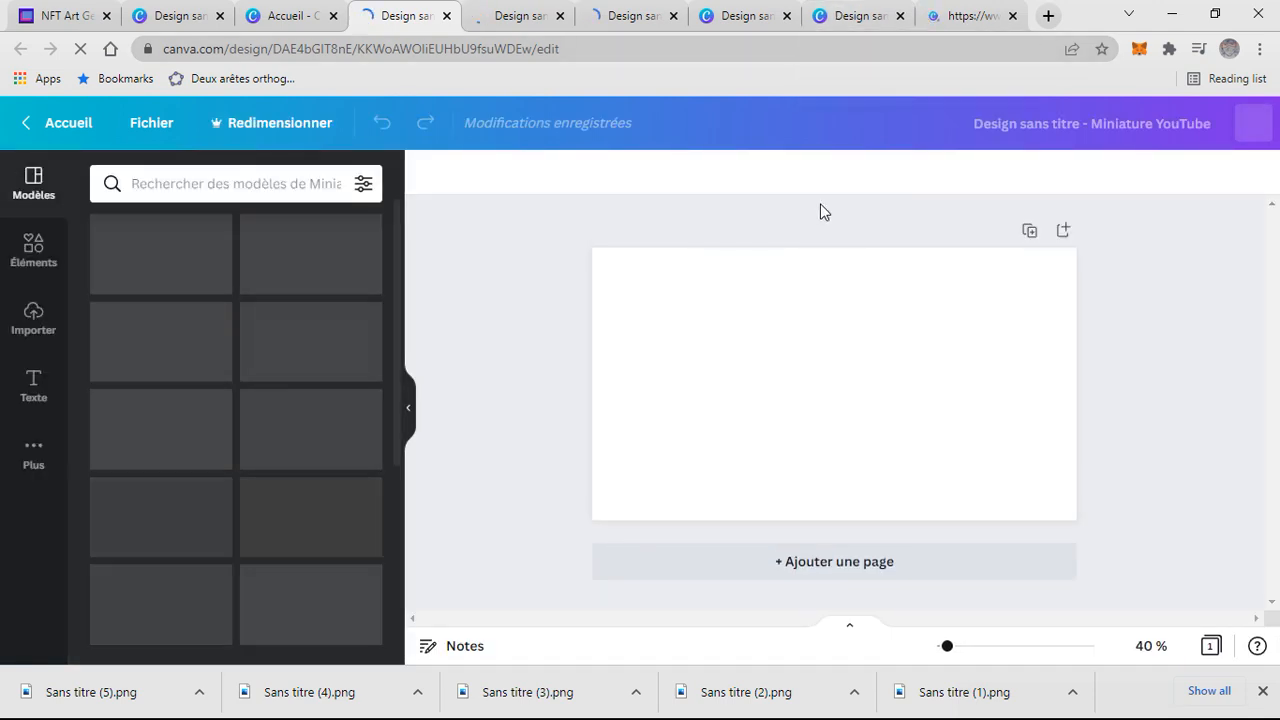
left_click(650, 15)
left_click(762, 5)
left_click(650, 6)
left_click(540, 7)
left_click(735, 8)
- Copy the hat-and-moustache element and paste it into one of the new thumbnail designs
left_click(807, 371)
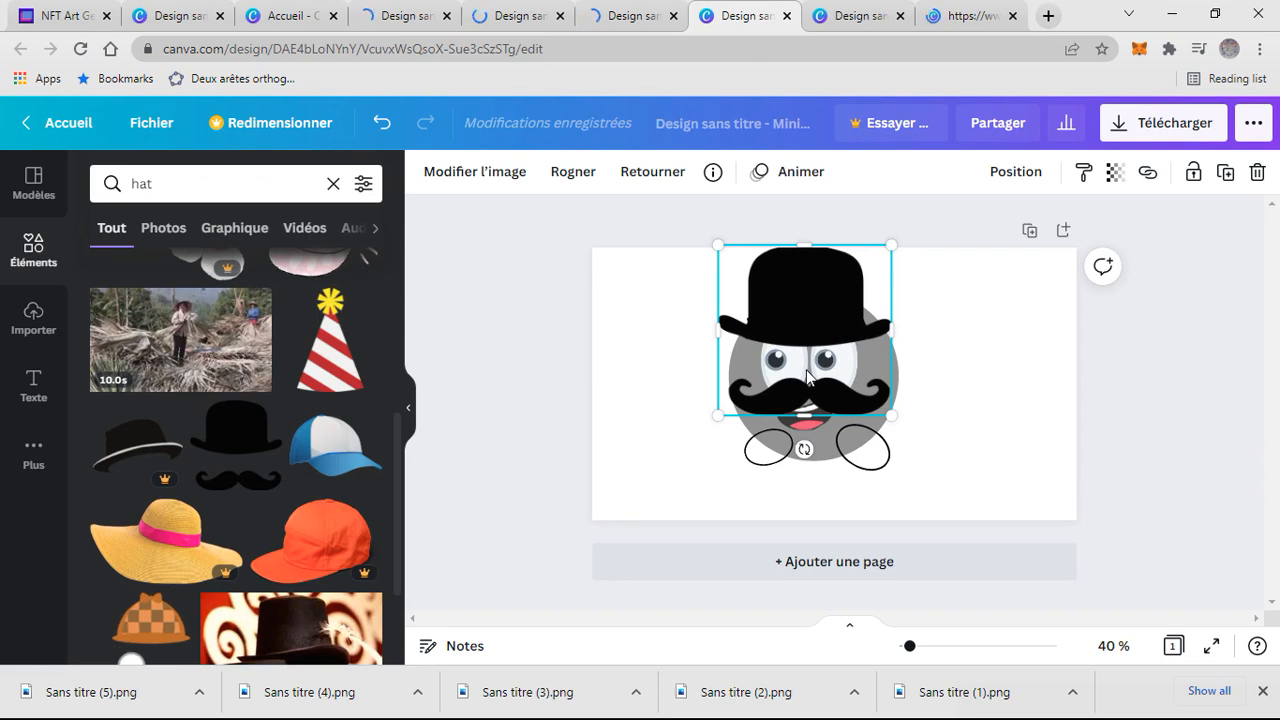
left_click(880, 12)
left_click(765, 22)
left_click(852, 22)
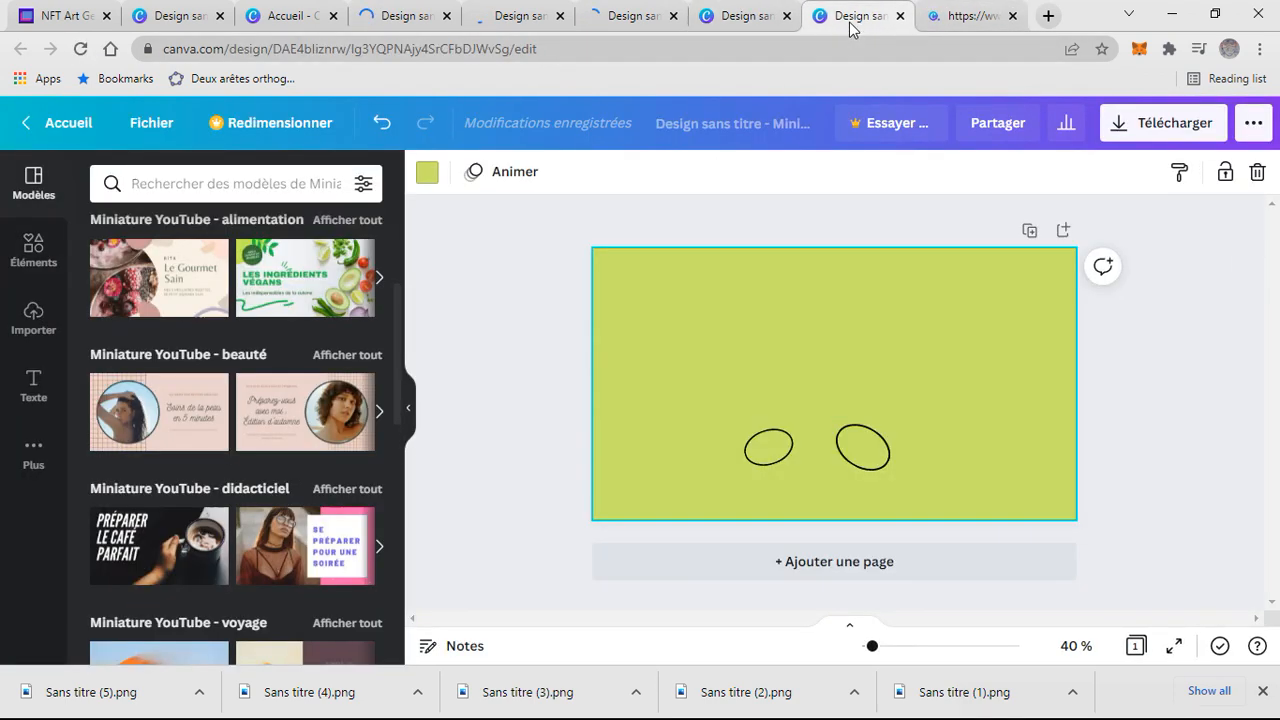
left_click(666, 10)
left_click(732, 14)
left_click(654, 14)
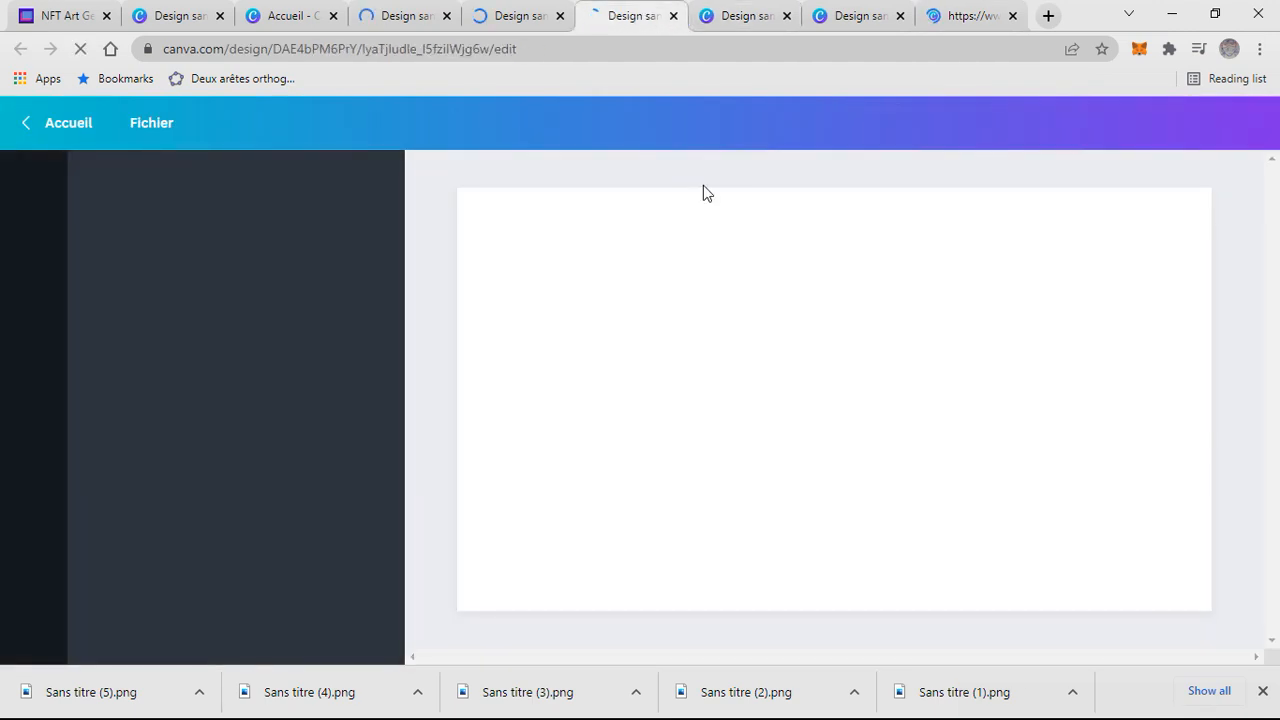
left_click(862, 321)
key("ctrl+v")
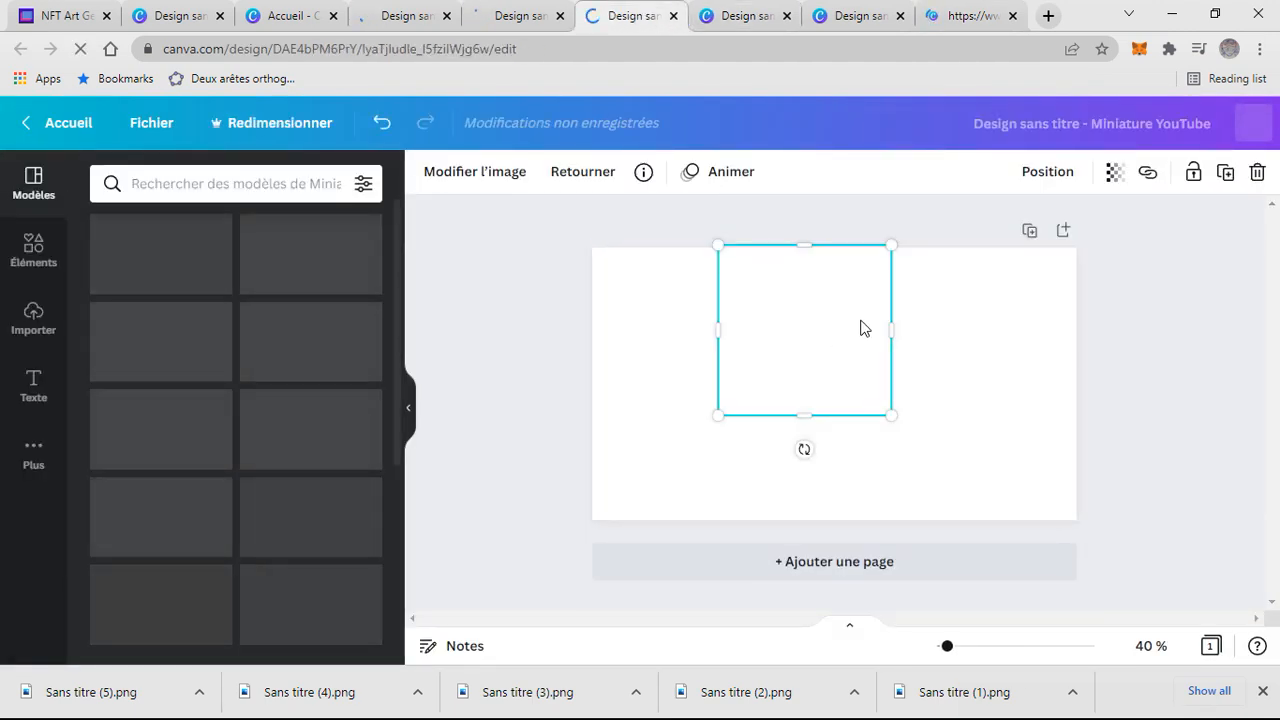
left_click(740, 14)
left_click(645, 14)
left_click(716, 14)
left_click(598, 10)
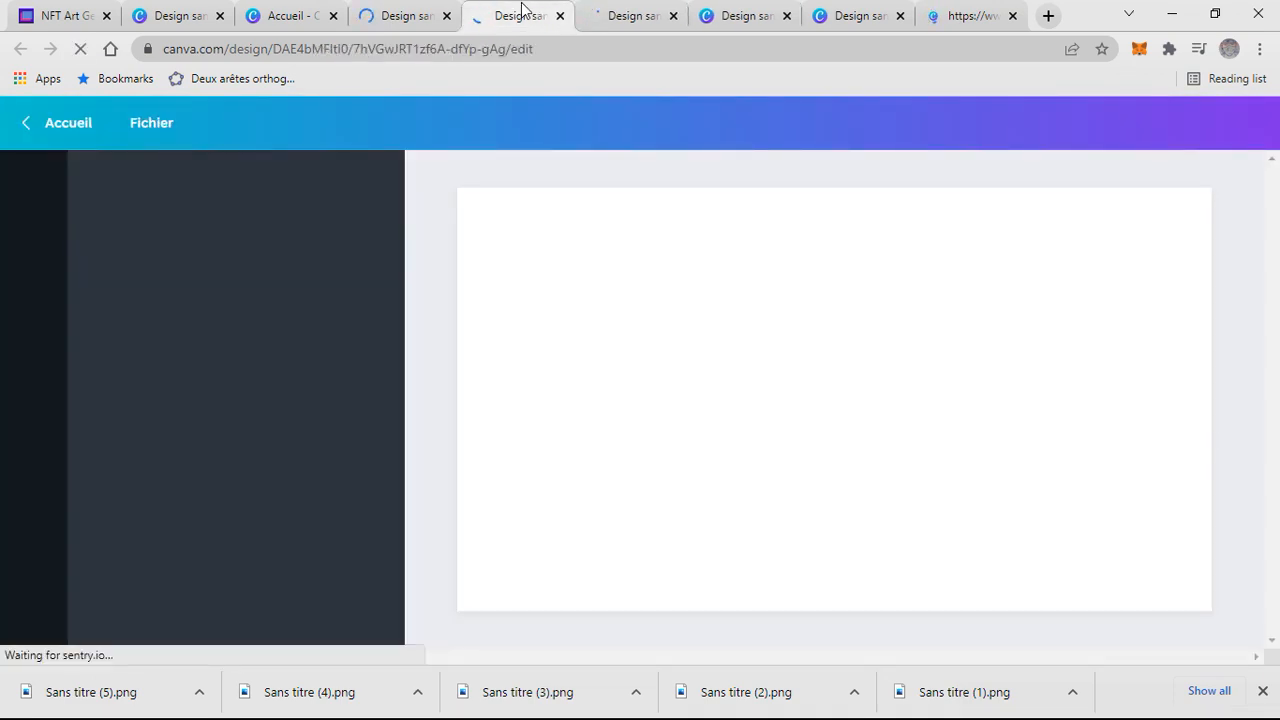
left_click(521, 10)
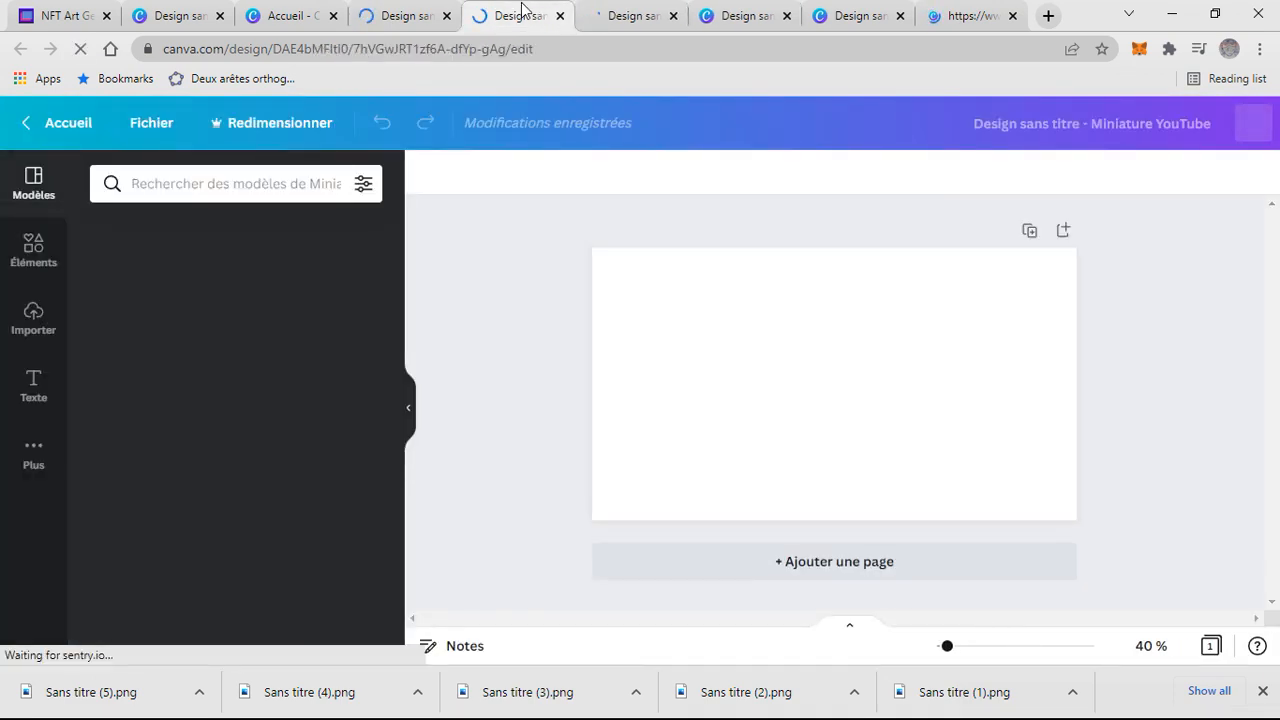
left_click(725, 30)
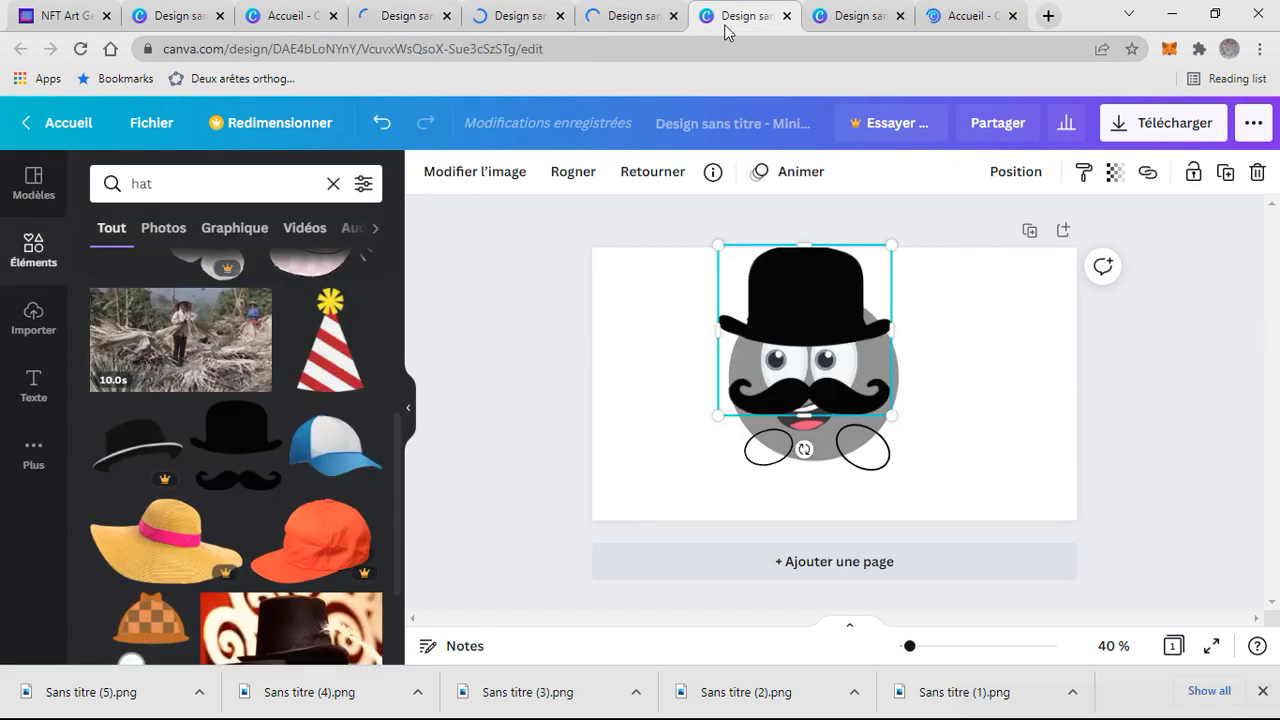
left_click(626, 33)
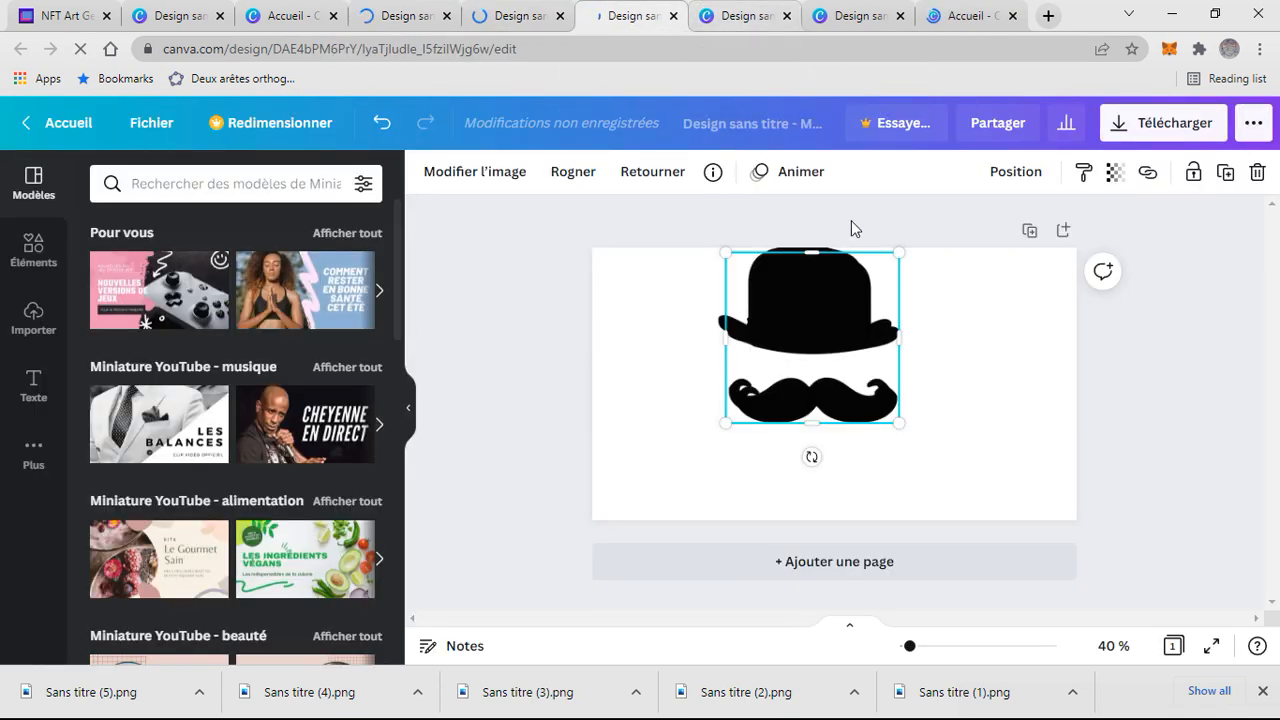
left_click(963, 283)
left_click(752, 8)
left_click(628, 14)
left_click(738, 16)
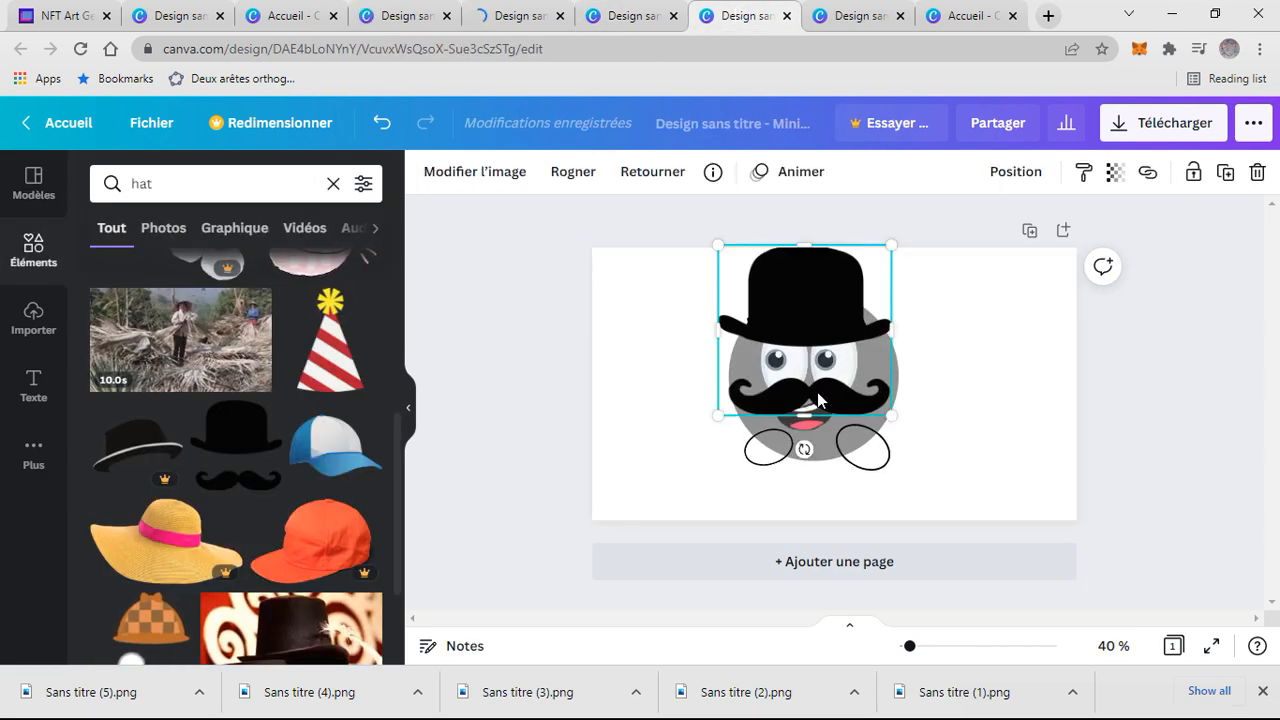
left_click(805, 445)
left_click(432, 22)
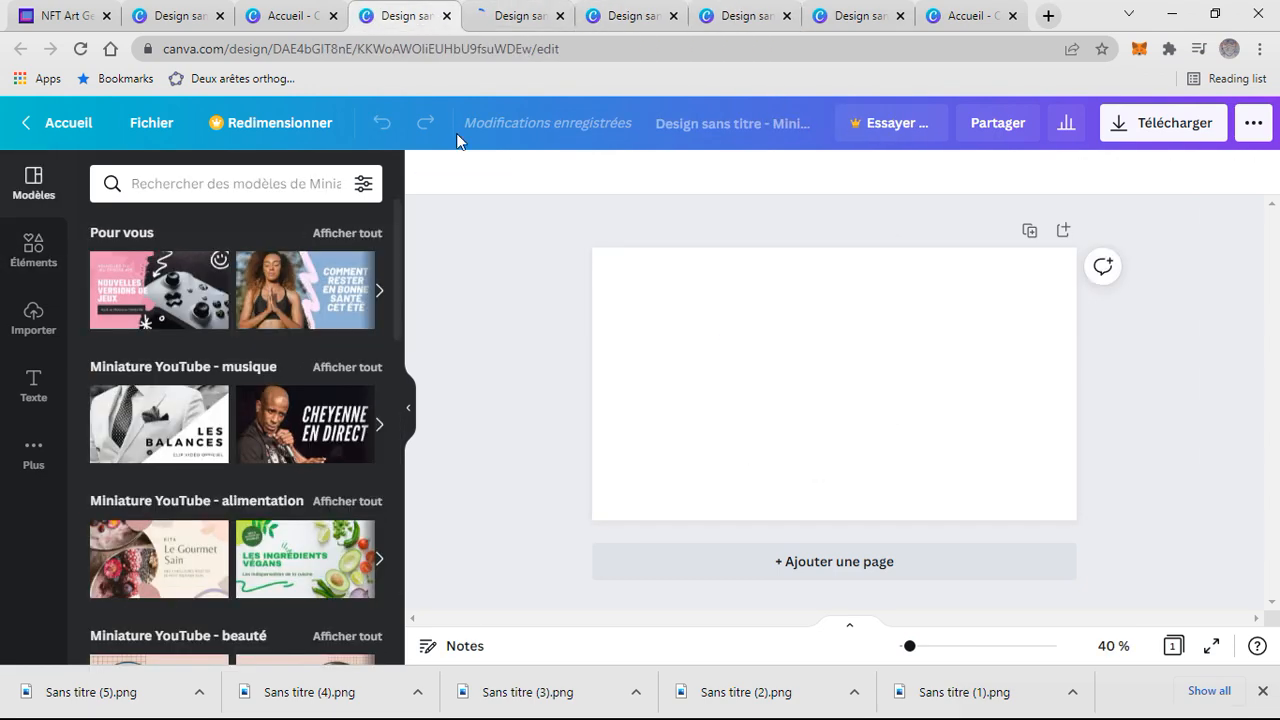
left_click(780, 8)
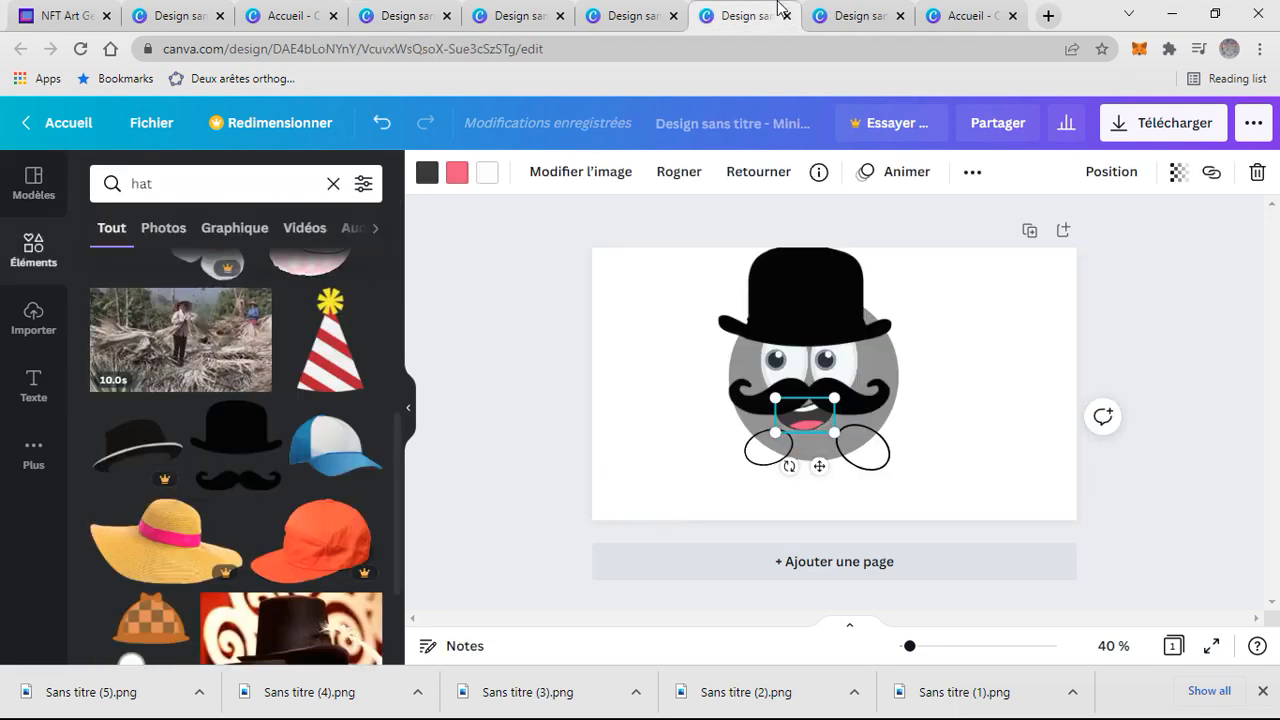
left_click(882, 437)
left_click(528, 16)
key("ctrl+v")
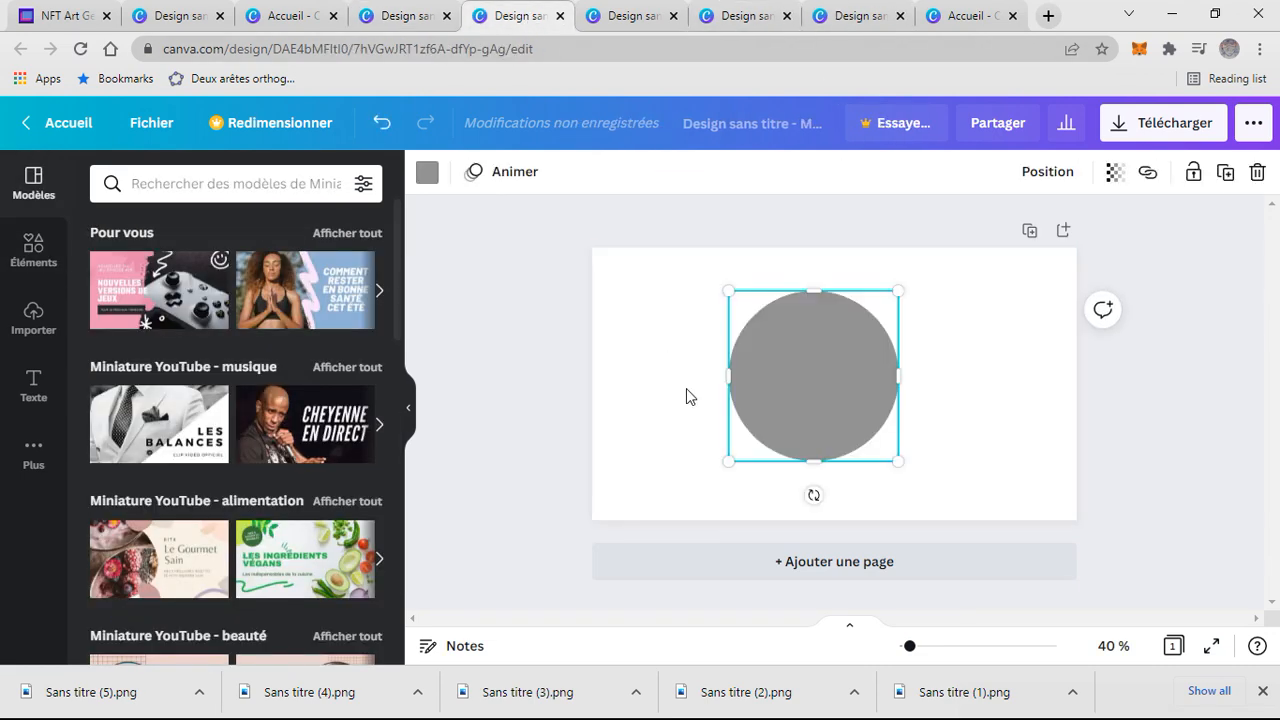
left_click(410, 20)
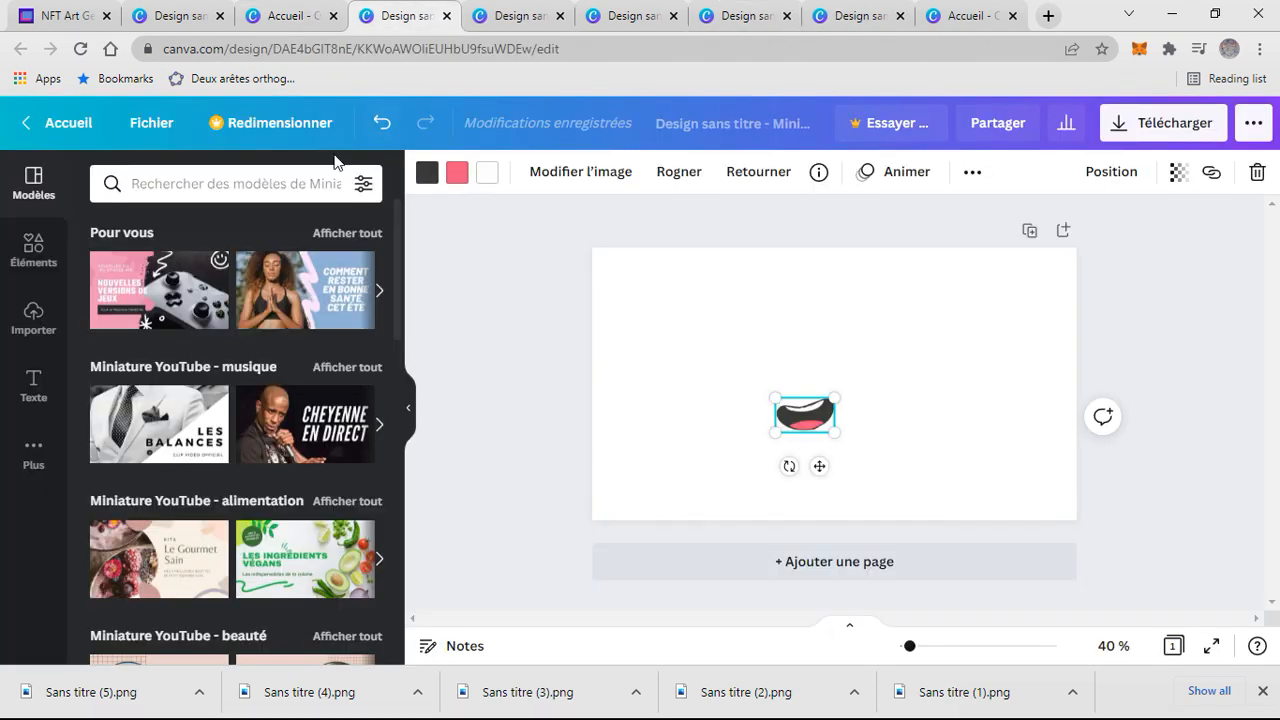
left_click(33, 250)
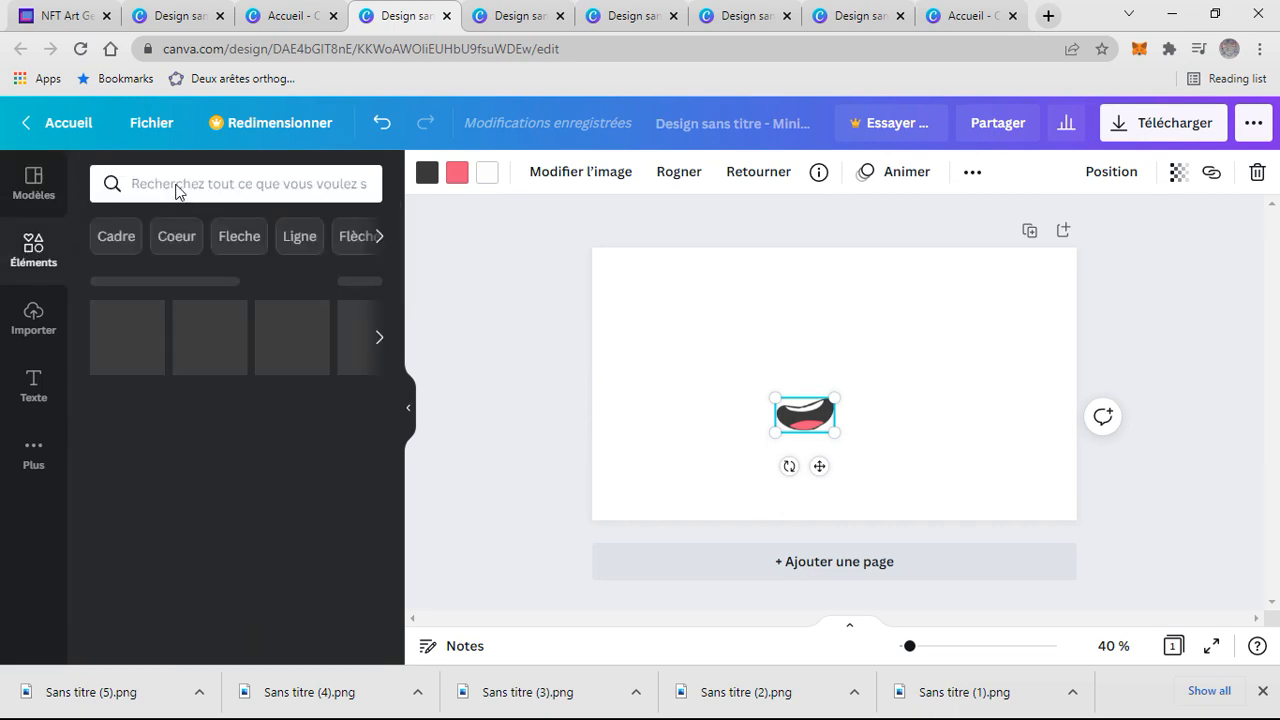
- Search the elements for a bandage and place the plaster on the face beside the right eye, resizing it
left_click(178, 183)
type("badge")
key("Return")
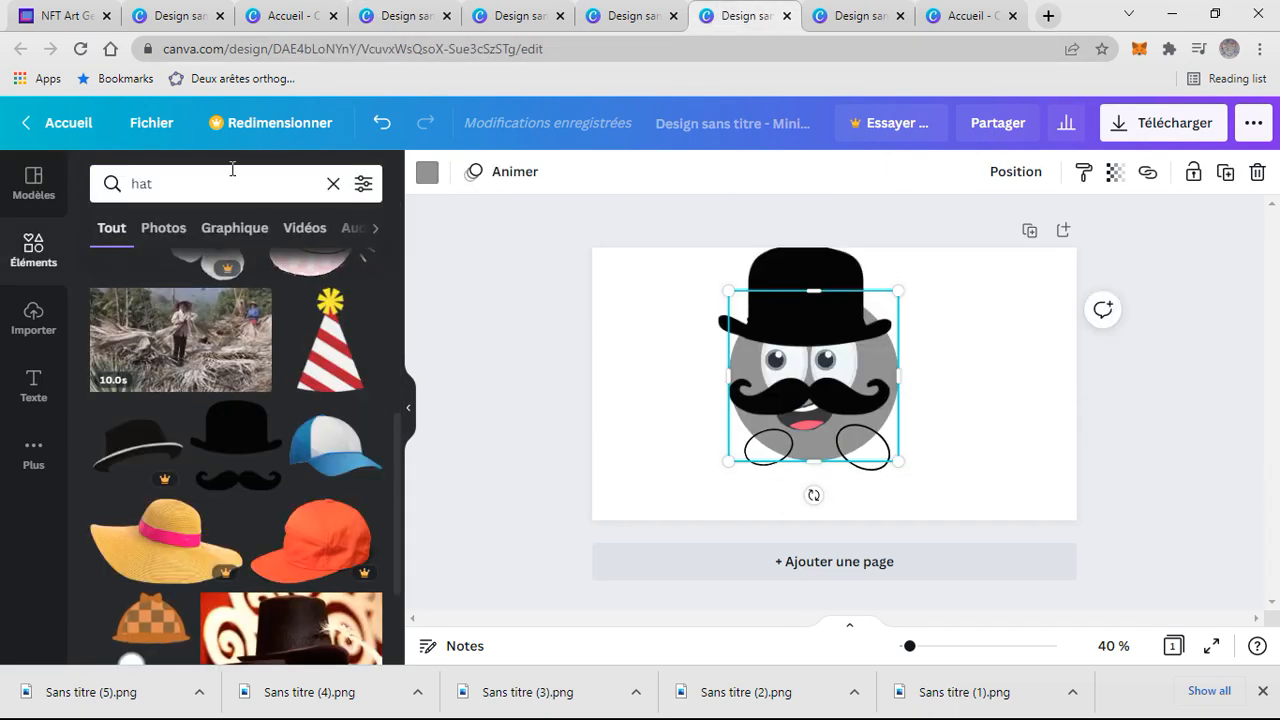
left_click(332, 184)
type("bandage")
key("Return")
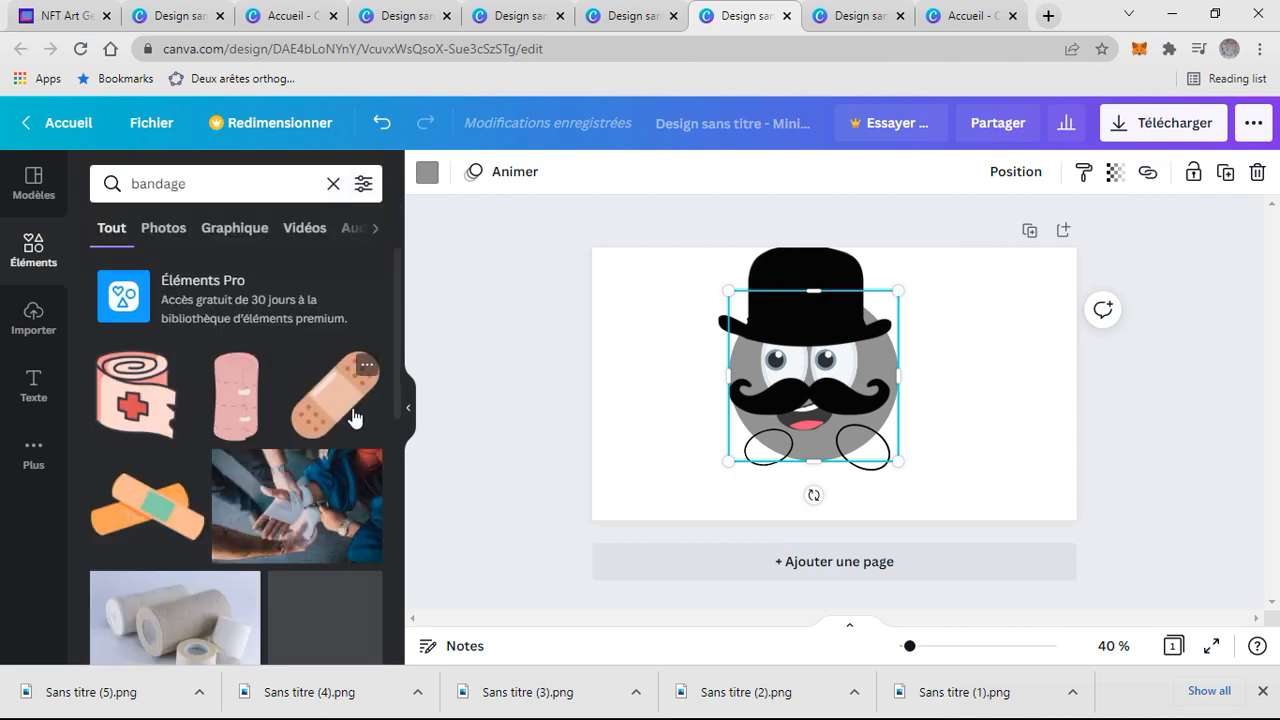
left_click_drag(330, 426, 871, 357)
left_click_drag(952, 408, 882, 378)
left_click(951, 394)
left_click(882, 360)
- Paste the bandage element into an empty thumbnail design
left_click(518, 12)
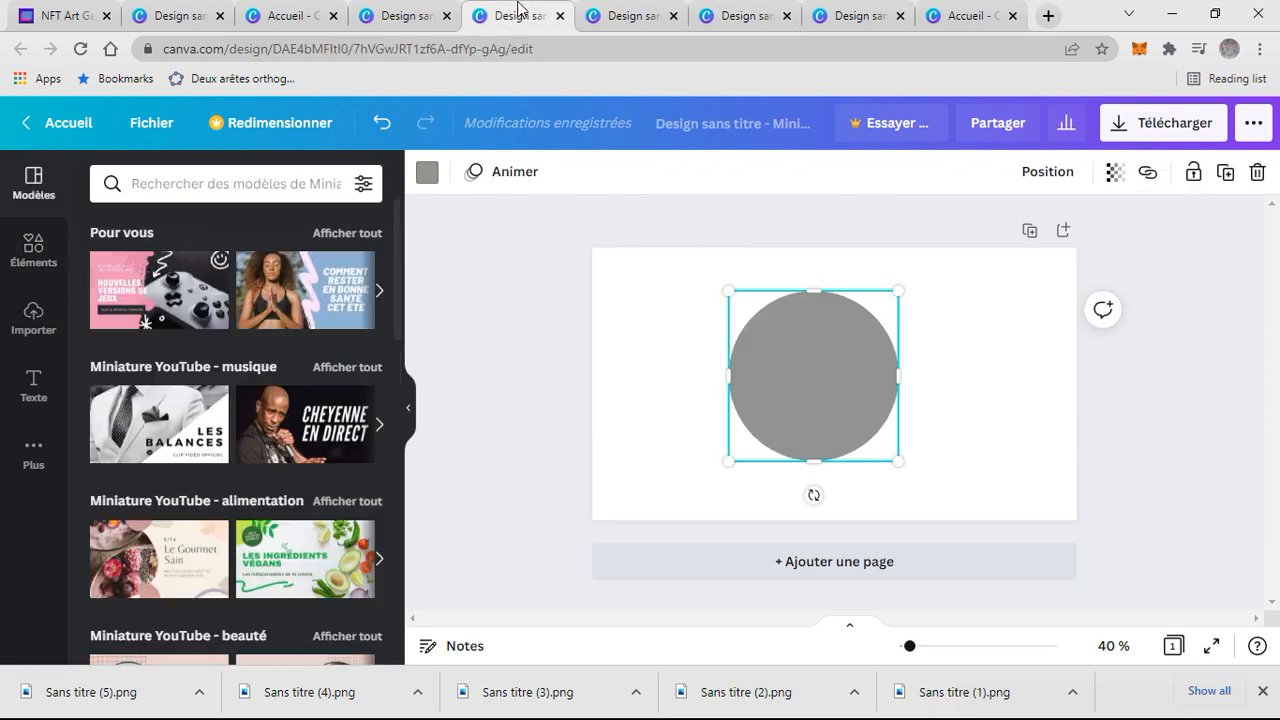
left_click(418, 13)
left_click(304, 10)
left_click(190, 15)
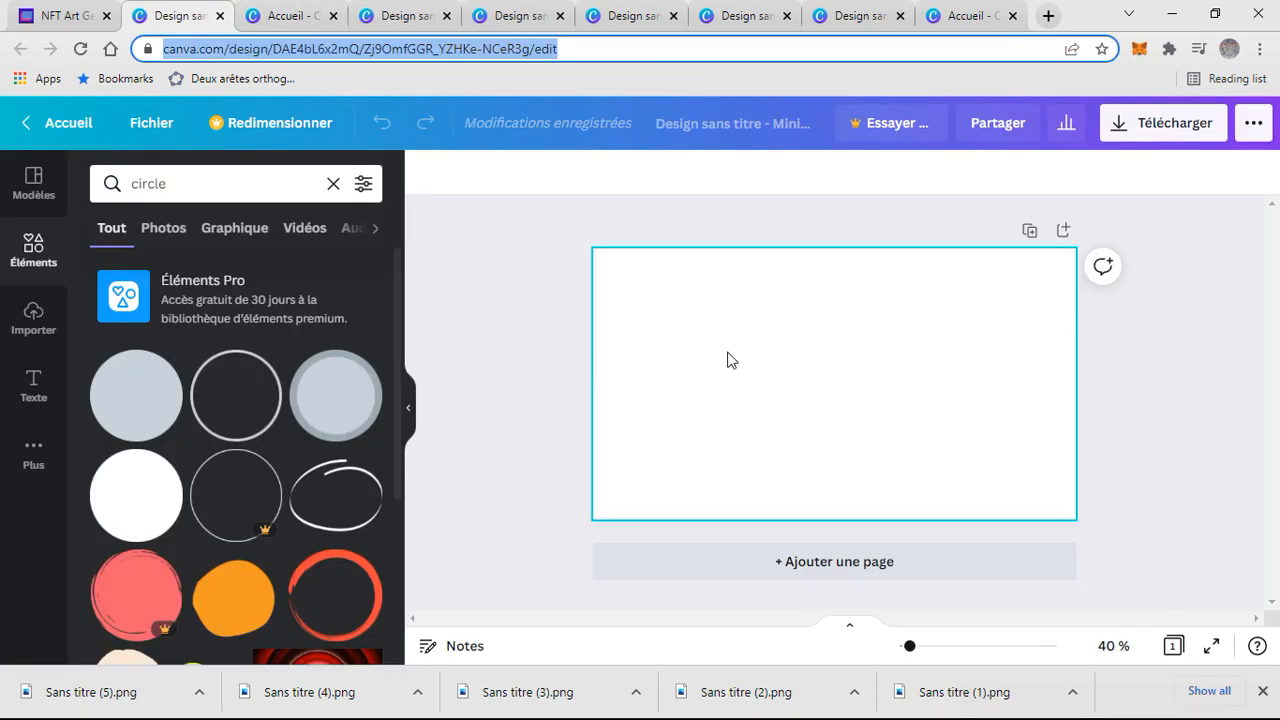
left_click(902, 388)
key("ctrl+v")
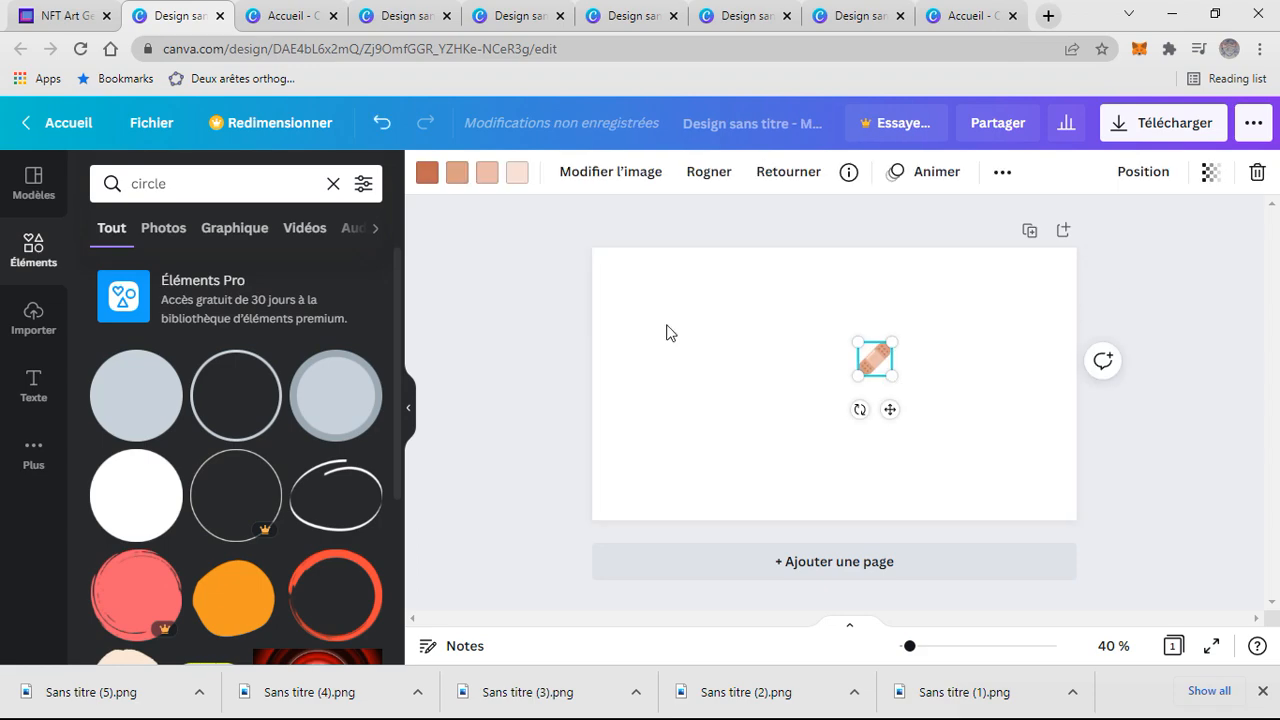
- Search the elements for hat and delete the bowler hat with moustache from the character
left_click(753, 8)
left_click(712, 358)
left_click(333, 183)
type("hat")
key("Return")
scroll(314, 491, "down", 3)
scroll(320, 462, "down", 5)
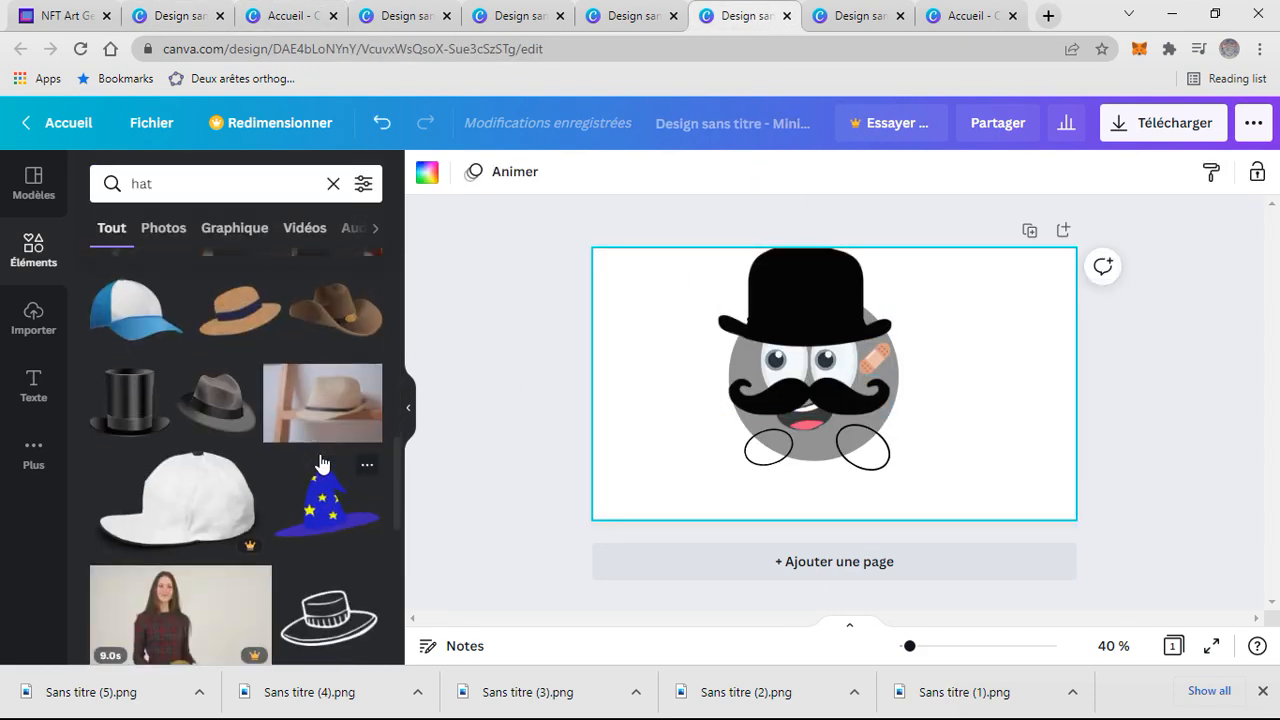
left_click(795, 310)
key("Delete")
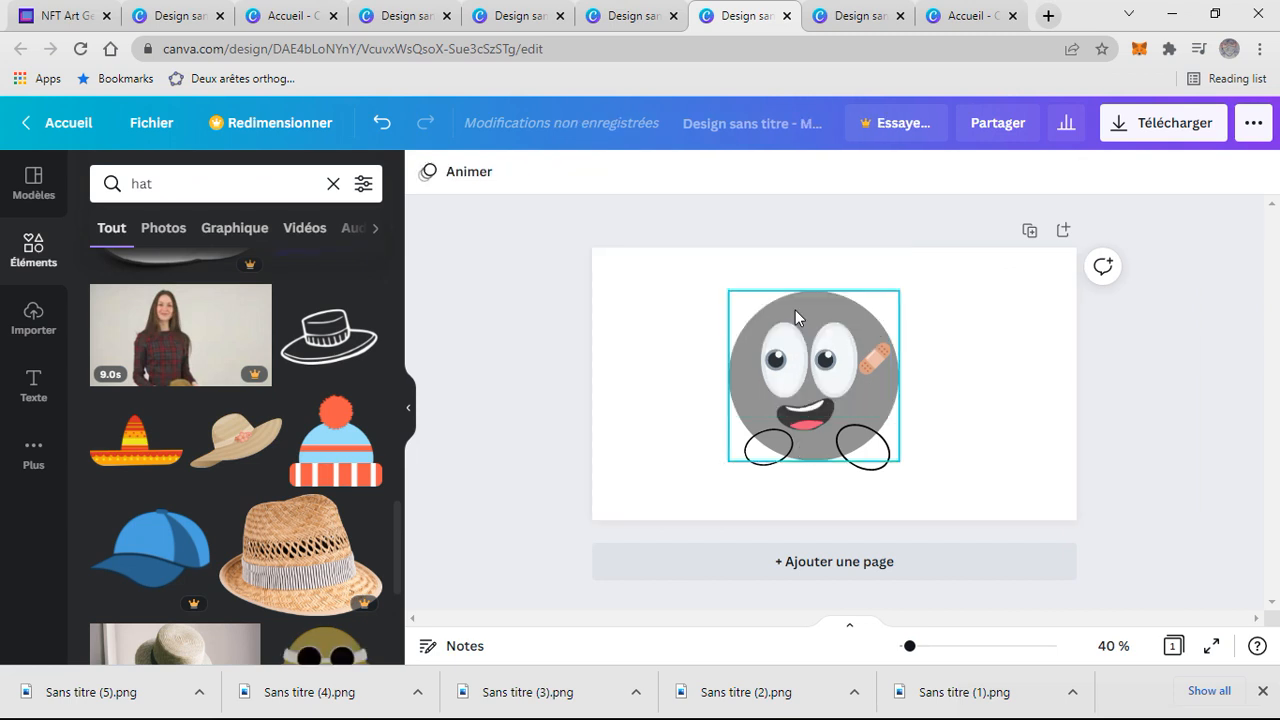
- Place a red beret from the hat results on top of the head and adjust its size and position
scroll(243, 400, "down", 5)
left_click_drag(181, 411, 809, 287)
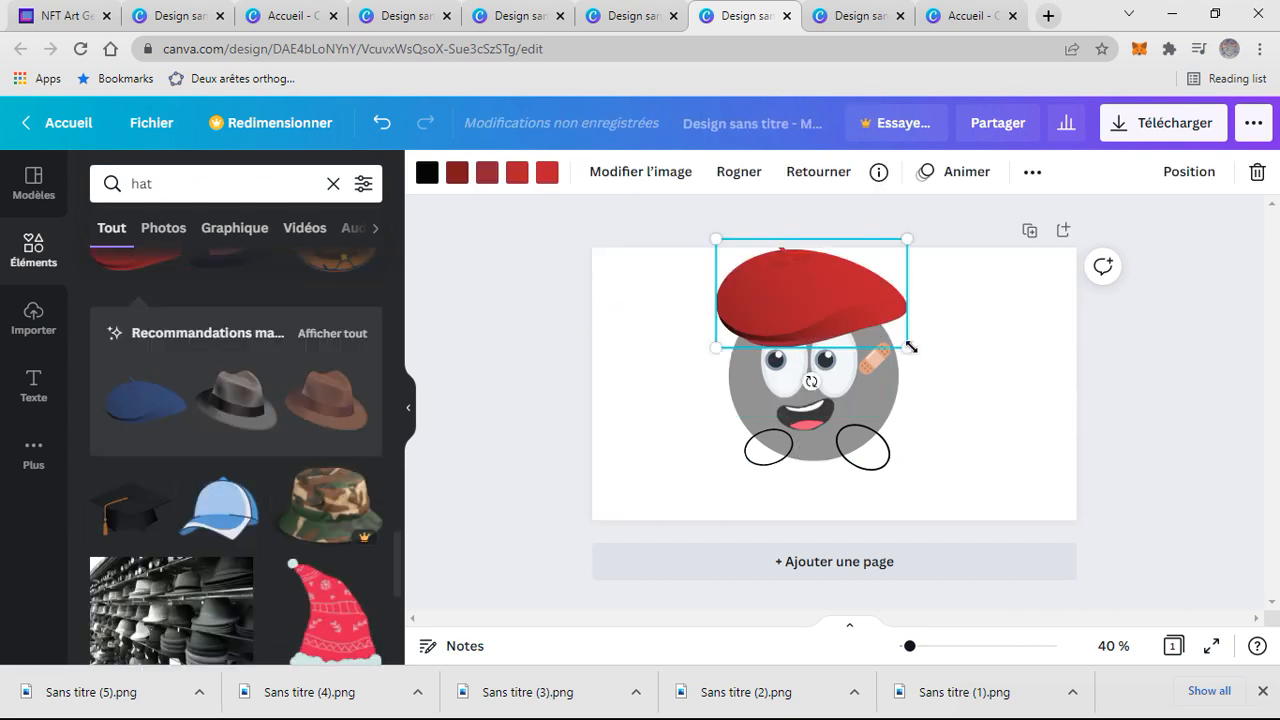
left_click(974, 306)
left_click(842, 304)
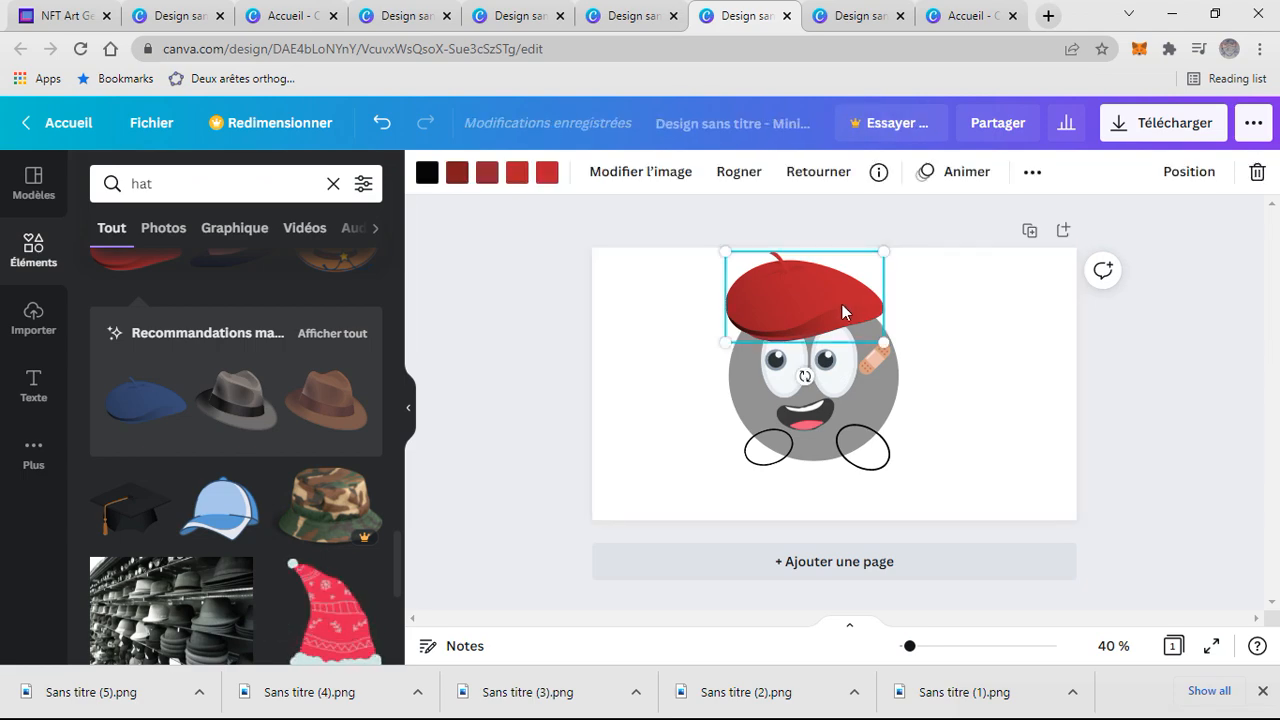
- Copy the red beret into a separate blank thumbnail design
left_click(423, 14)
left_click(290, 15)
left_click(915, 362)
left_click(168, 12)
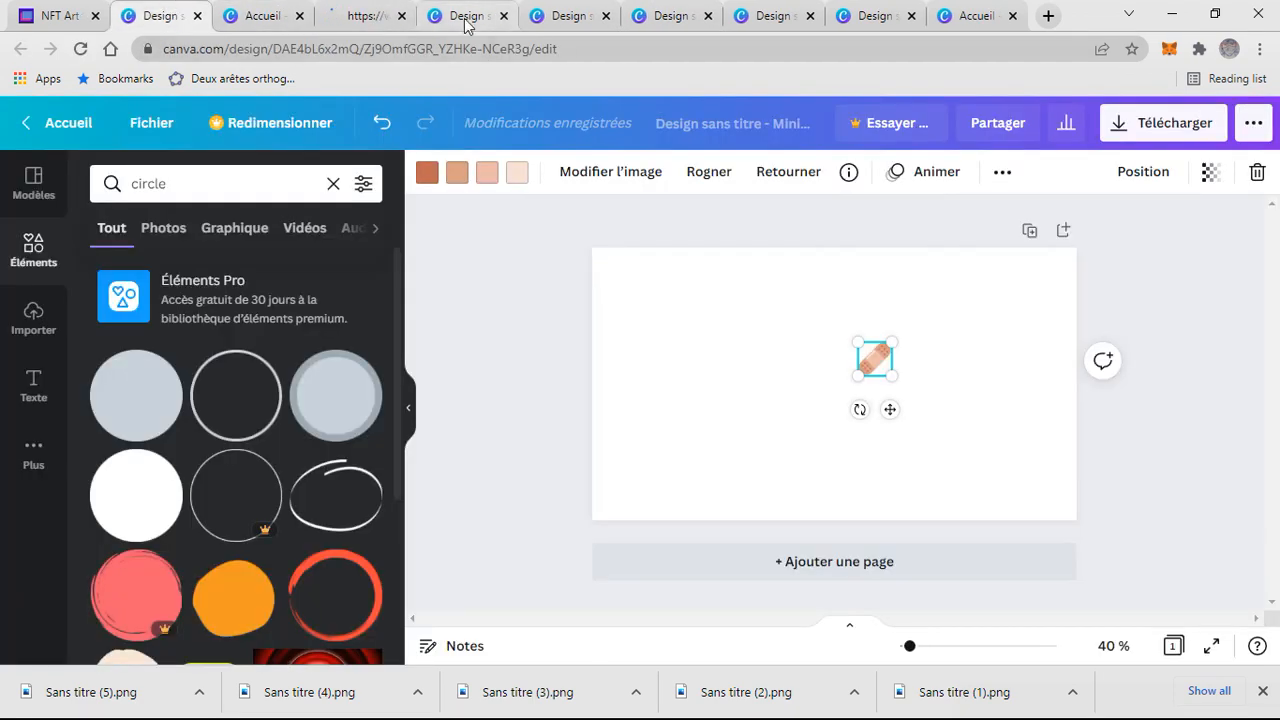
left_click(472, 16)
left_click(568, 16)
left_click(668, 16)
left_click(771, 16)
left_click(864, 14)
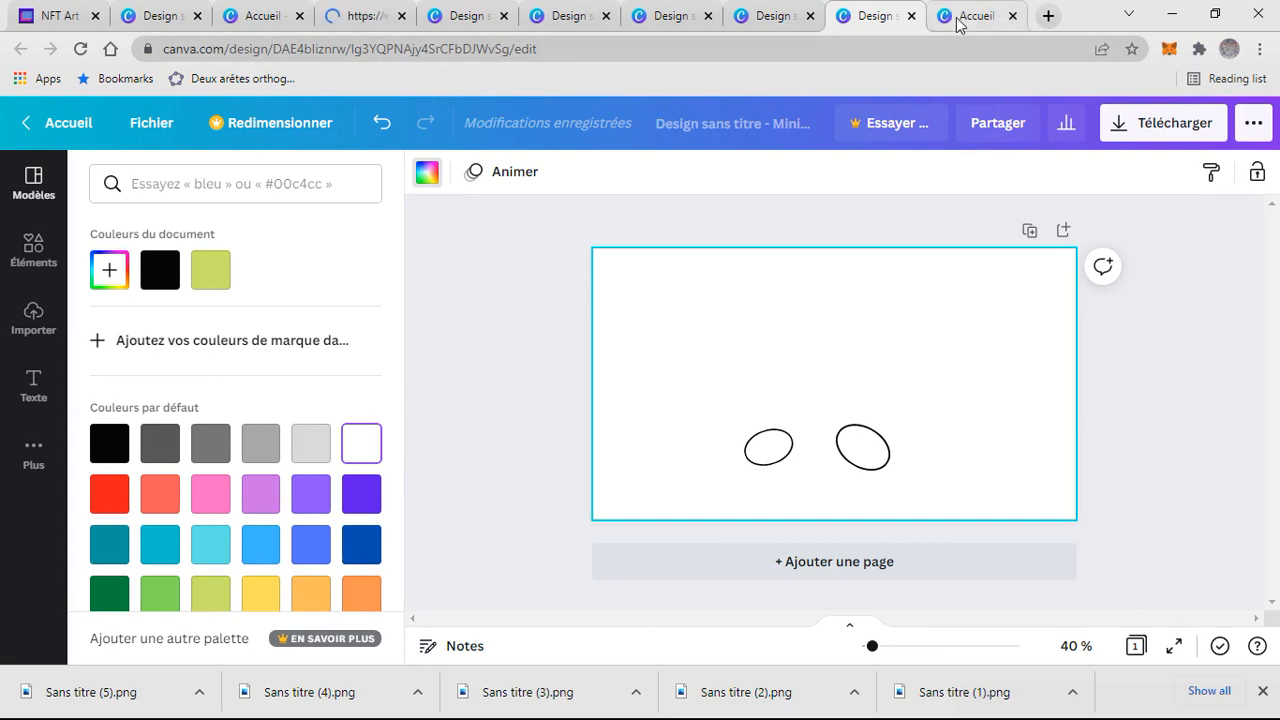
left_click(962, 18)
left_click(383, 10)
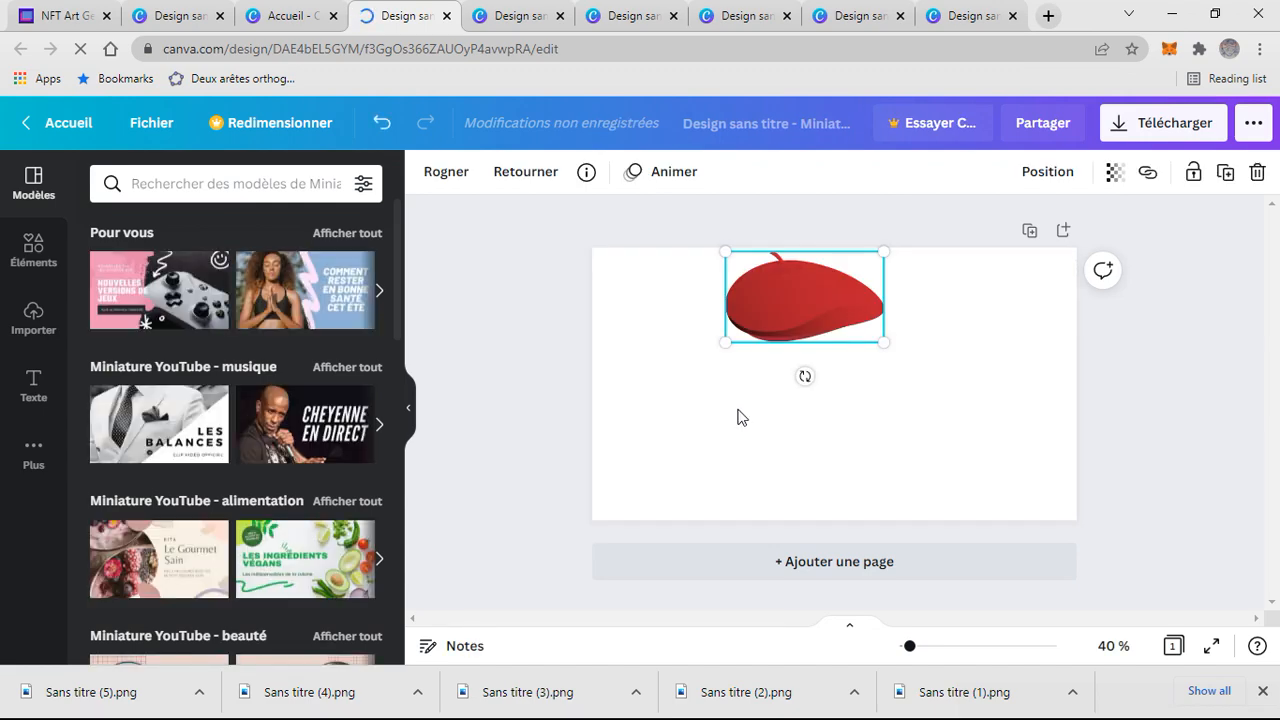
- Go through the open design tabs to check each separate layer design
left_click(645, 15)
left_click(740, 15)
left_click(840, 12)
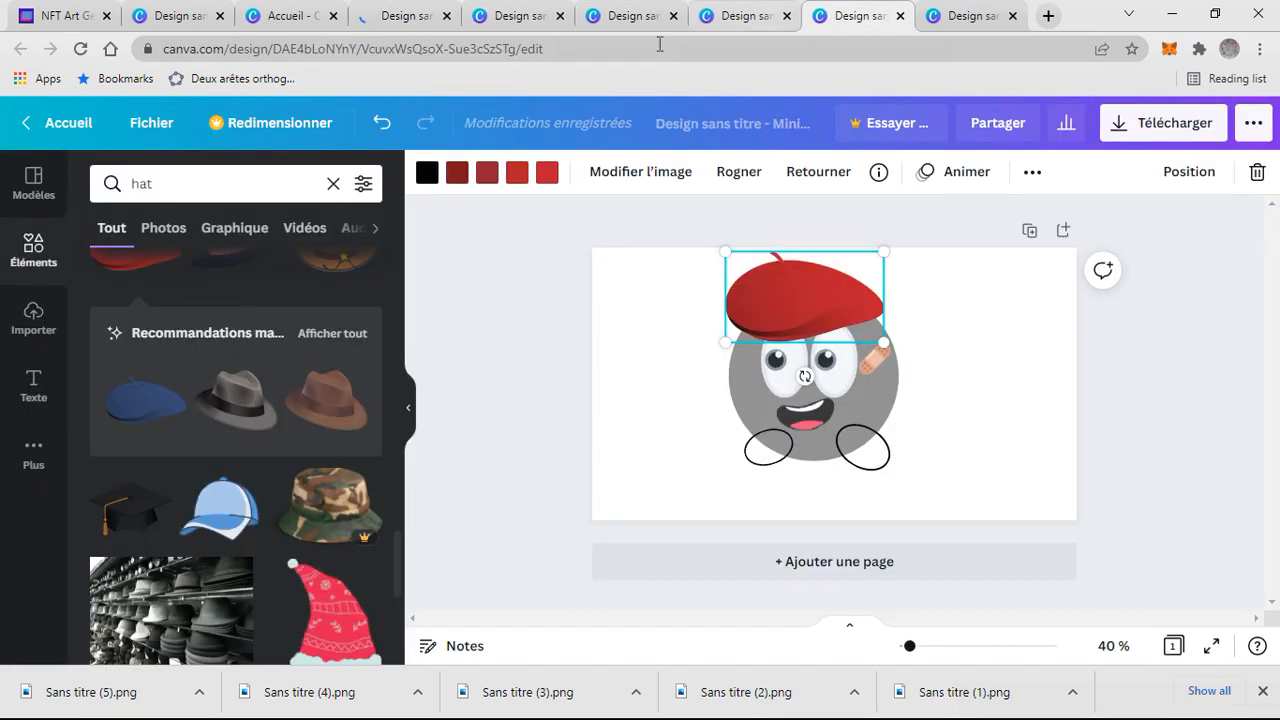
left_click(290, 15)
left_click(400, 15)
left_click(612, 18)
left_click(616, 17)
left_click(722, 15)
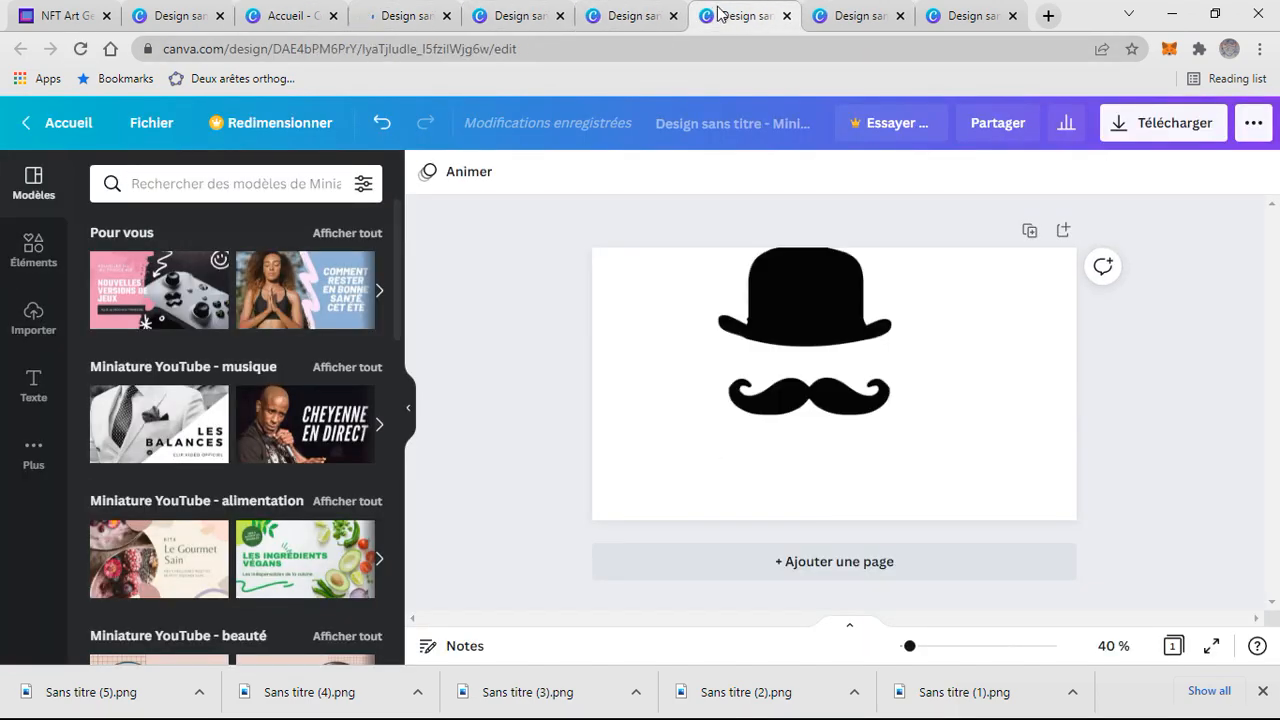
left_click(838, 15)
left_click(953, 15)
left_click(755, 20)
left_click(830, 18)
left_click(745, 15)
left_click(850, 15)
- Download the character design as a PNG
left_click(1160, 122)
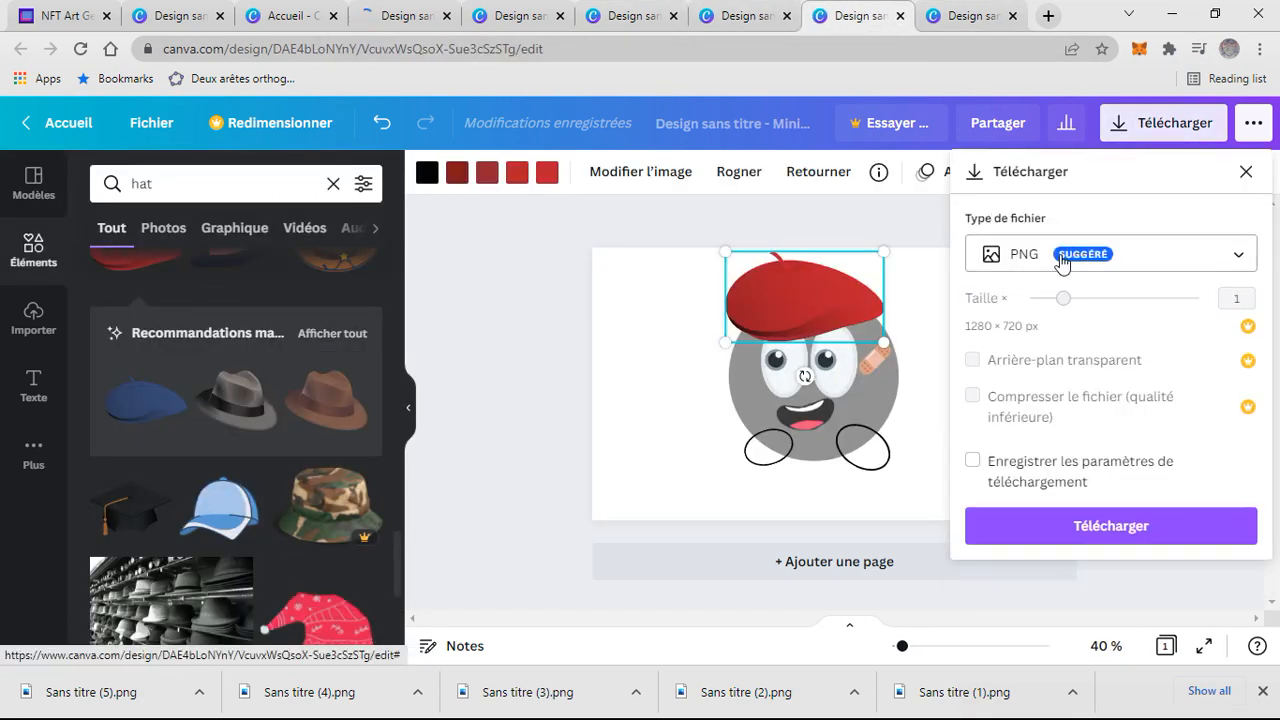
left_click(1100, 525)
- Recolour the circle in the circle design red and download it as a PNG
left_click(630, 15)
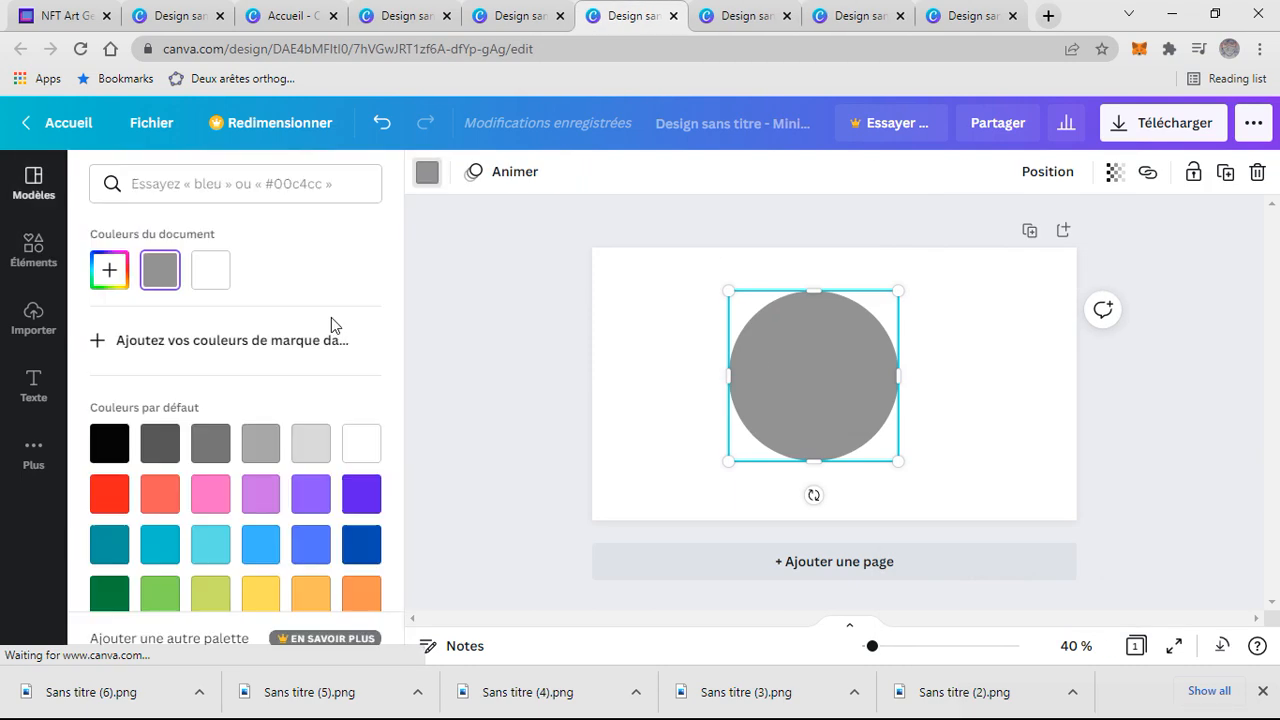
left_click(120, 508)
left_click(1160, 122)
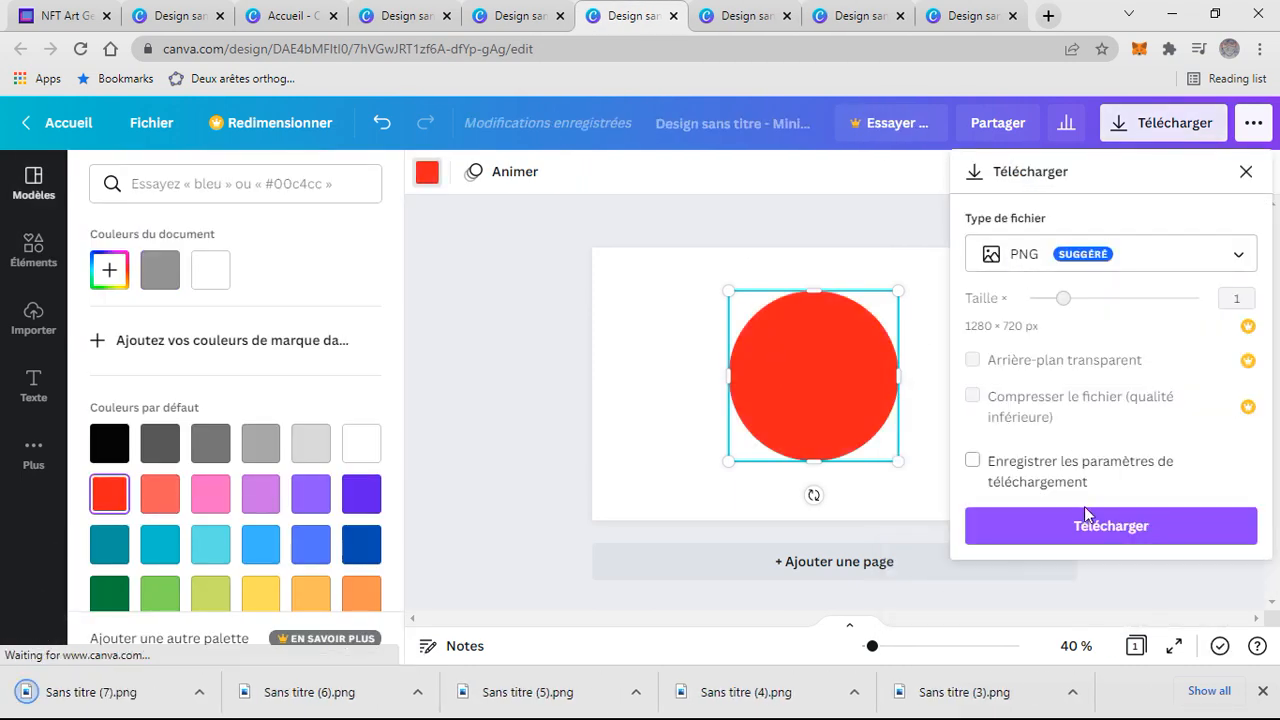
left_click(1100, 525)
- Recolour the circle blue and download it as a PNG
left_click(261, 544)
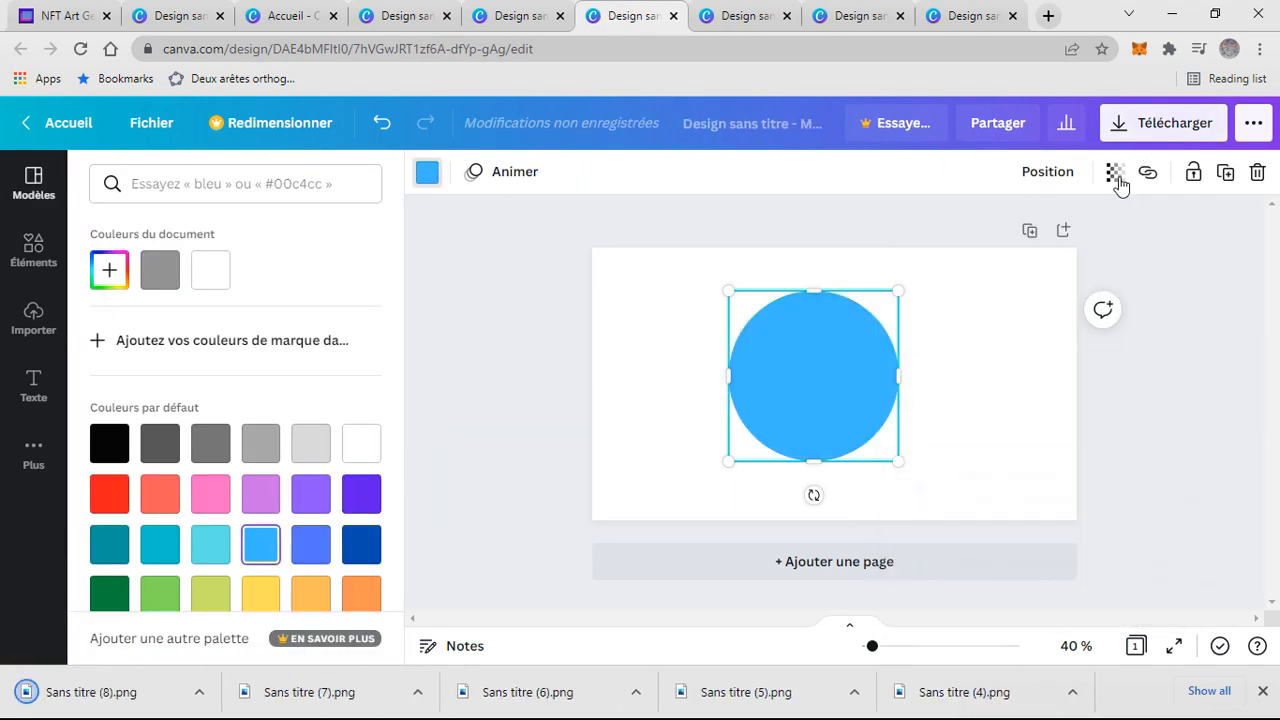
left_click(1160, 122)
left_click(1040, 525)
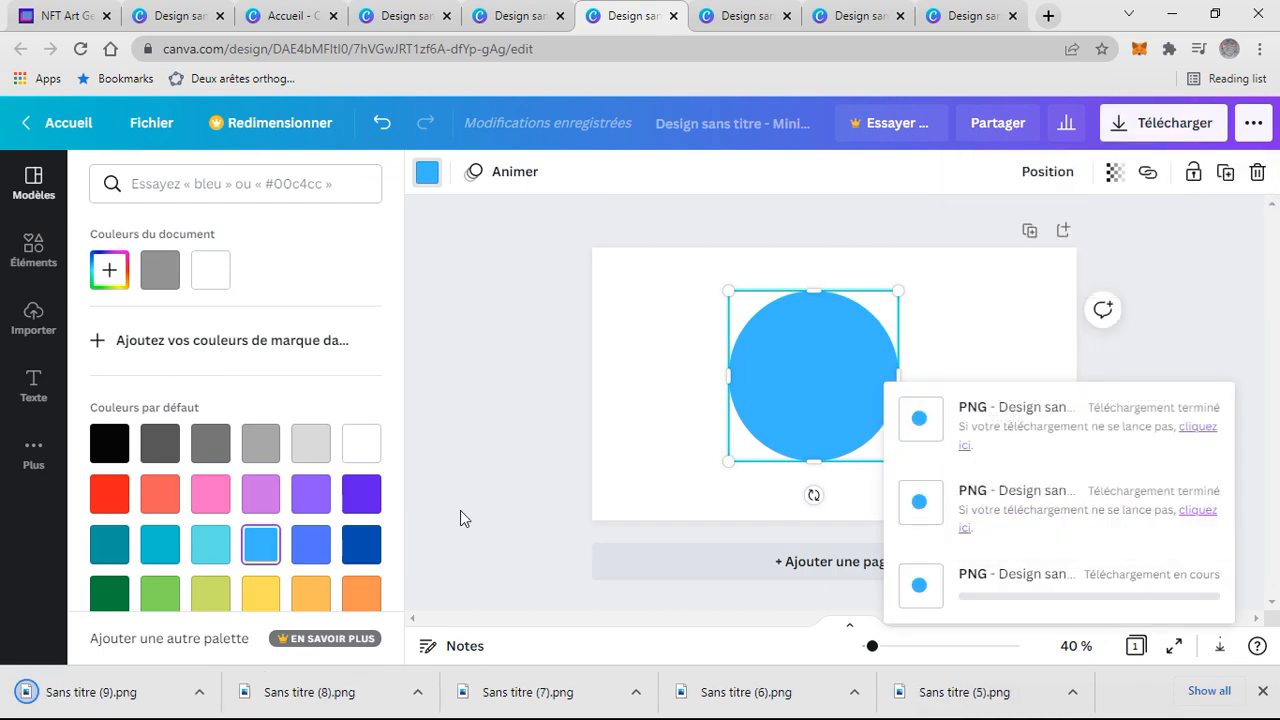
- Recolour the circle orange and download it as a PNG
left_click(311, 594)
scroll(404, 397, "down", 1)
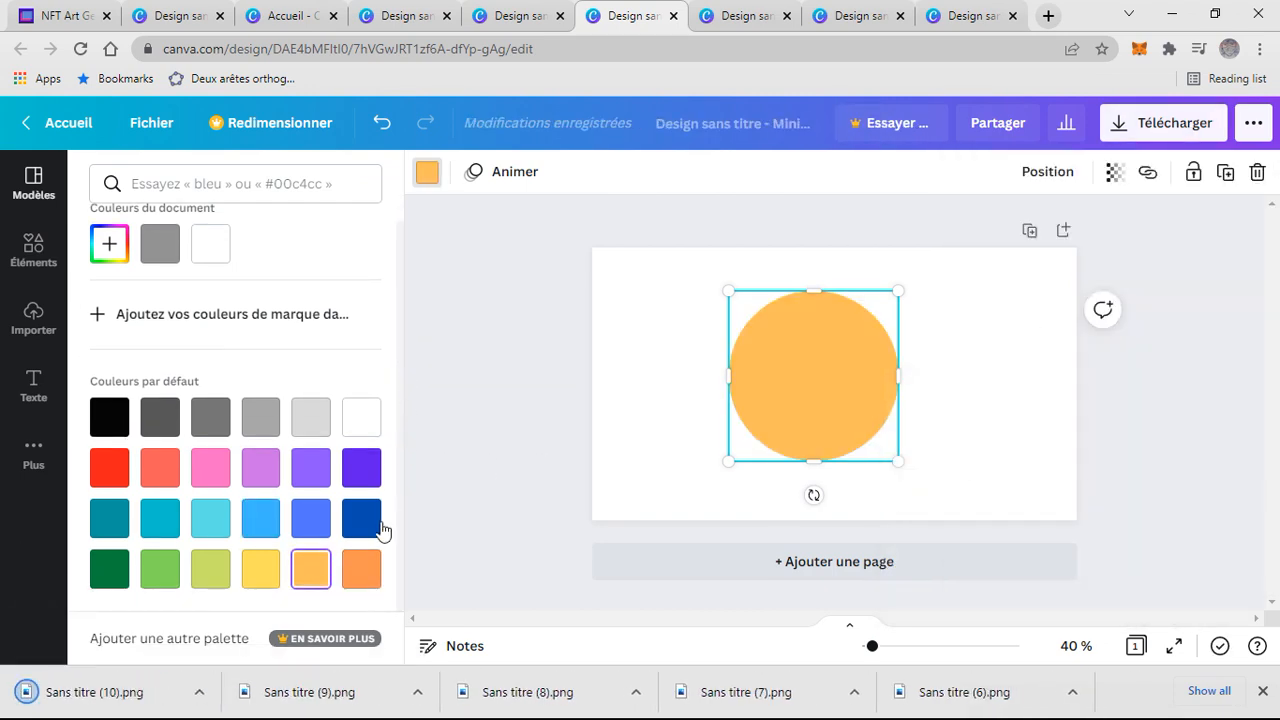
left_click(361, 568)
left_click(1160, 122)
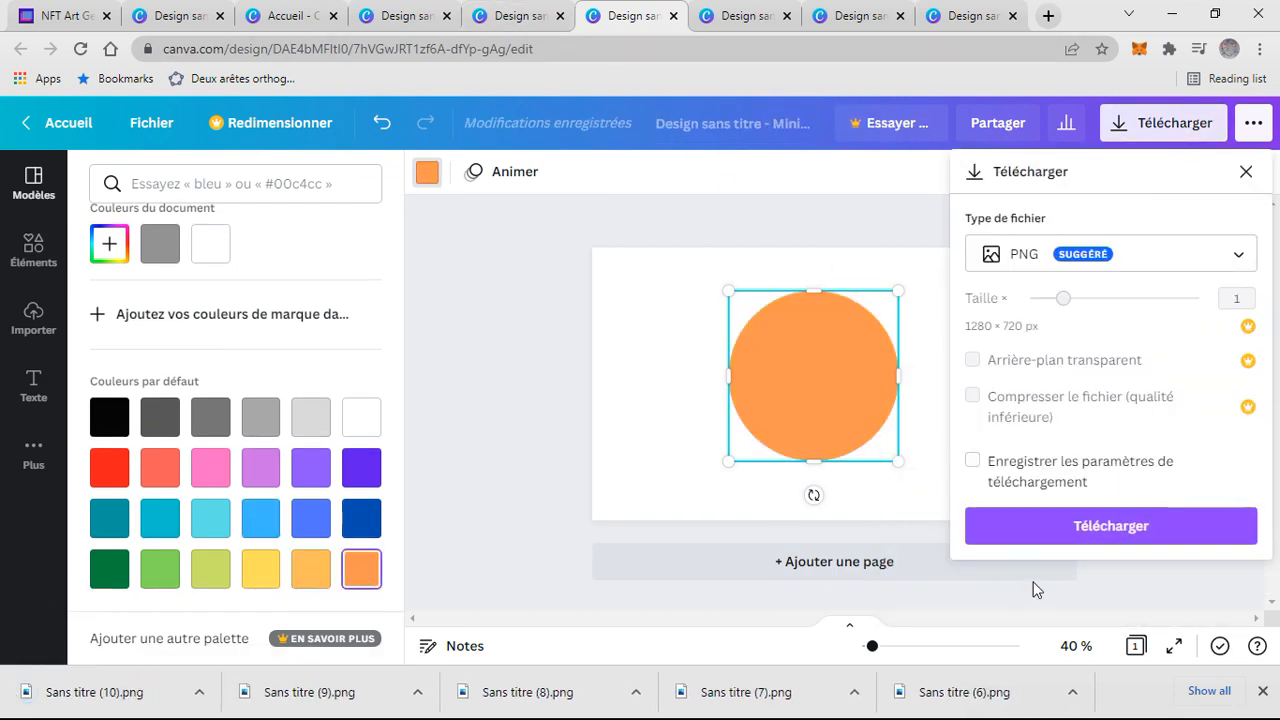
left_click(1030, 527)
- Download the mouth design as a PNG
left_click(515, 15)
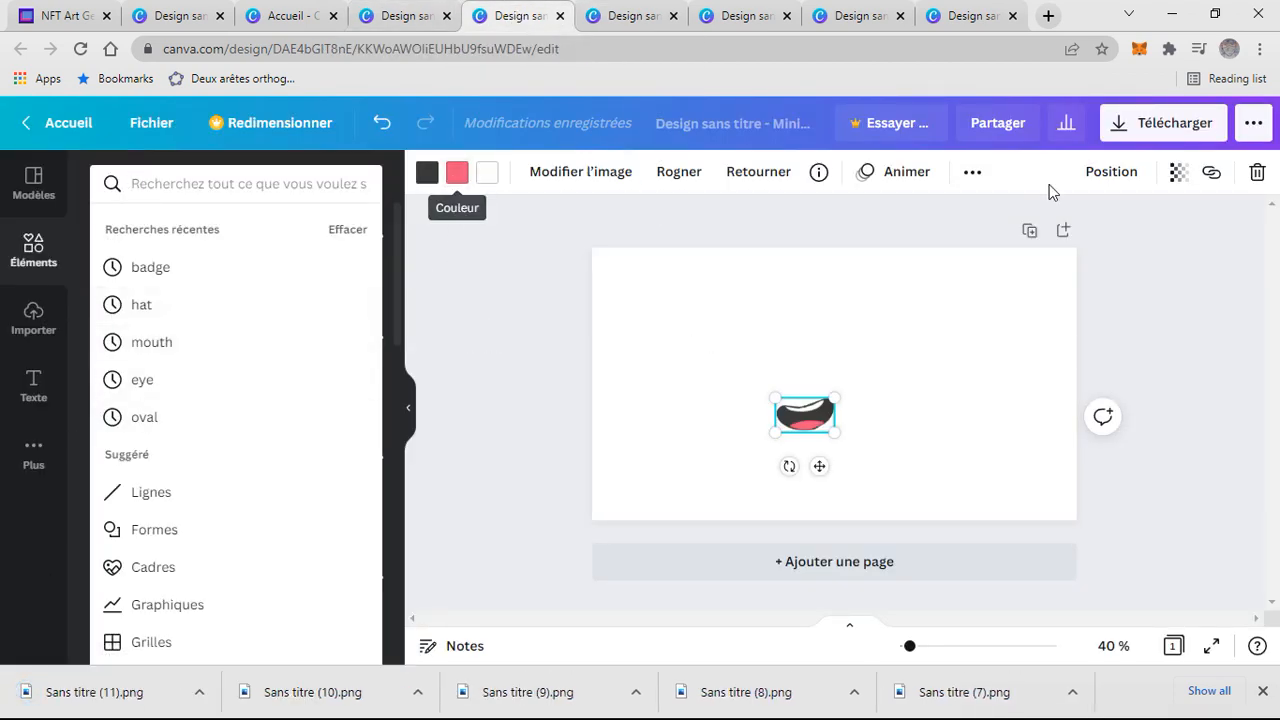
left_click(1163, 122)
left_click(1112, 528)
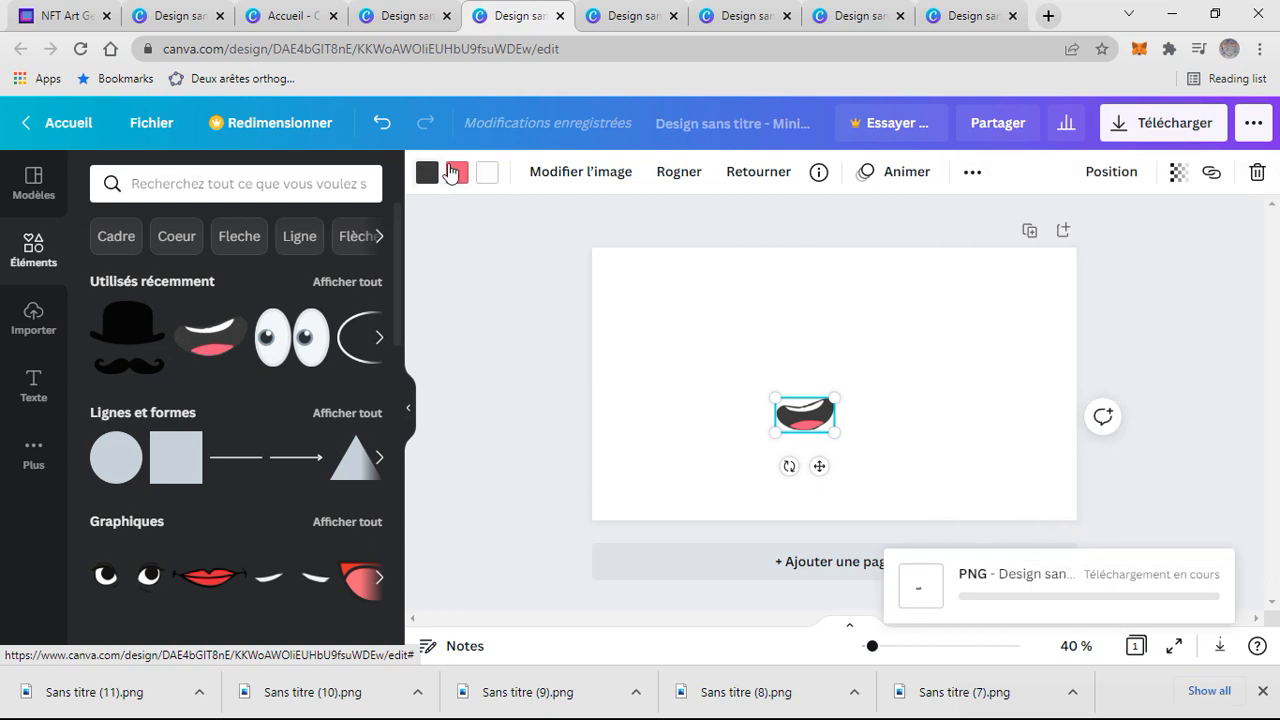
- Change the mouth's tongue colour to grey and download the design
left_click(456, 172)
left_click(216, 451)
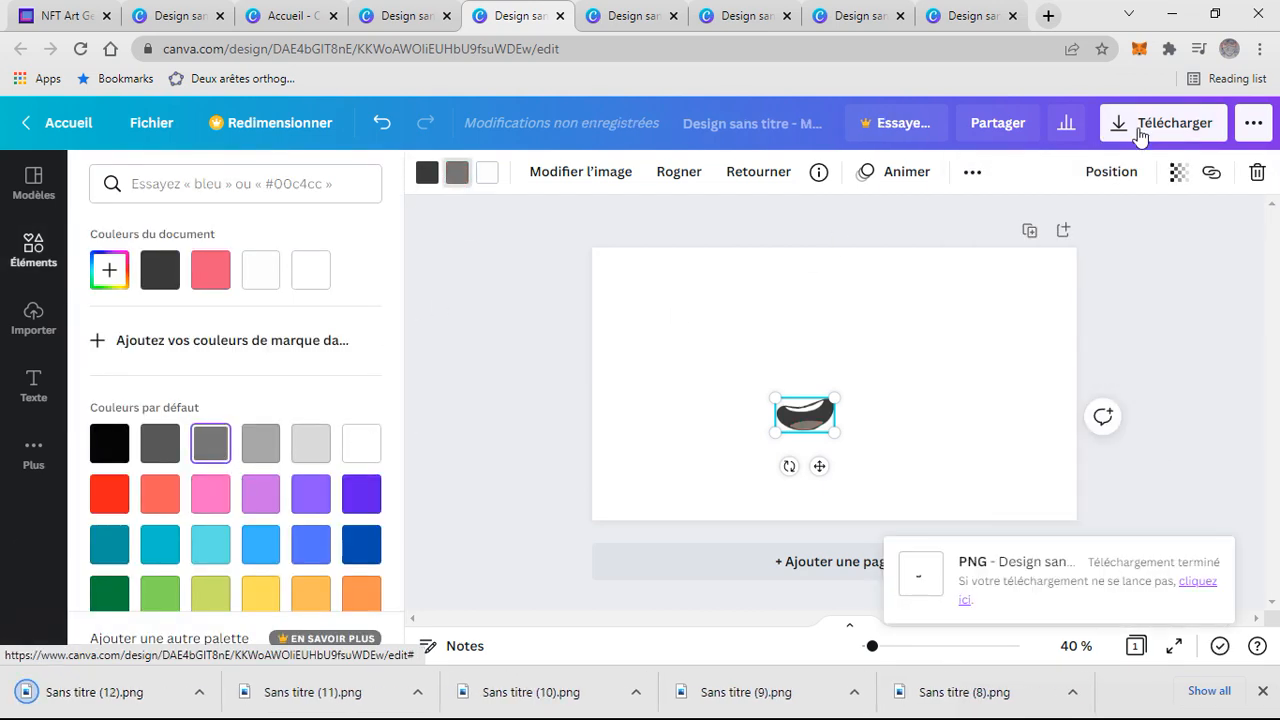
left_click(1104, 128)
- Change the tongue colour to purple and download the design
left_click(261, 493)
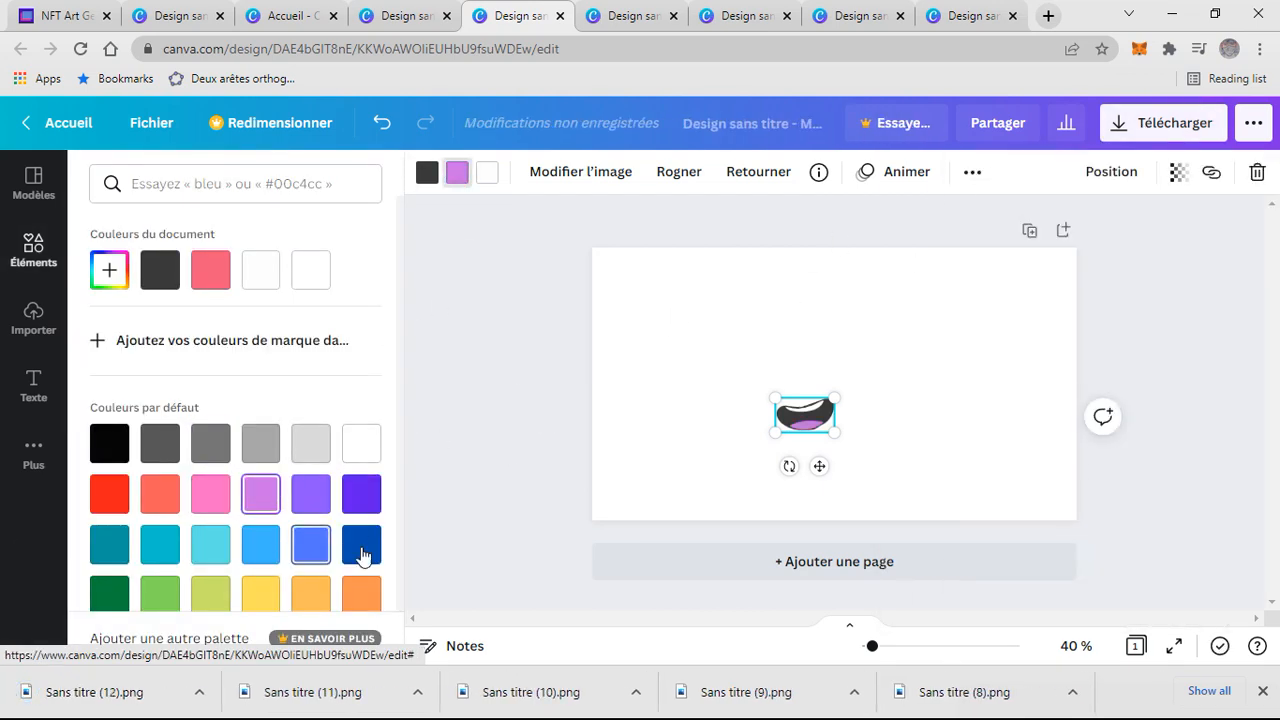
left_click(1150, 122)
- Change the tongue colour to orange and download the mouth design as a PNG
left_click(361, 594)
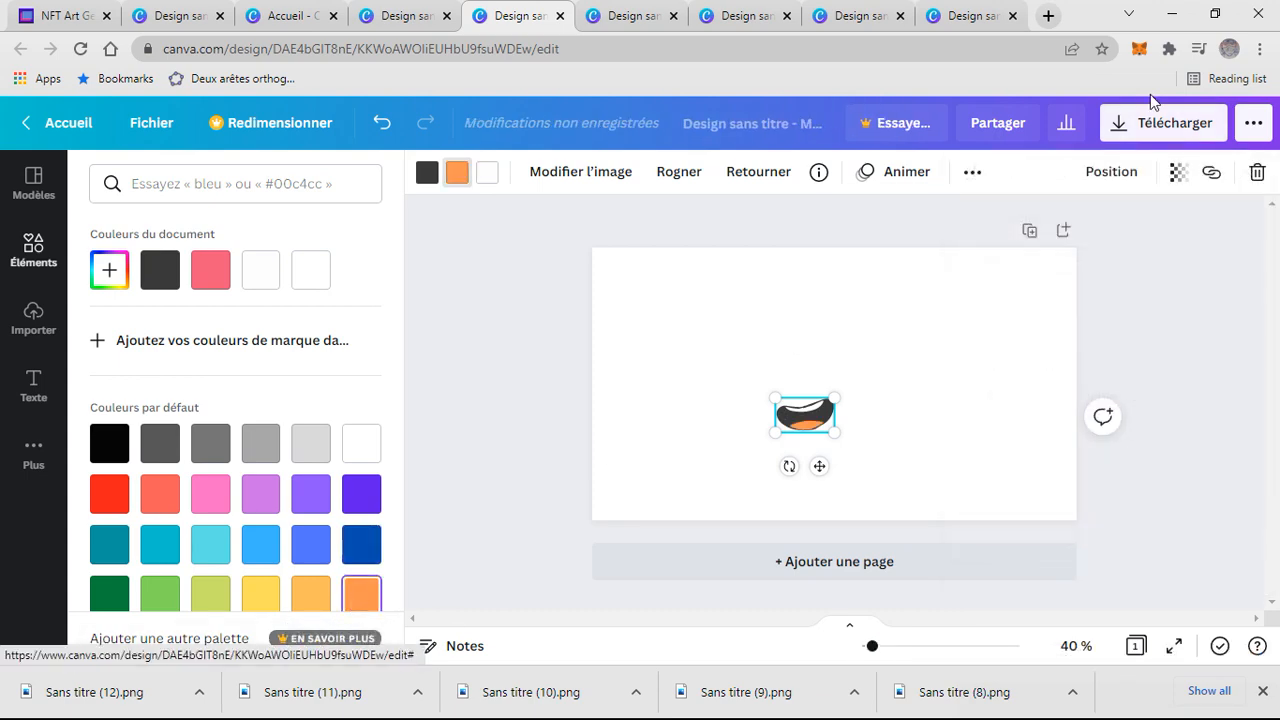
left_click(1160, 122)
left_click(1018, 522)
left_click(400, 16)
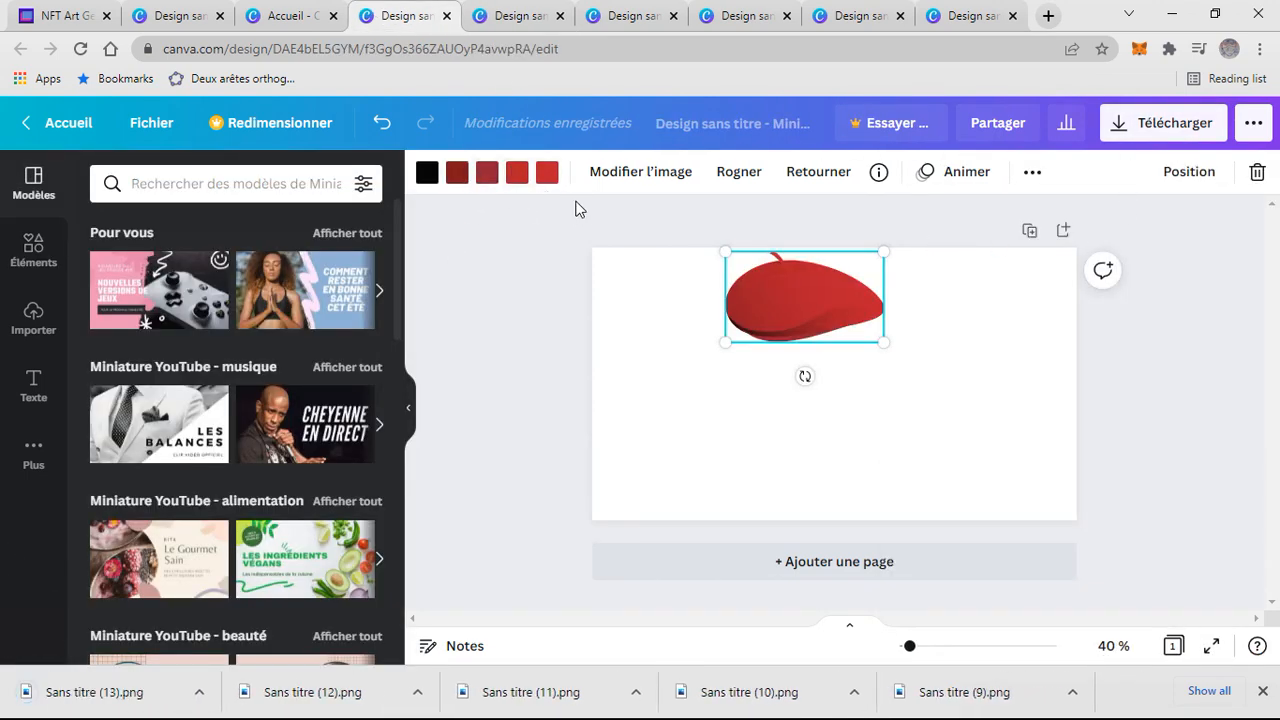
left_click(337, 307)
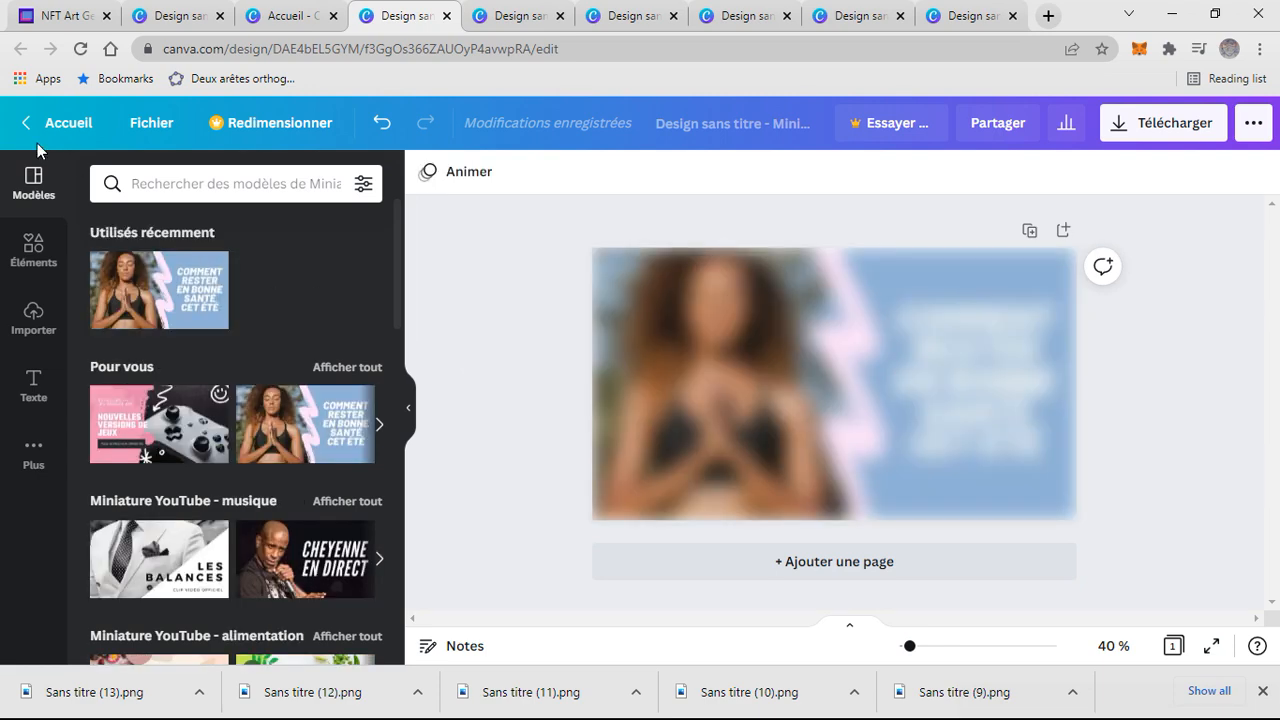
key("ctrl+z")
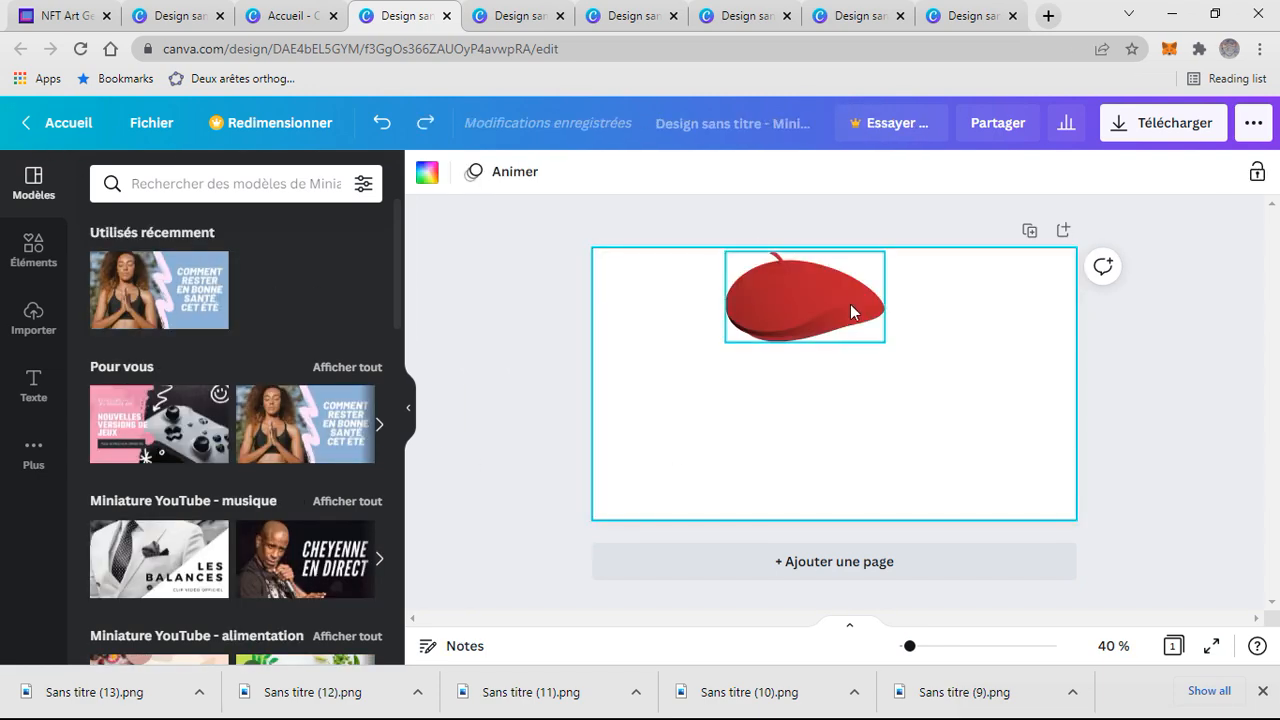
- Download the red beret design as a PNG
right_click(851, 312)
left_click(769, 430)
left_click(755, 305)
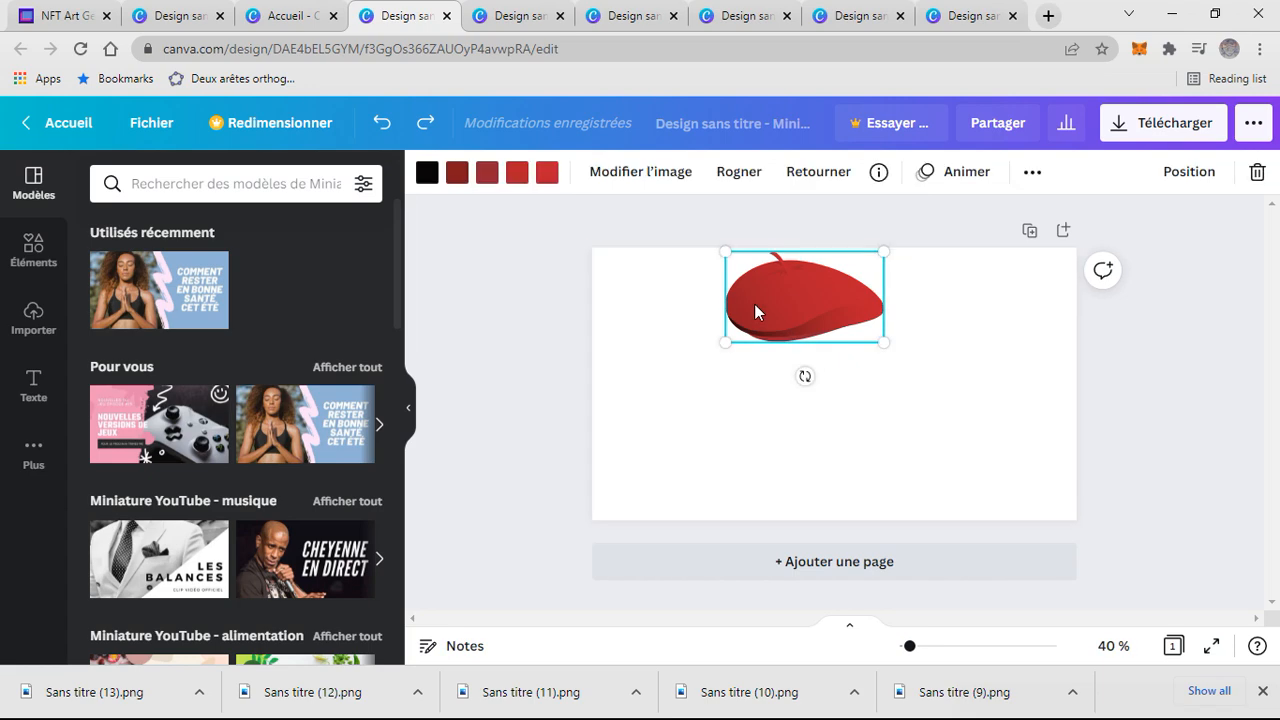
left_click(1180, 121)
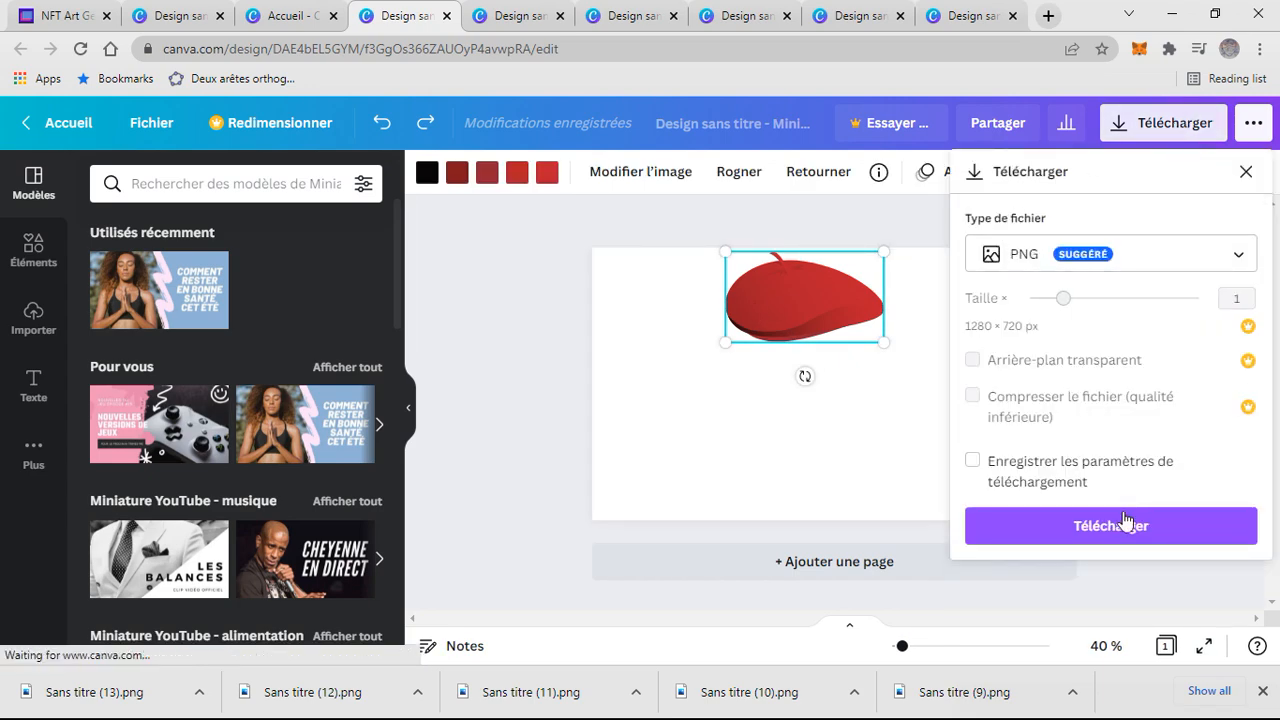
left_click(1125, 521)
- Switch to the bandage design, recolour its lightest shade purple and download the design as a PNG
left_click(314, 14)
left_click(333, 15)
left_click(189, 19)
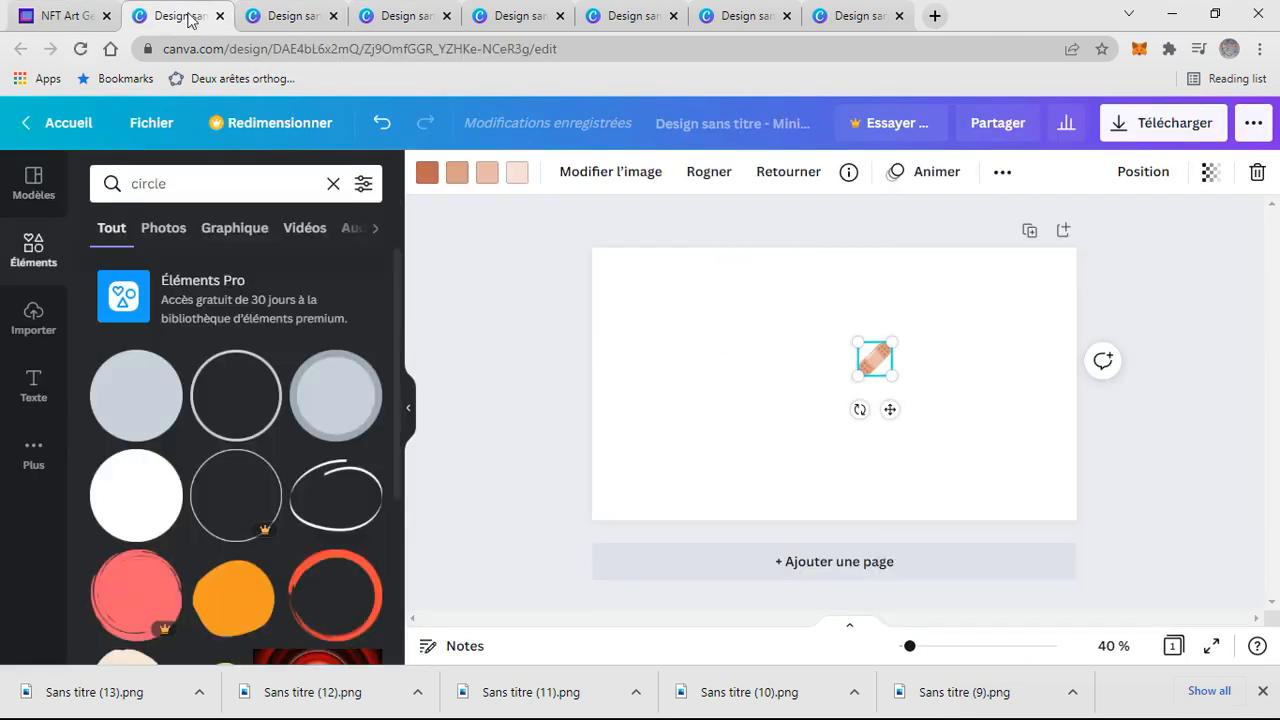
left_click(513, 174)
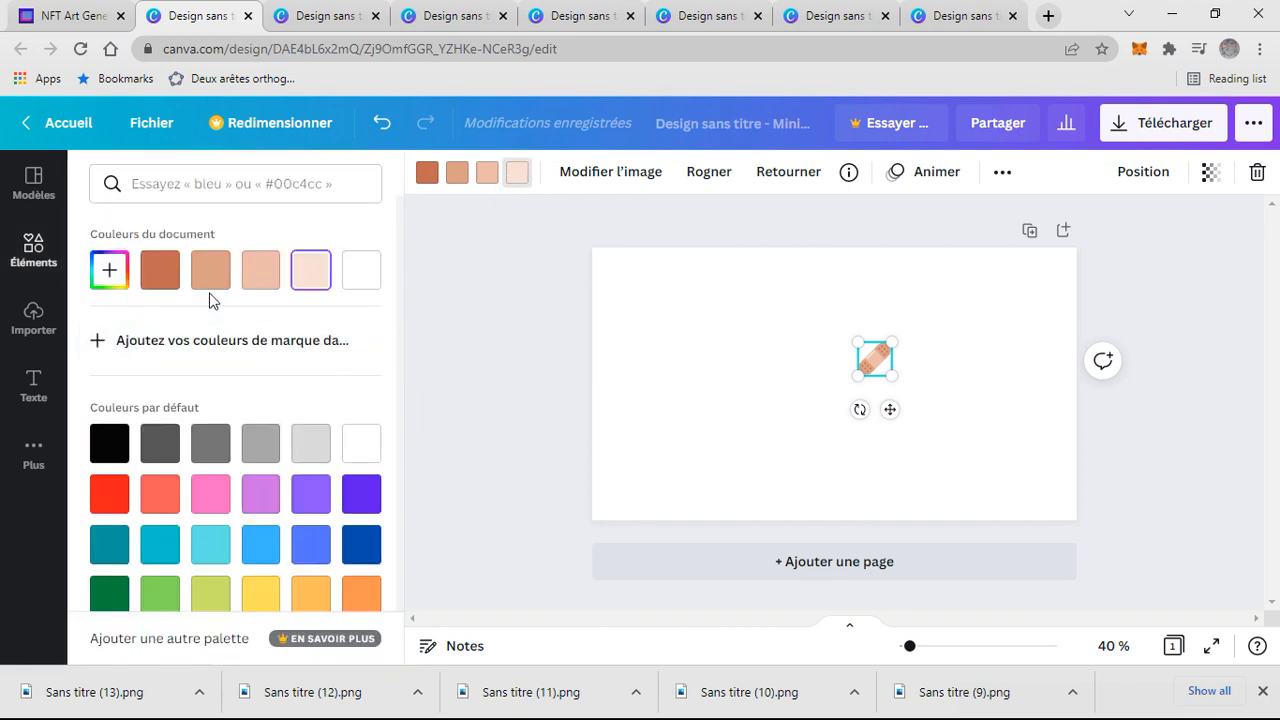
left_click(271, 490)
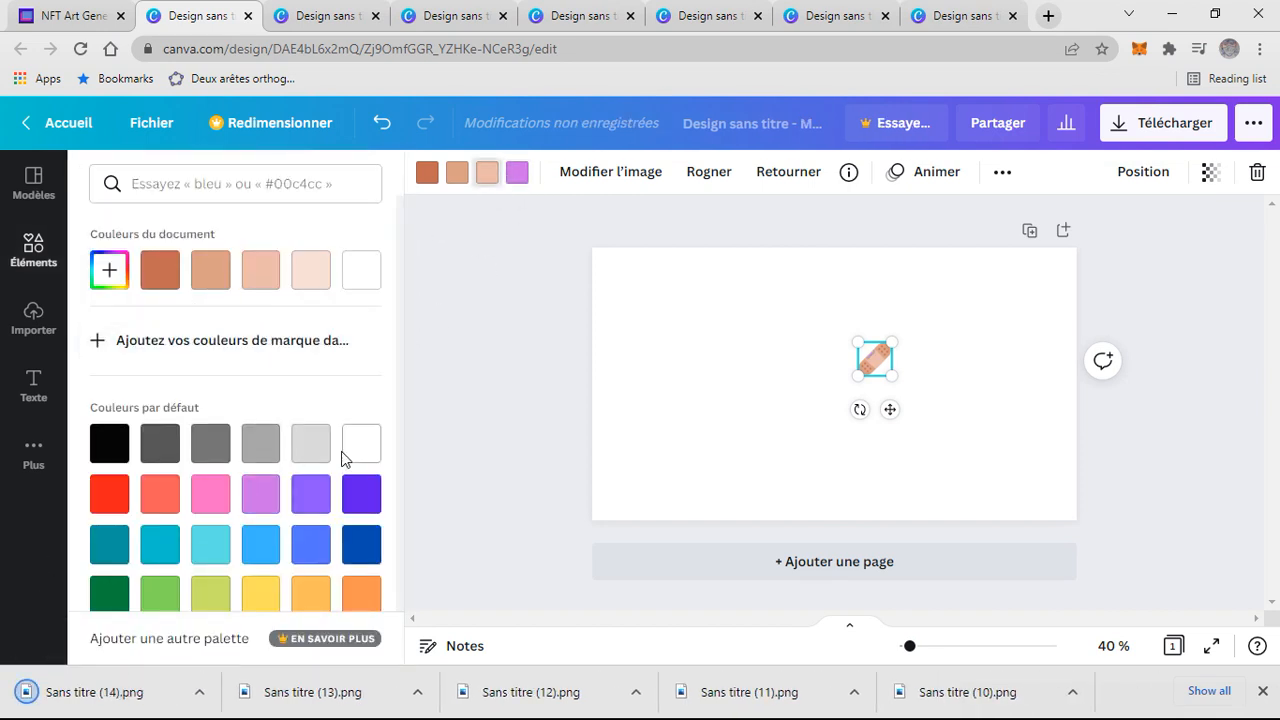
left_click(311, 493)
left_click(1152, 131)
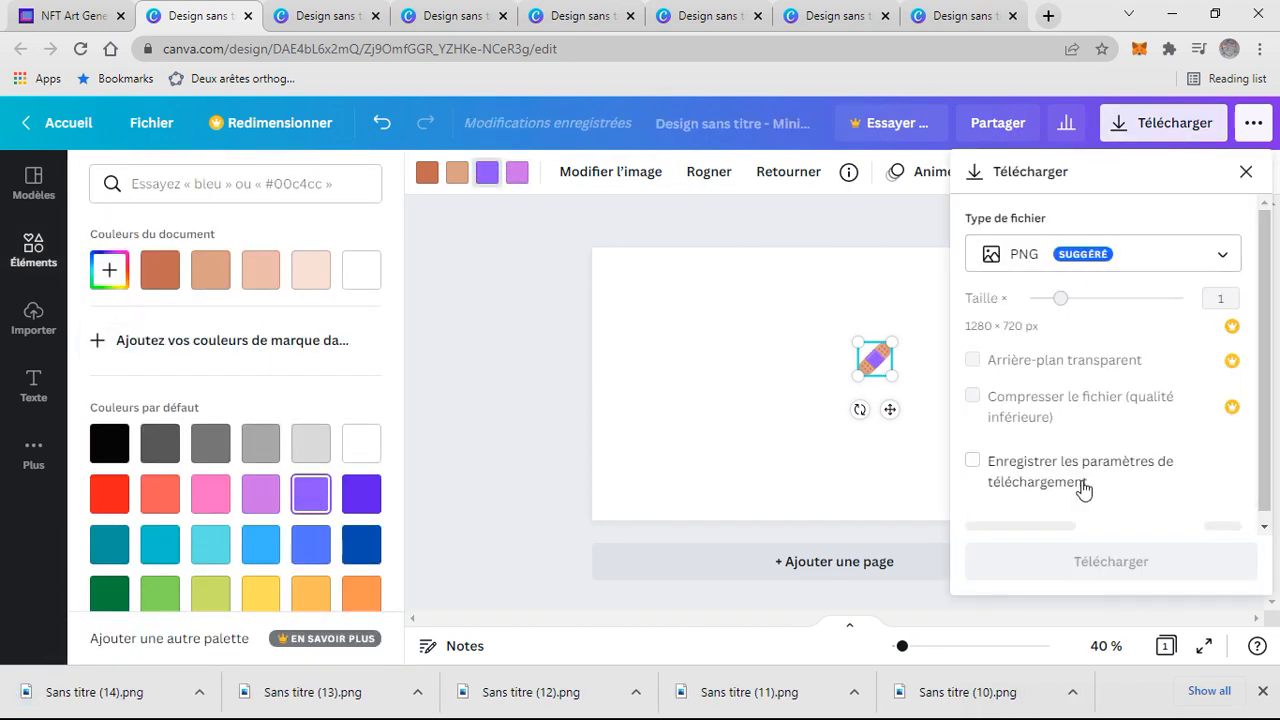
left_click(1102, 545)
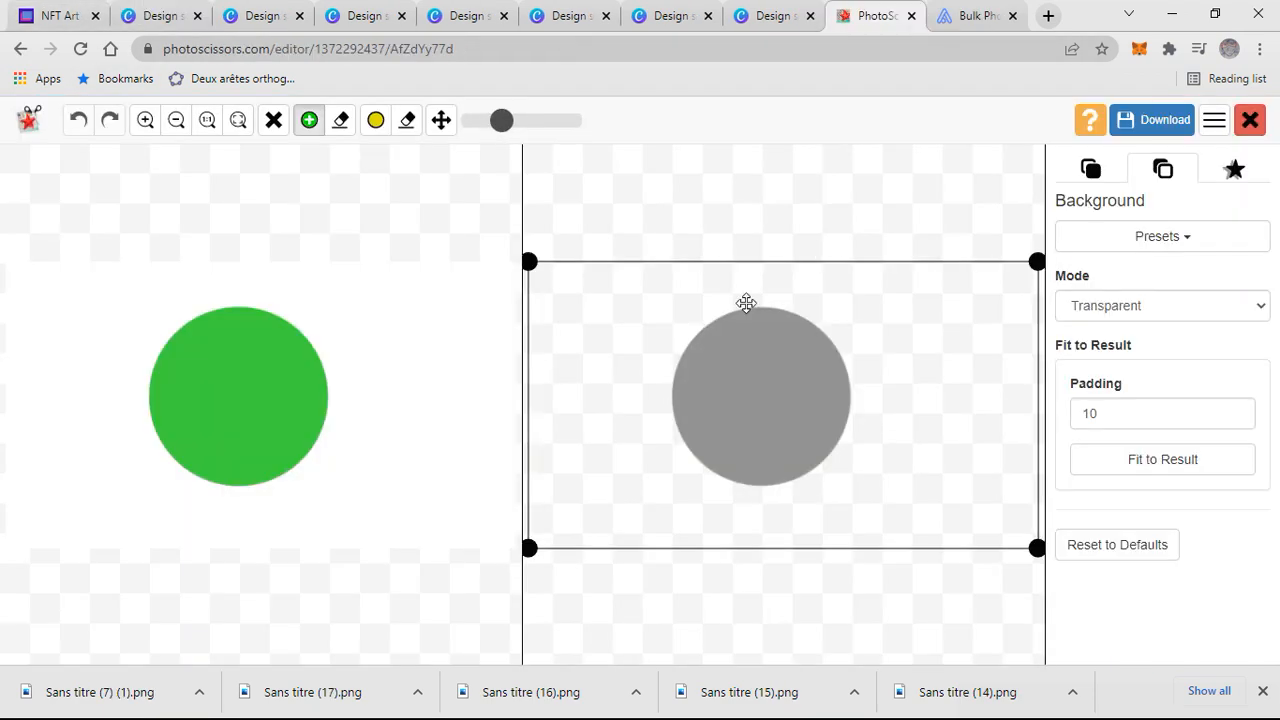
- In PhotoScissors, upload a downloaded coloured circle image, remove its background and download the result
left_click(1252, 120)
left_click(115, 220)
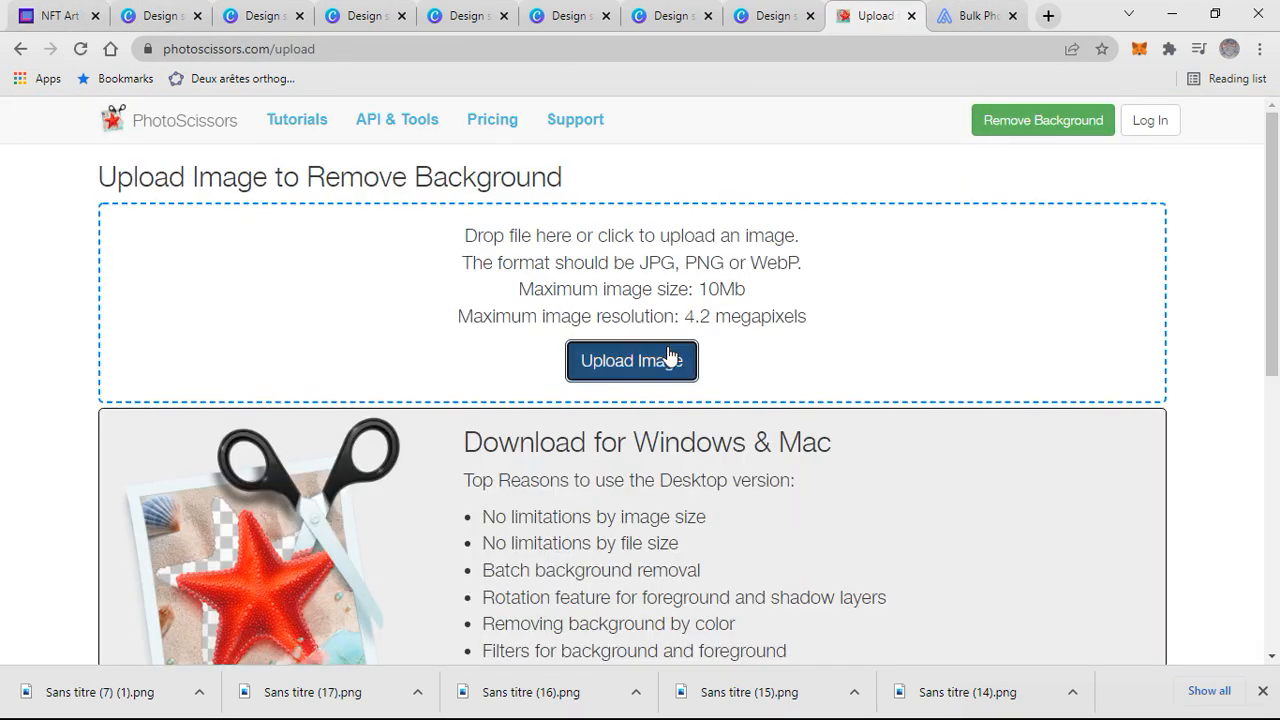
left_click(668, 356)
left_click(703, 165)
double_click(777, 165)
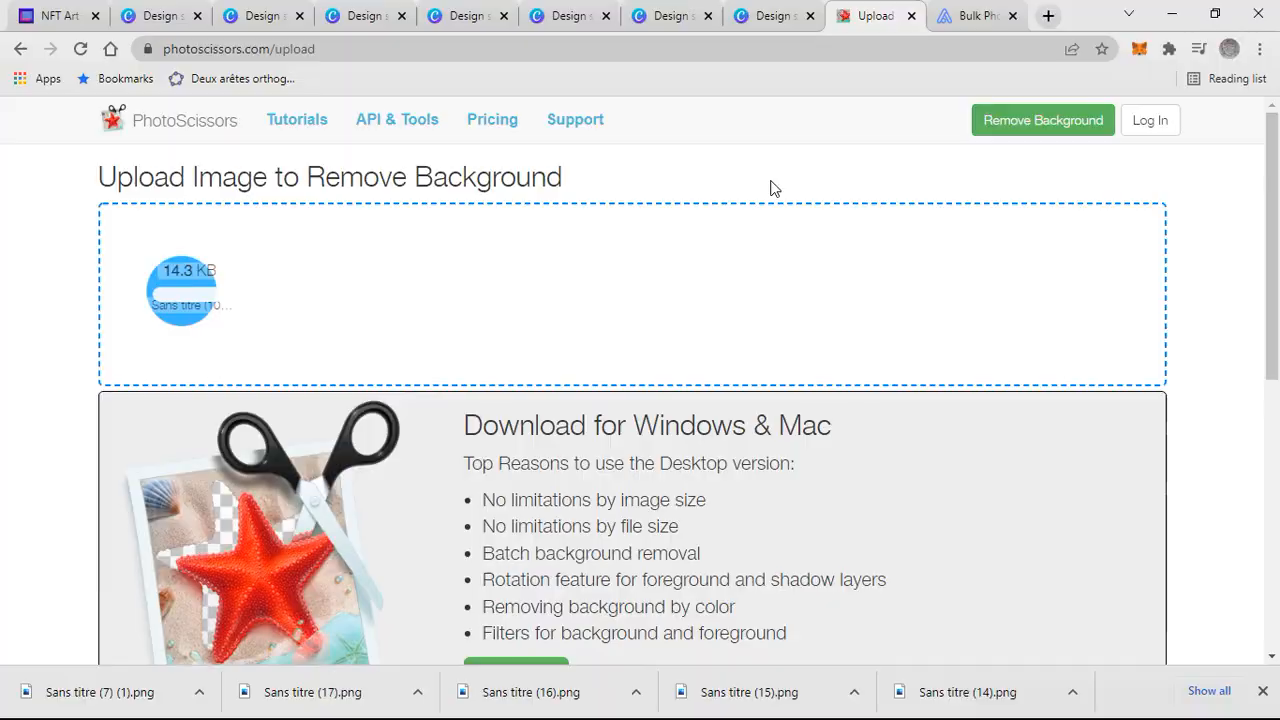
left_click(1152, 120)
left_click(755, 286)
left_click(1250, 120)
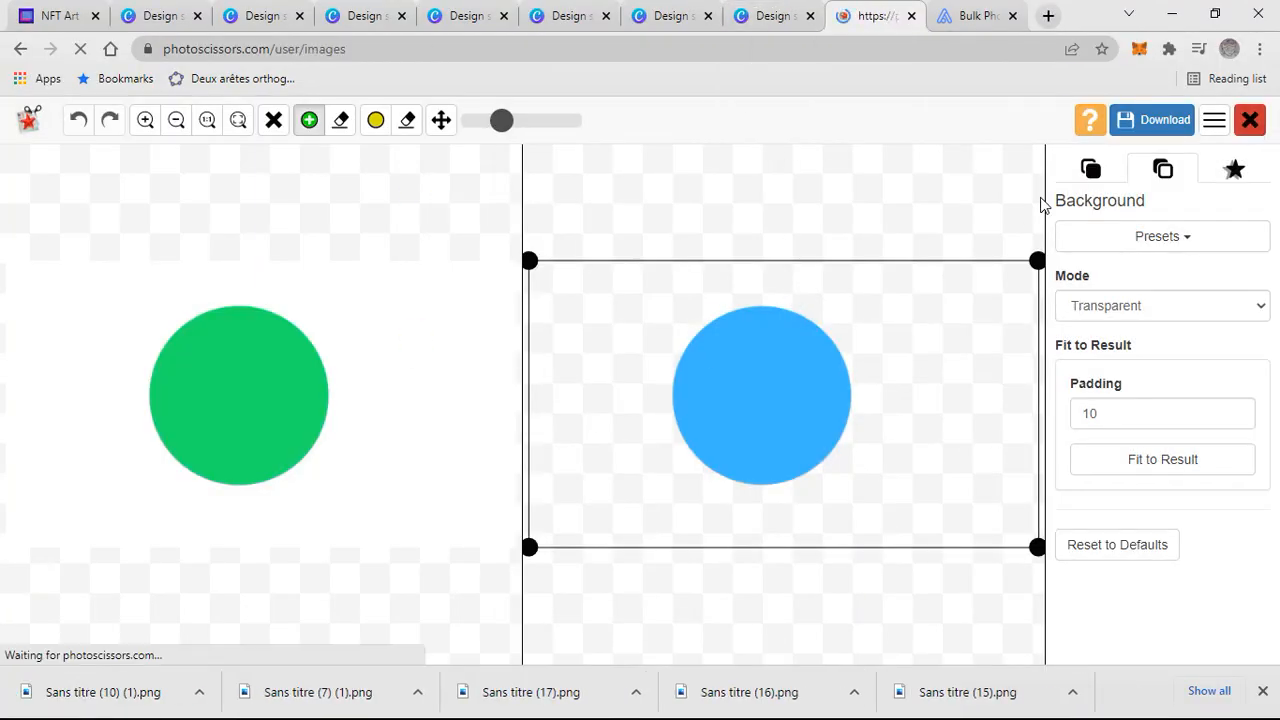
- Upload another circle image to PhotoScissors, remove its background and download the result
left_click(1043, 122)
left_click(650, 361)
double_click(803, 178)
left_click(1152, 120)
left_click(786, 286)
left_click(1252, 122)
- Remove the backgrounds of the remaining circle images in PhotoScissors and download them
left_click(1097, 130)
left_click(645, 361)
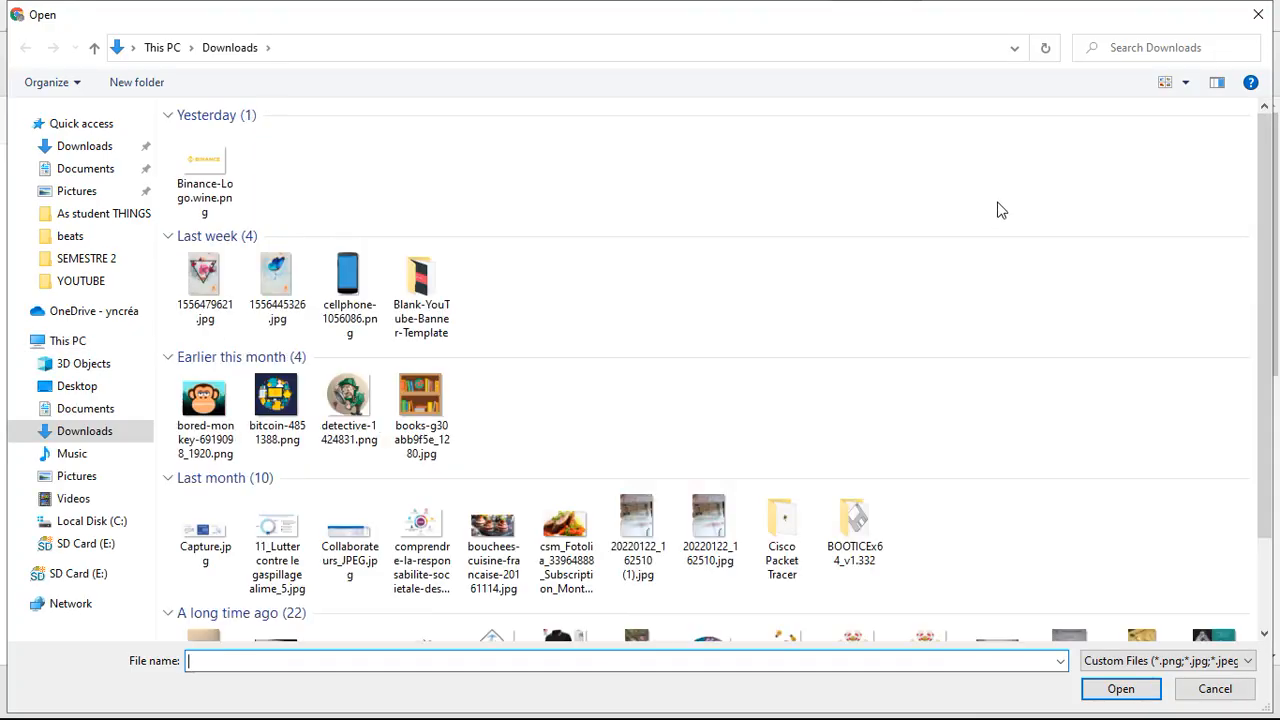
double_click(1068, 184)
left_click(1160, 121)
left_click(1249, 120)
left_click(1043, 120)
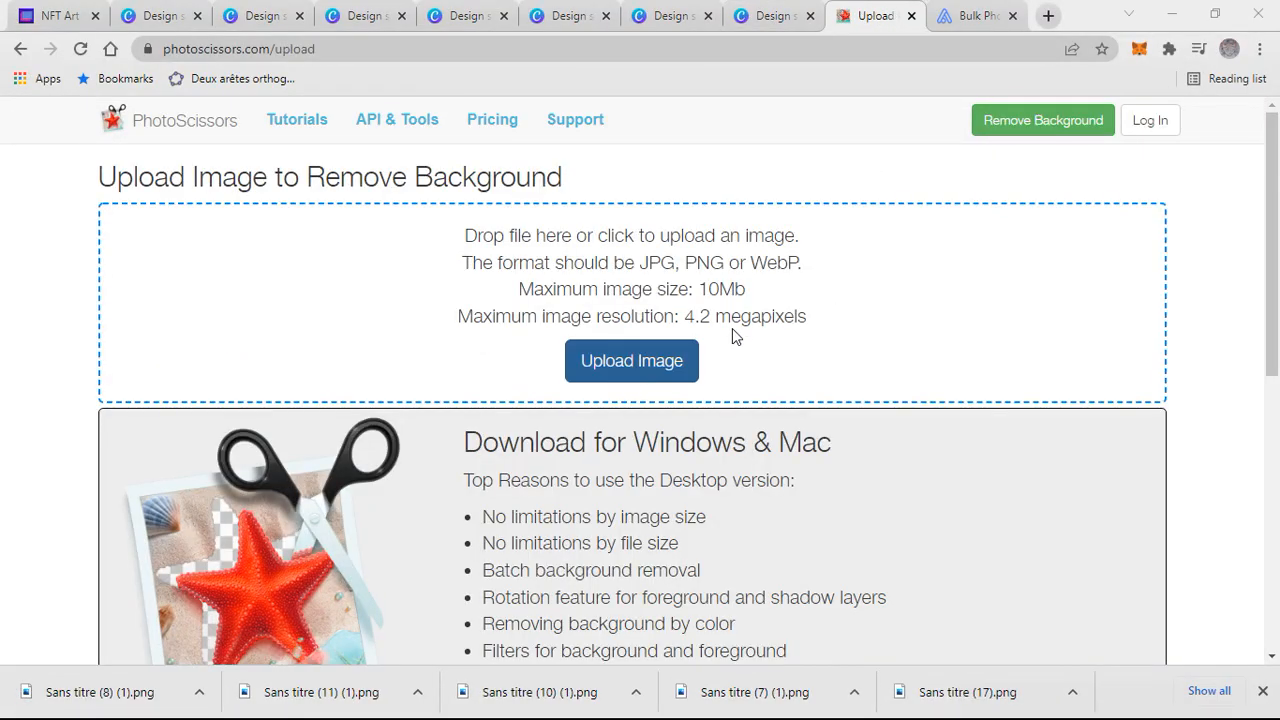
left_click(645, 361)
double_click(852, 180)
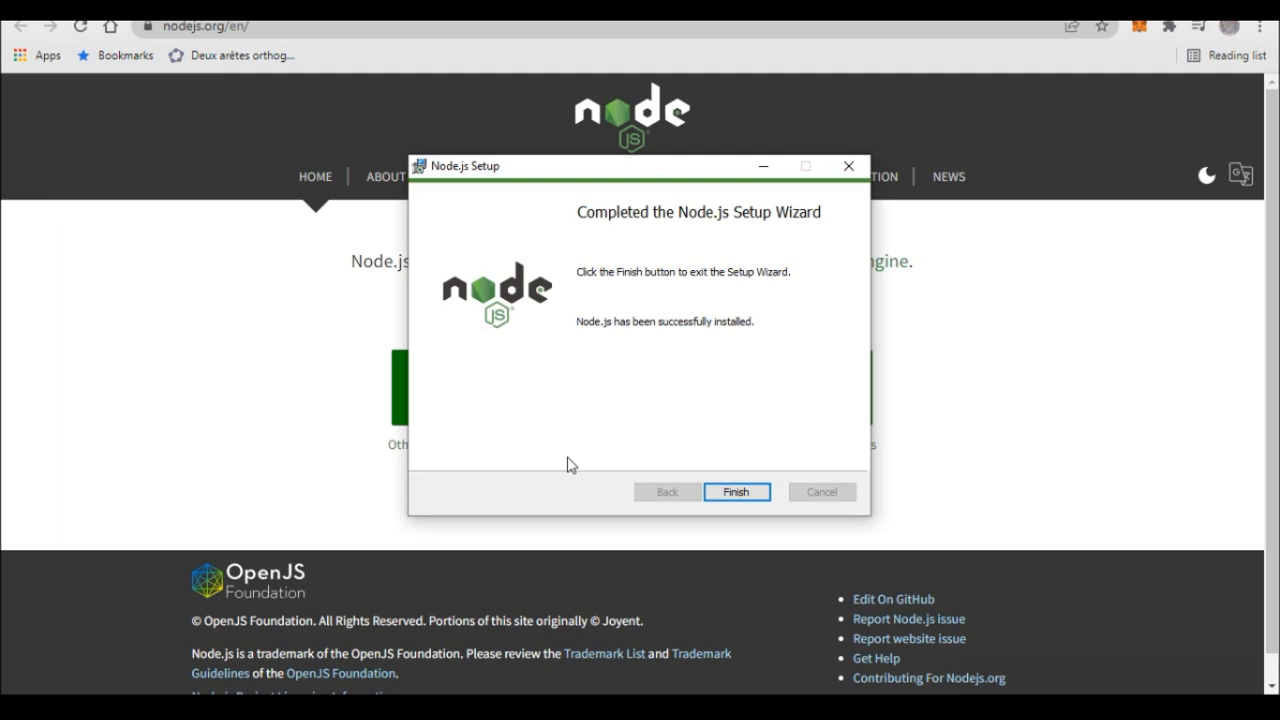
- Finish the Node.js setup wizard and continue the additional tools installation script
left_click(728, 488)
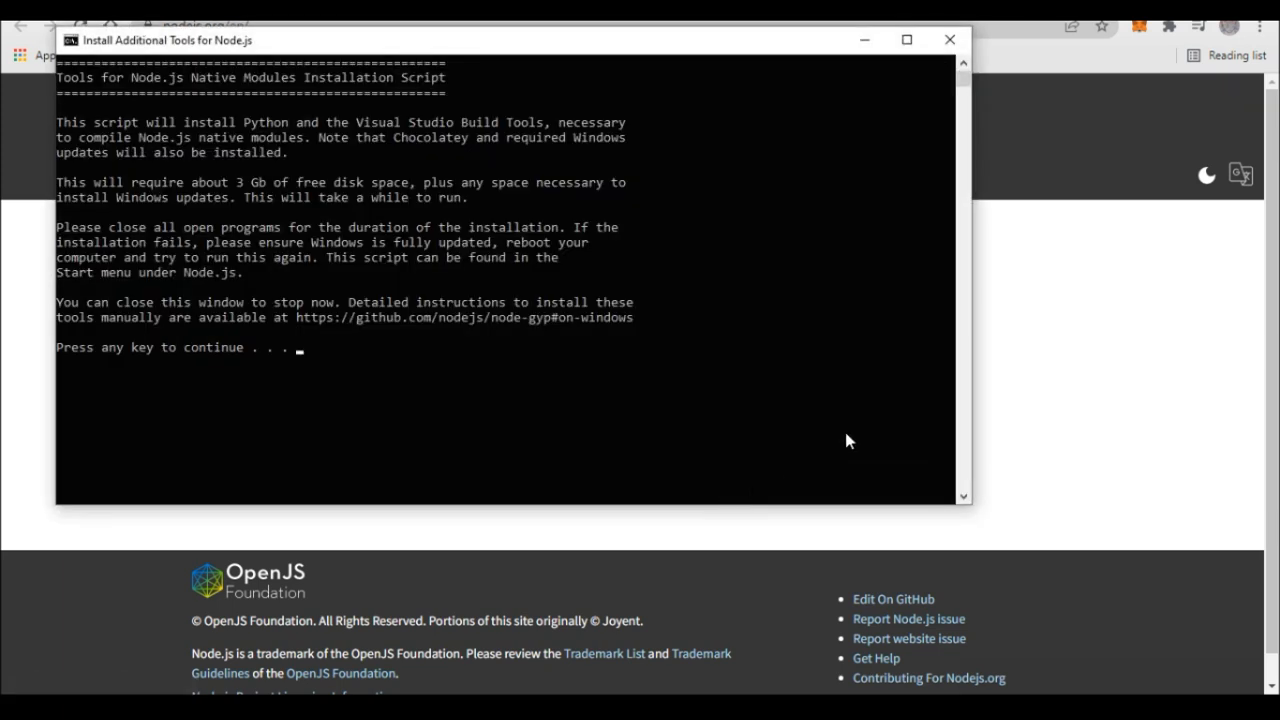
key("Return")
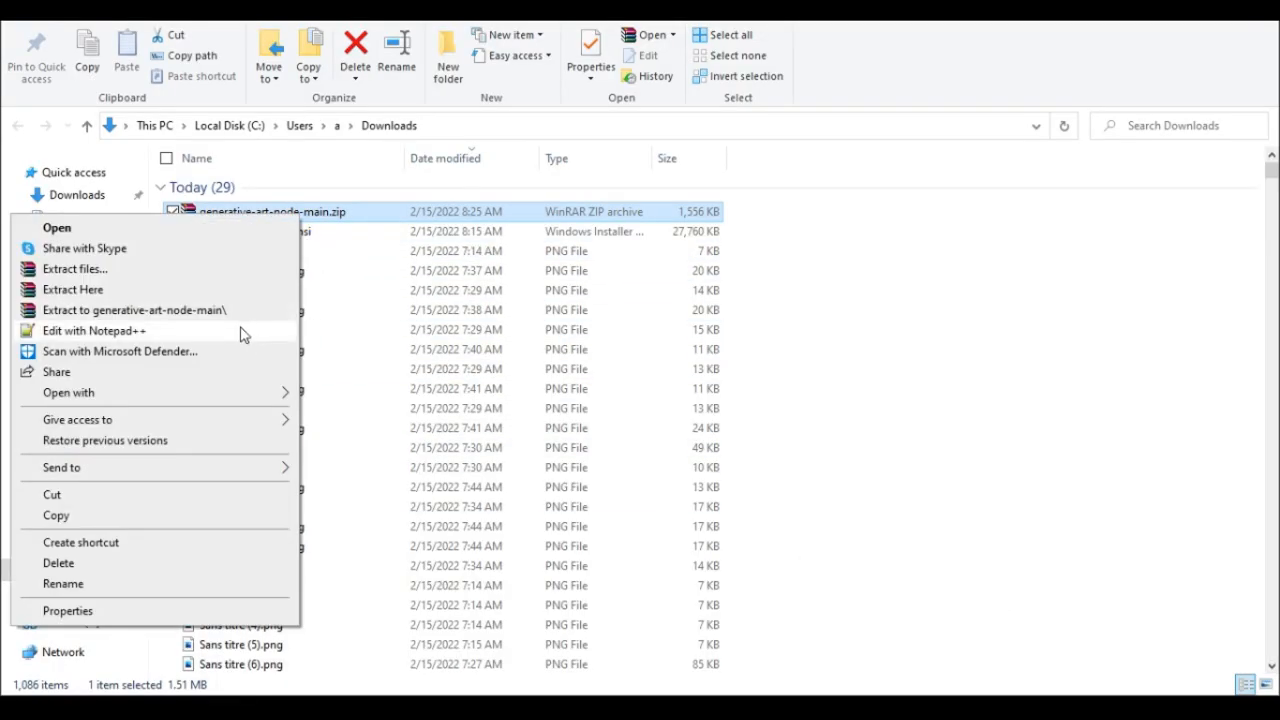
- Extract generative-art-node-main.zip in Downloads into its own folder
left_click(232, 306)
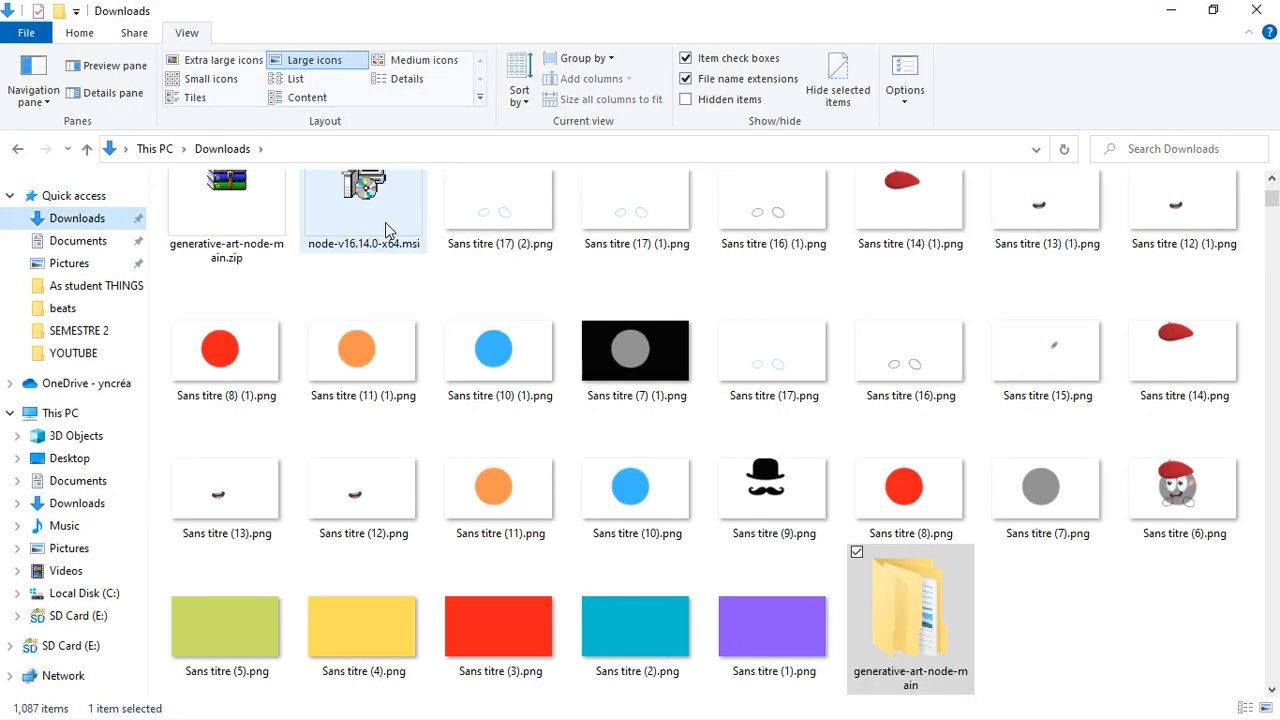
left_click(505, 225)
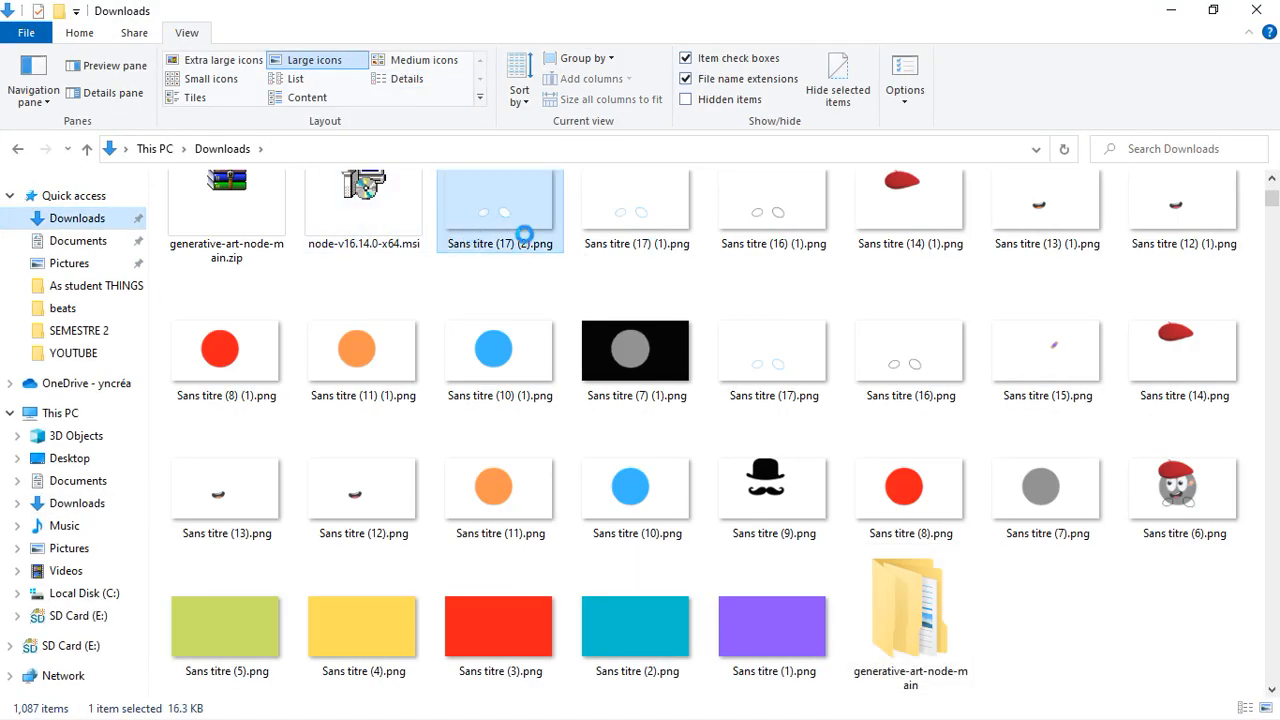
- Select the downloaded Sans titre PNG layer images and move them into the project's layers folder
left_click(780, 250, "shift")
left_click(940, 270, "shift")
key("shift+Right")
key("shift+Right")
key("shift+Right")
key("shift+Right")
key("shift+Right")
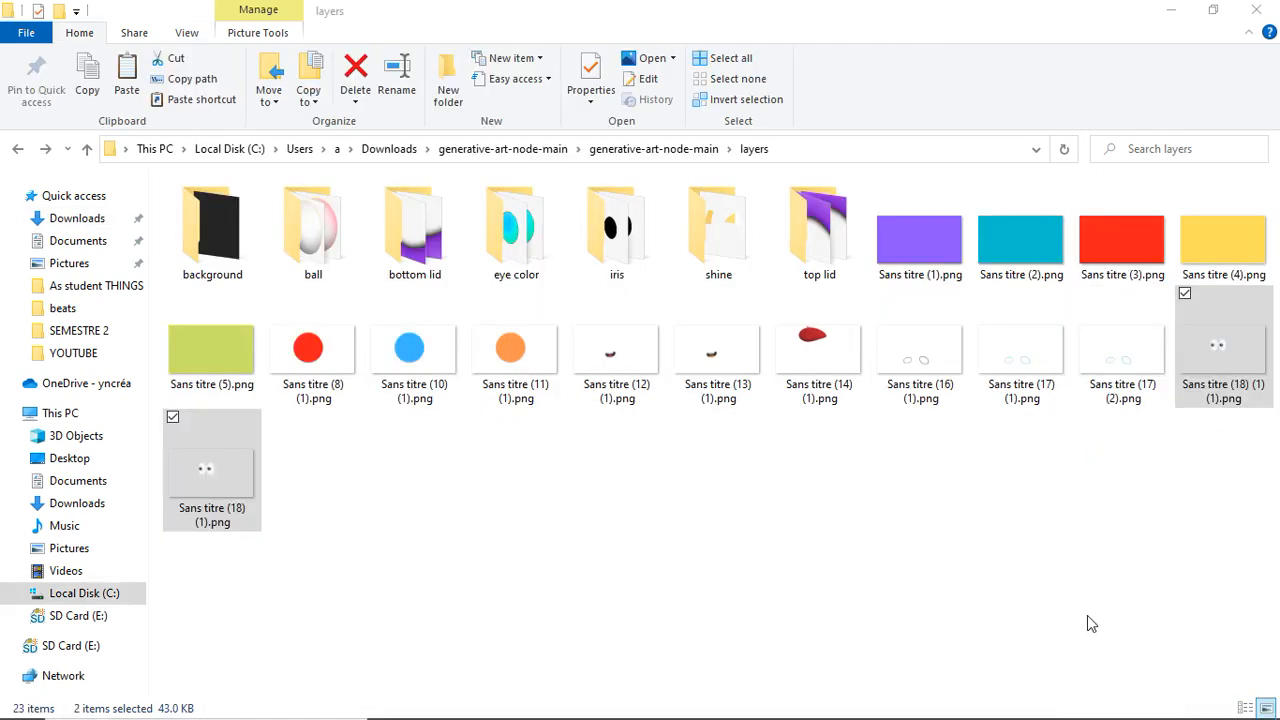
left_click(1091, 624)
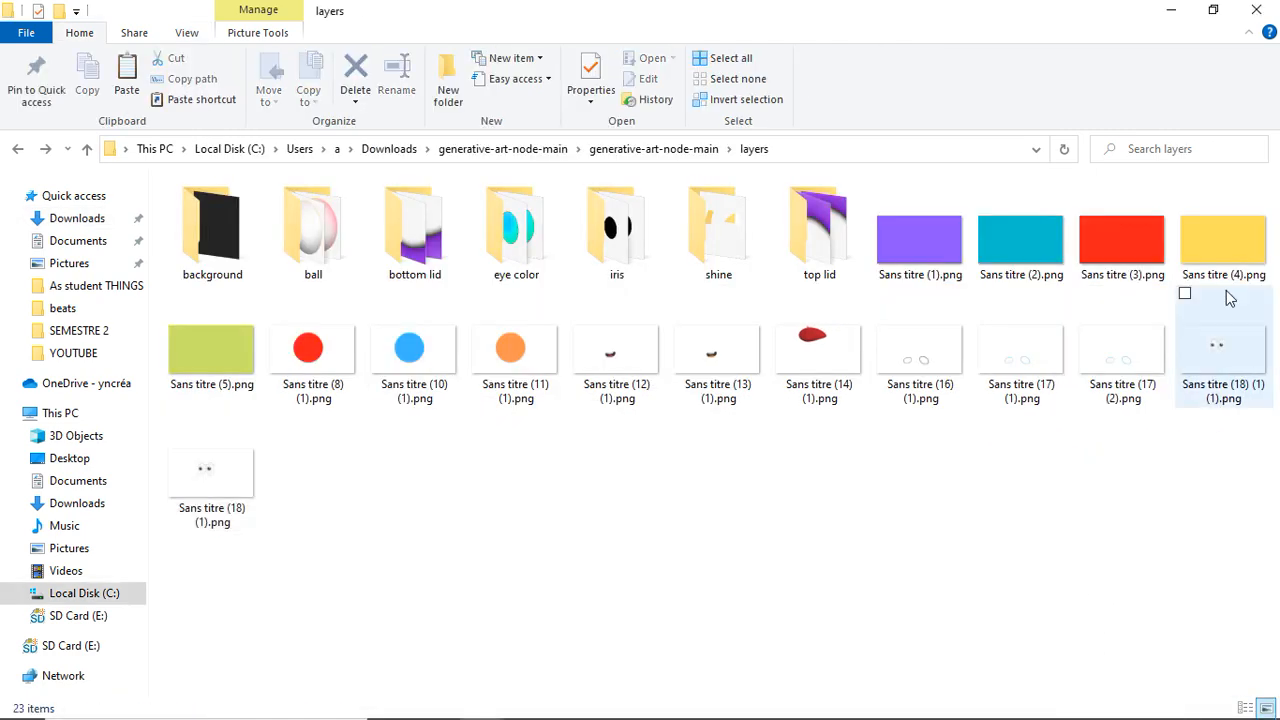
- Sort the PNG images into the background, ball, bottom lid, eye color and iris folders
left_click(1231, 298, "ctrl")
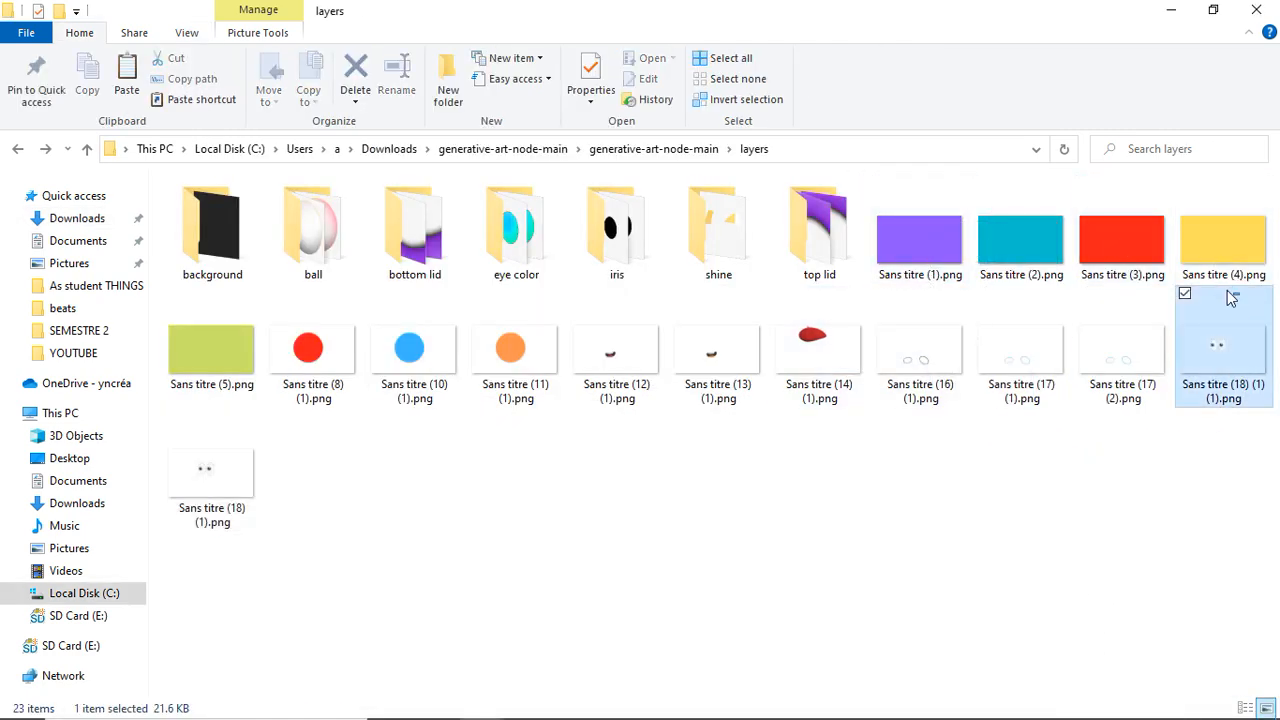
left_click(1228, 298, "ctrl")
left_click(1186, 262, "ctrl")
left_click(1120, 268, "ctrl")
left_click(995, 260, "ctrl")
left_click(920, 240, "ctrl")
left_click(211, 350, "ctrl")
left_click_drag(211, 350, 222, 230)
left_click_drag(1066, 281, 317, 243)
left_click_drag(1080, 372, 932, 270)
left_click(1100, 262, "ctrl")
left_click_drag(1040, 275, 415, 235)
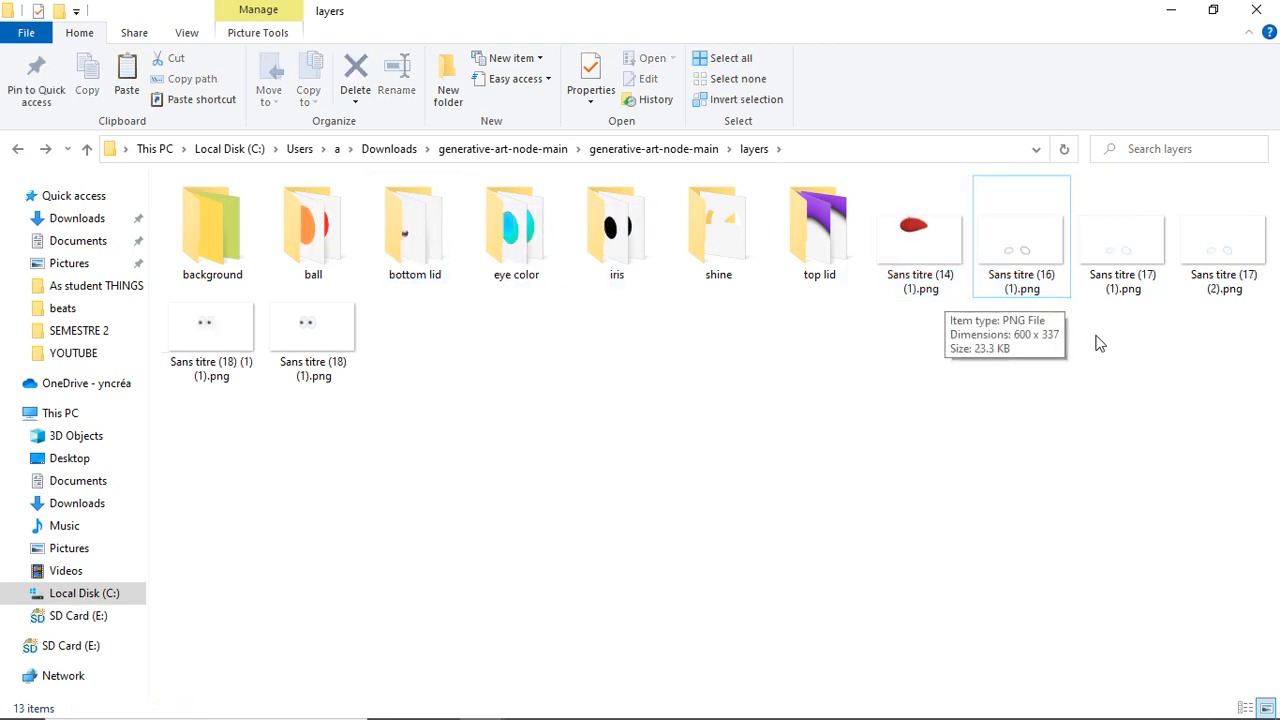
left_click_drag(1093, 349, 512, 228)
left_click_drag(1270, 366, 600, 215)
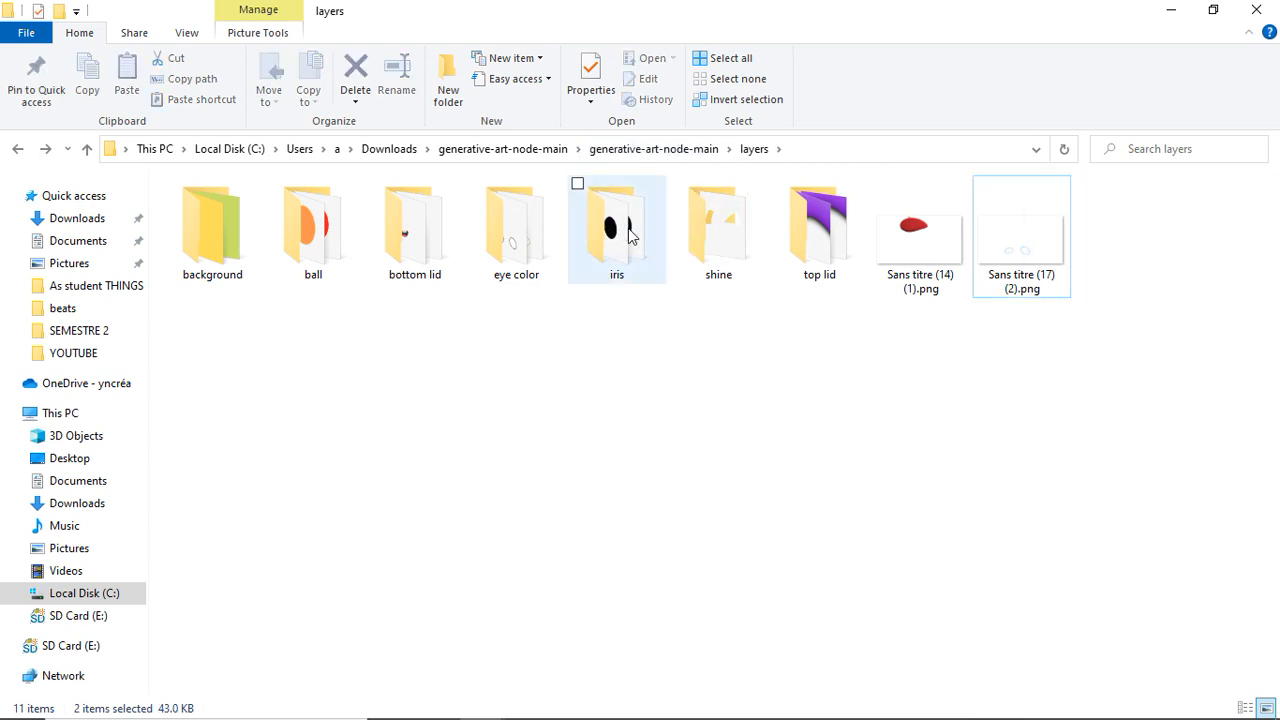
left_click(880, 186)
left_click_drag(752, 254, 752, 254)
- Open the background folder and delete black.png
double_click(248, 251)
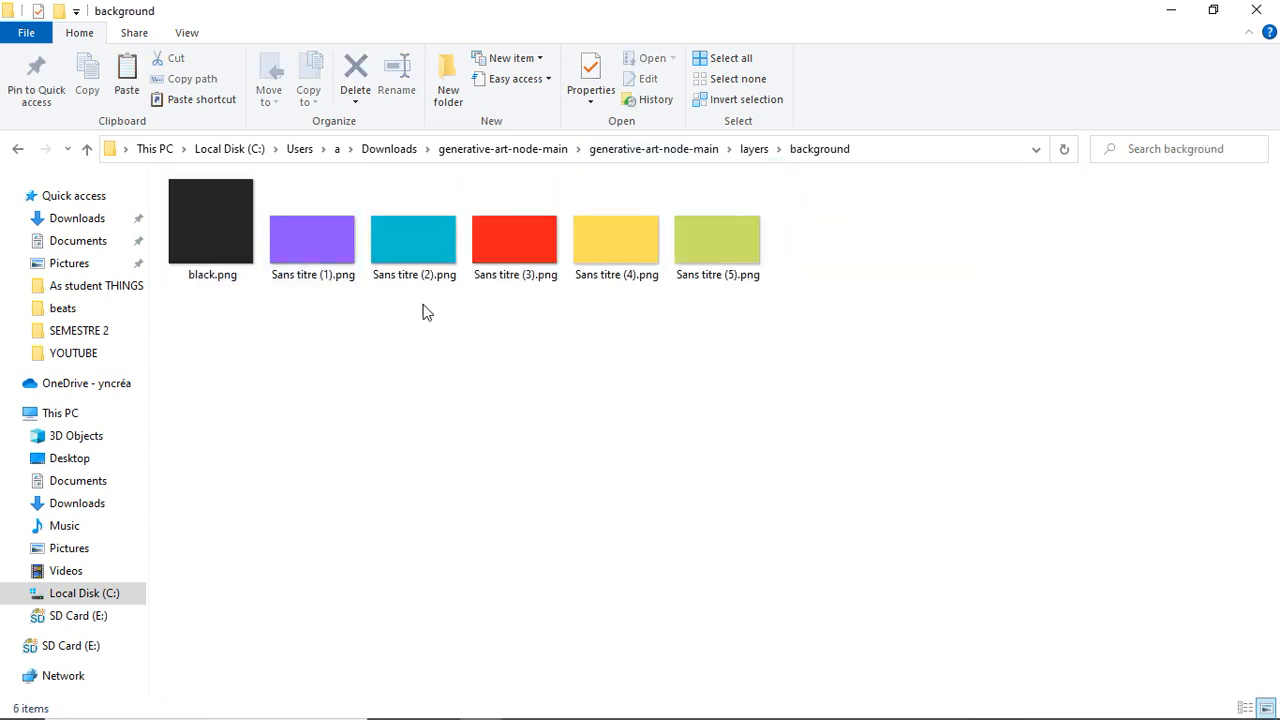
left_click(229, 277)
key("Delete")
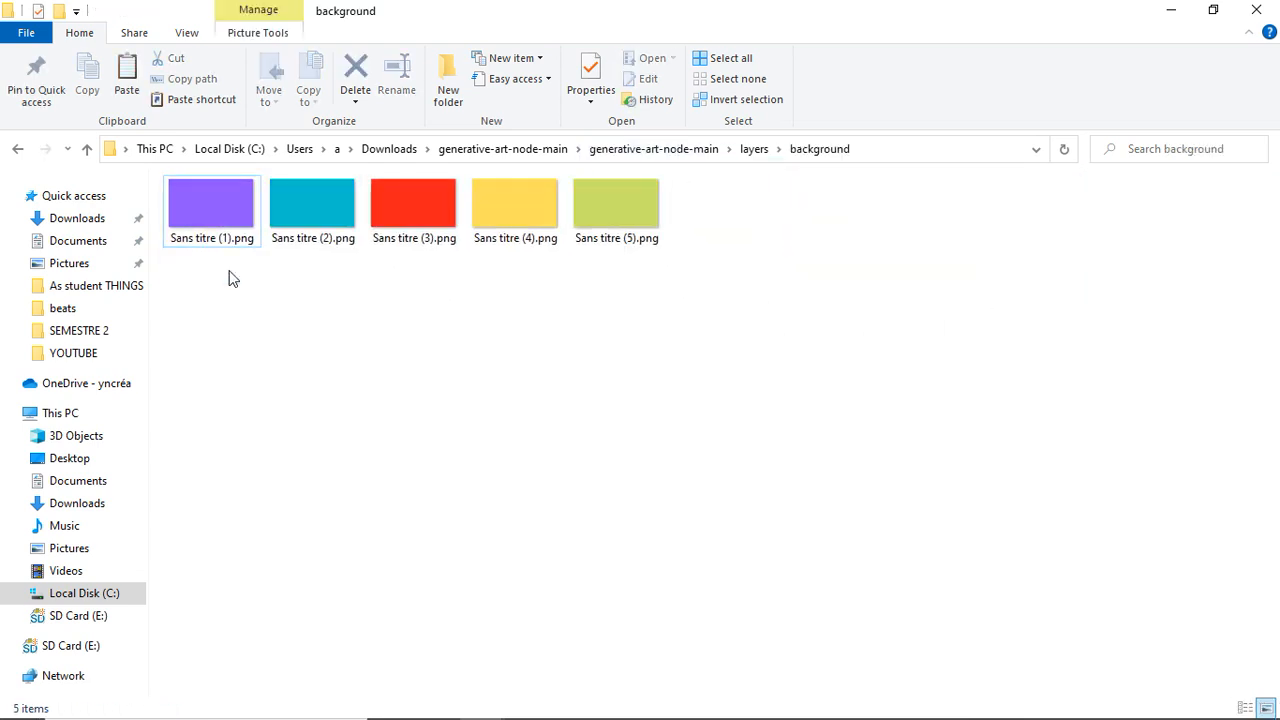
- Rename the five background images 1.png through 5.png
right_click(220, 254)
right_click(214, 212)
left_click(52, 677)
type("1")
right_click(310, 248)
left_click(151, 677)
type("2")
right_click(443, 249)
left_click(443, 677)
type("3")
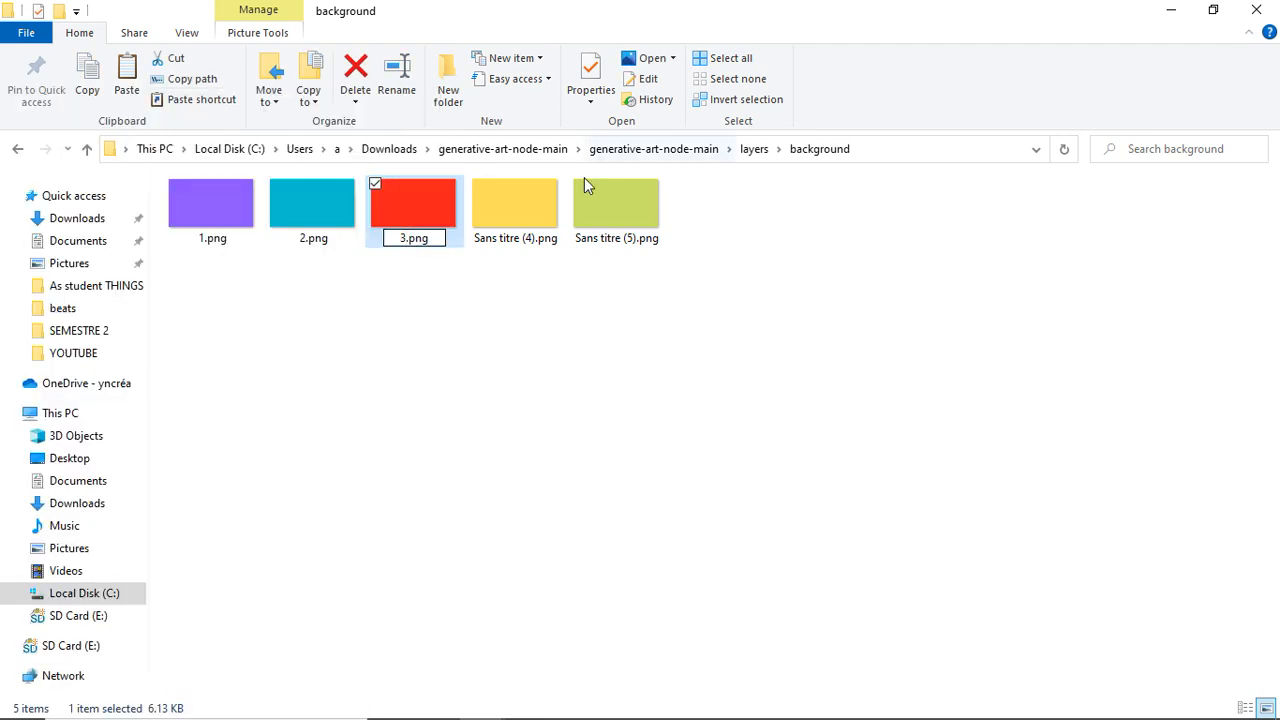
right_click(550, 210)
left_click(285, 678)
type("4")
right_click(629, 245)
left_click(374, 678)
type("5")
key("Return")
- Open the ball folder and delete the red eye ball_sr and white eye ball images
left_click(754, 148)
double_click(312, 215)
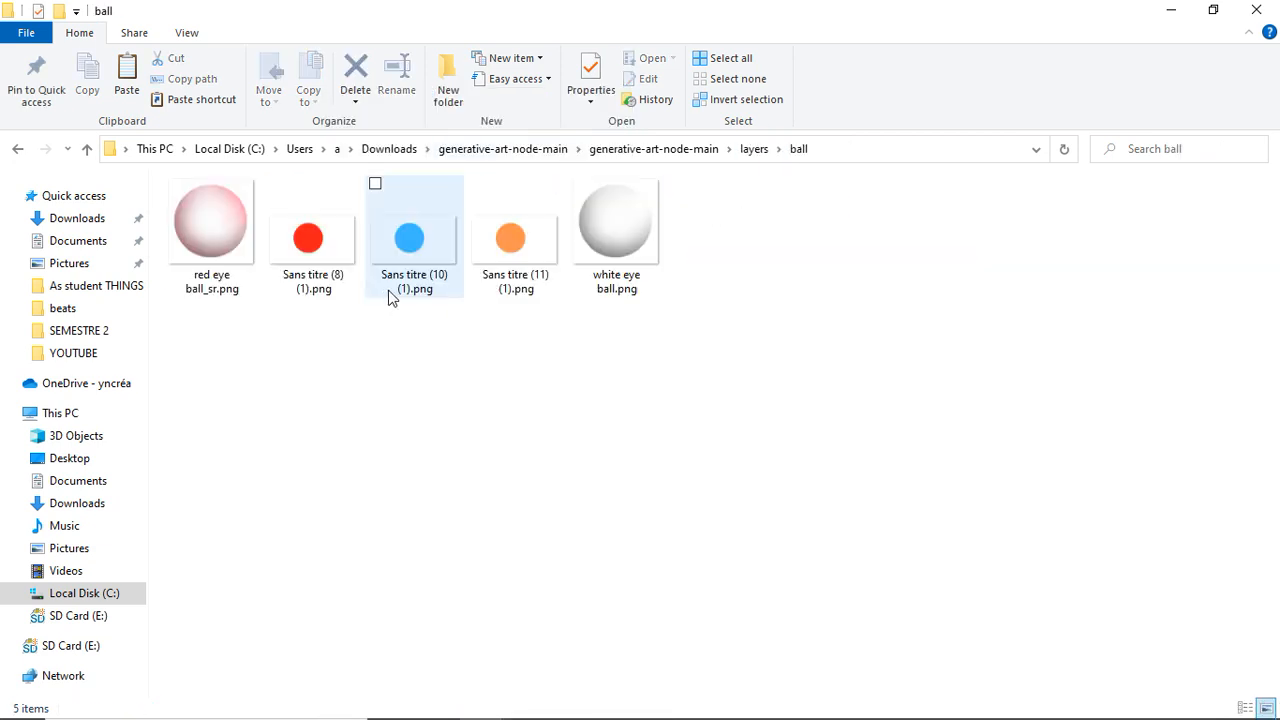
left_click(615, 225)
left_click(210, 225, "ctrl")
key("Delete")
- Rename the three ball images 1.png, 2.png and 3.png
right_click(212, 255)
left_click(118, 678)
type("1")
right_click(294, 237)
left_click(110, 678)
type("2")
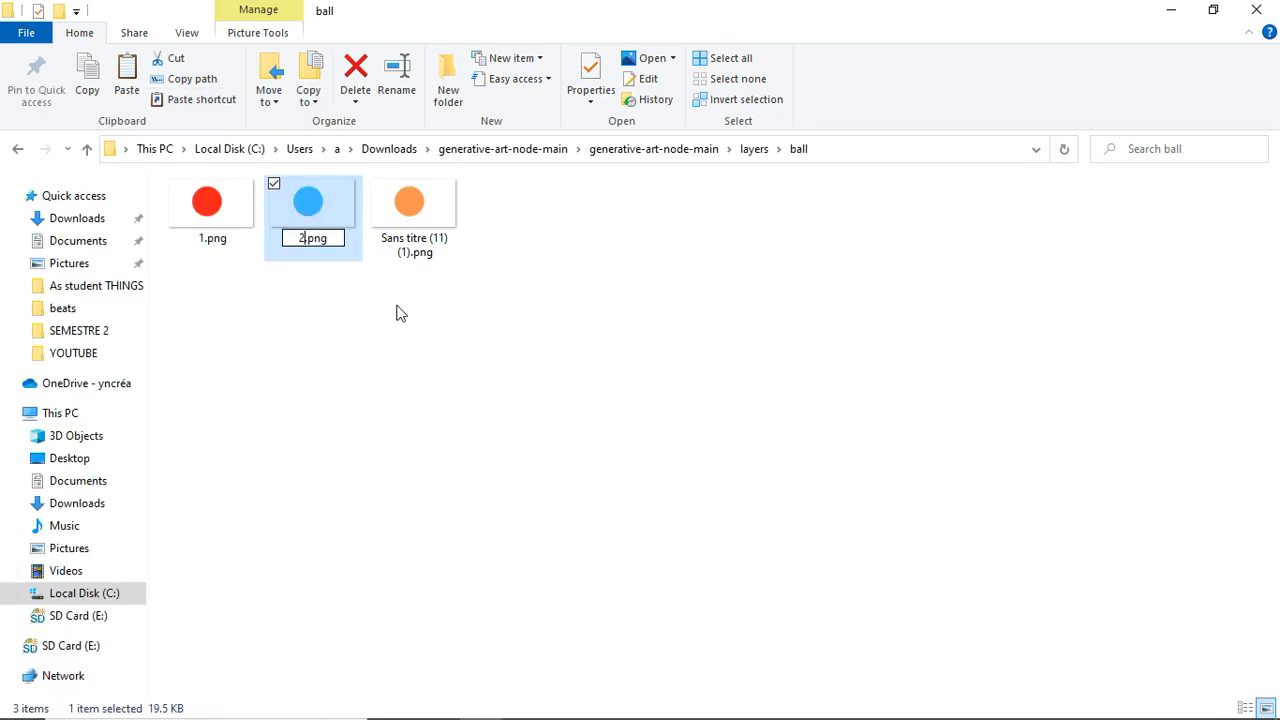
right_click(423, 245)
left_click(213, 688)
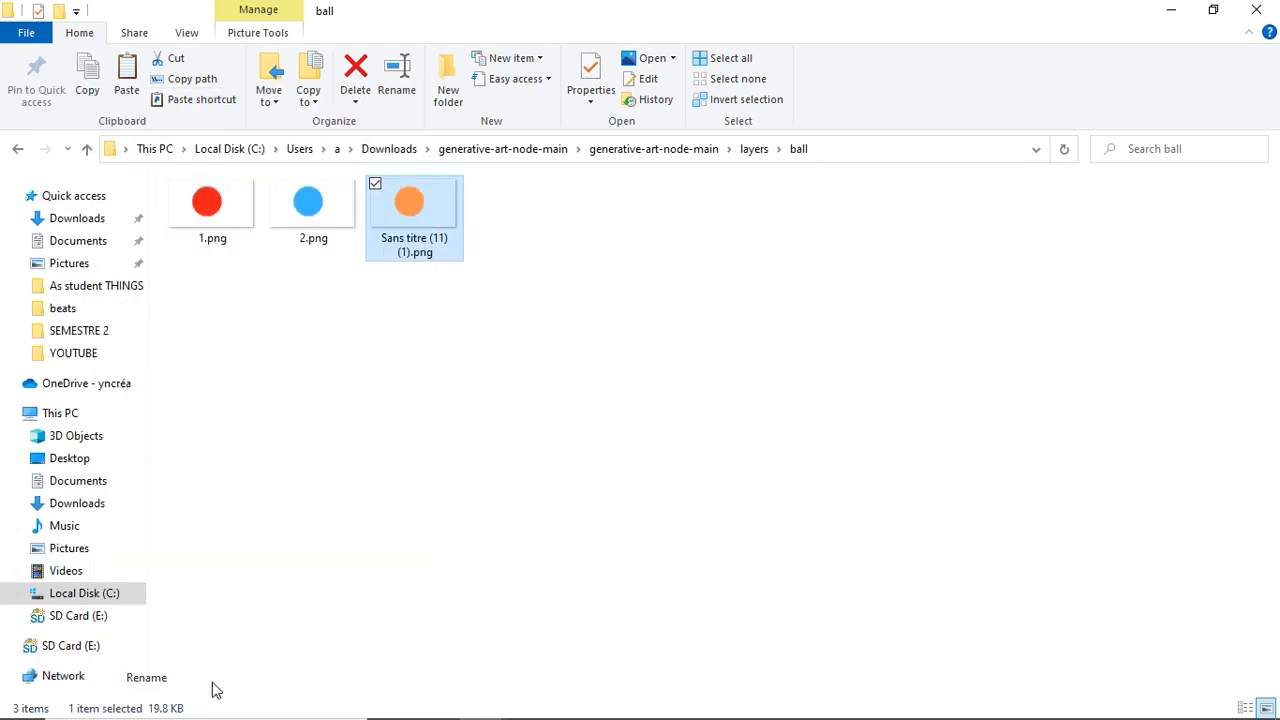
- Open the bottom lid folder and delete the high bottom, low bottom and tilted bottom_r images
left_click(672, 152)
double_click(669, 222)
double_click(434, 254)
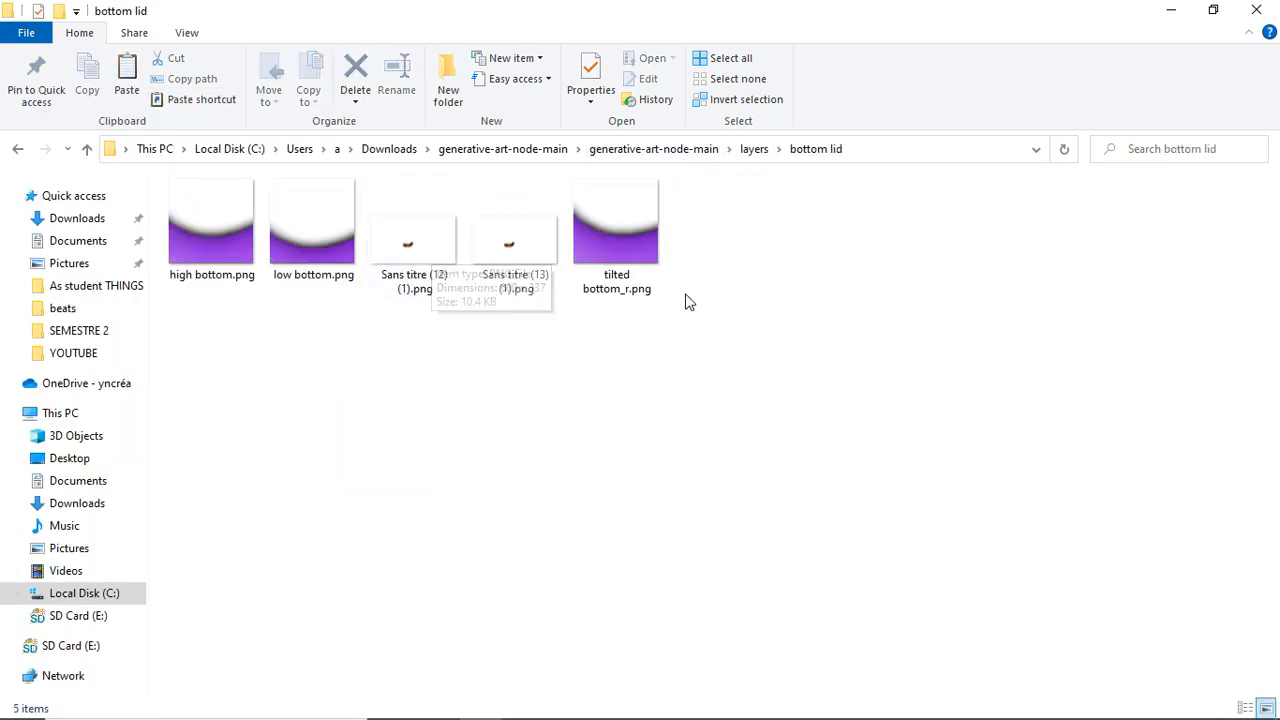
left_click(620, 240)
left_click(330, 240, "ctrl")
left_click(220, 230, "ctrl")
key("Delete")
- Rename the two bottom lid images 1.png and 2.png
right_click(210, 230)
left_click(53, 677)
type("1")
right_click(325, 240)
left_click(53, 677)
type("2")
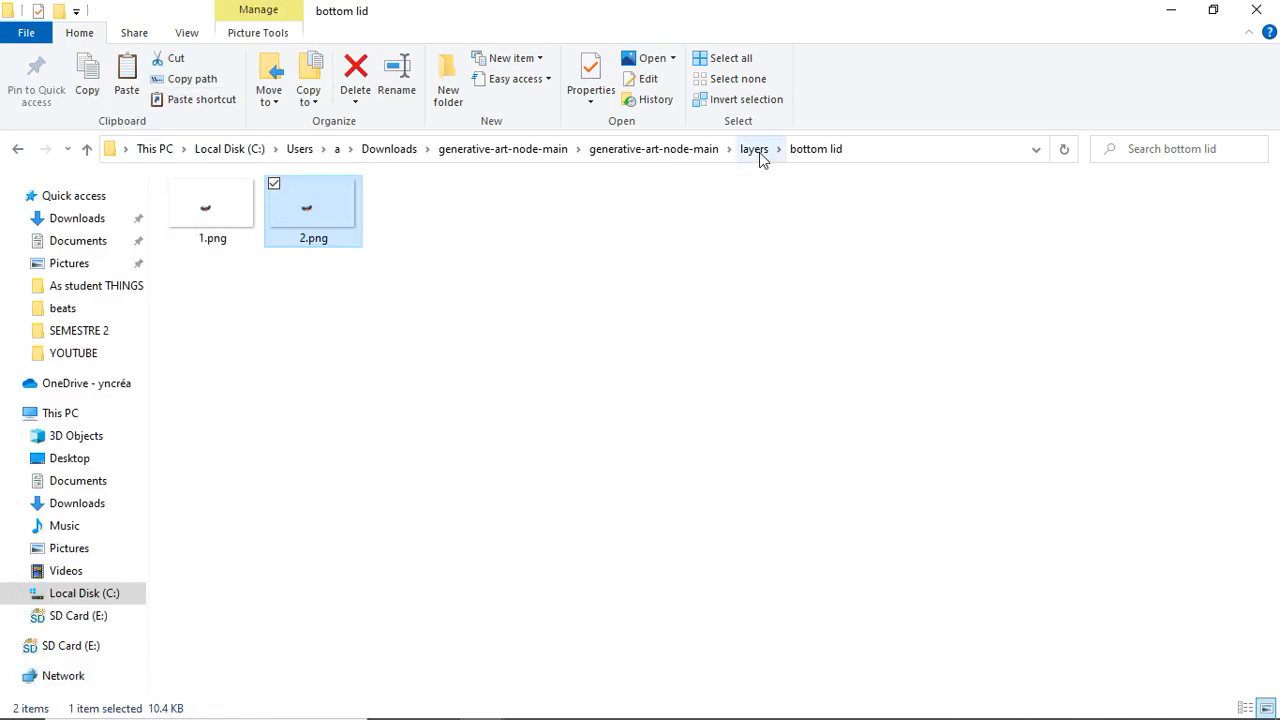
- Open the eye color folder and delete its original eye colour images
left_click(760, 158)
double_click(523, 277)
left_click_drag(1097, 338, 250, 240)
key("Delete")
key("alt+Up")
- Rename the two new eye color images 1.png and 2.png
double_click(525, 267)
right_click(200, 291)
left_click(53, 677)
type("1")
left_click(313, 215)
right_click(313, 230)
left_click(206, 646)
type("2")
- Open the iris folder and delete its original iris images
left_click(754, 149)
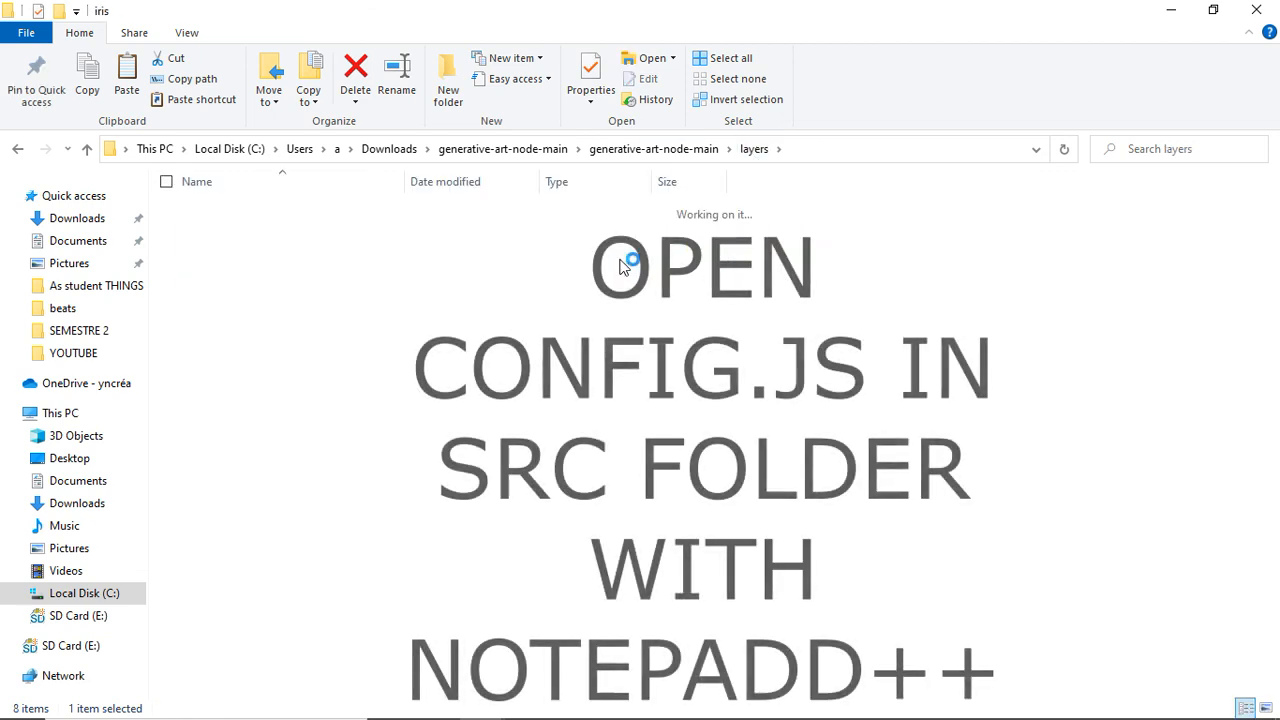
left_click_drag(674, 309, 640, 270)
left_click_drag(362, 345, 208, 238)
key("Delete")
- Rename the two new iris images 1.png and 2.png
right_click(245, 270)
left_click(228, 677)
type("1.png")
right_click(313, 225)
left_click(225, 677)
type("2")
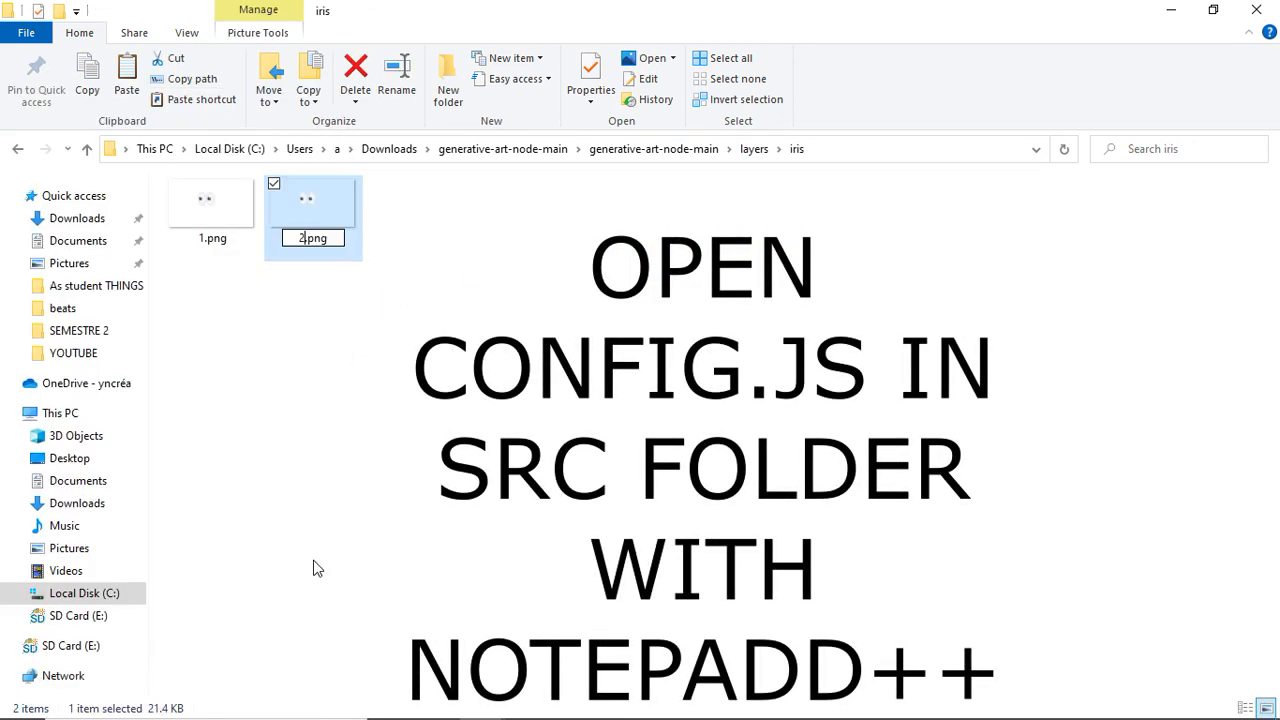
- Open src/config.js in Notepad++ and set the background layer's number to 5
double_click(716, 215)
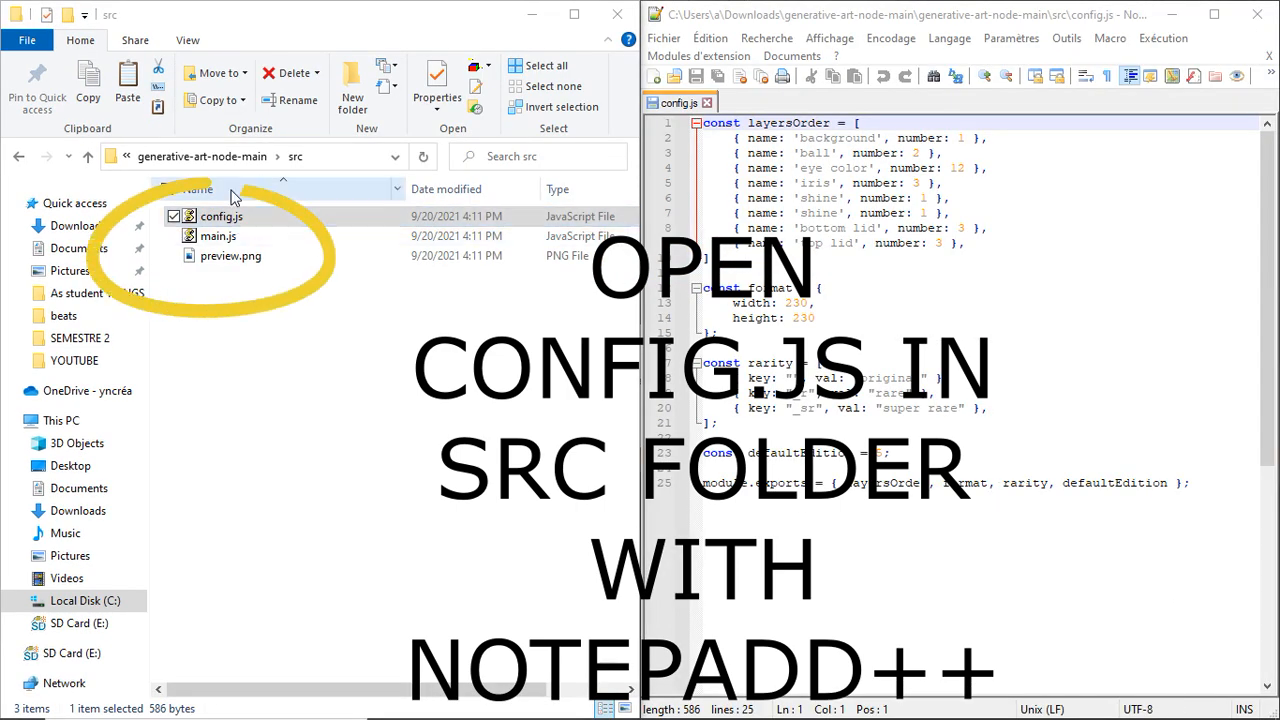
left_click(230, 157)
double_click(258, 236)
left_click(225, 247)
double_click(225, 247)
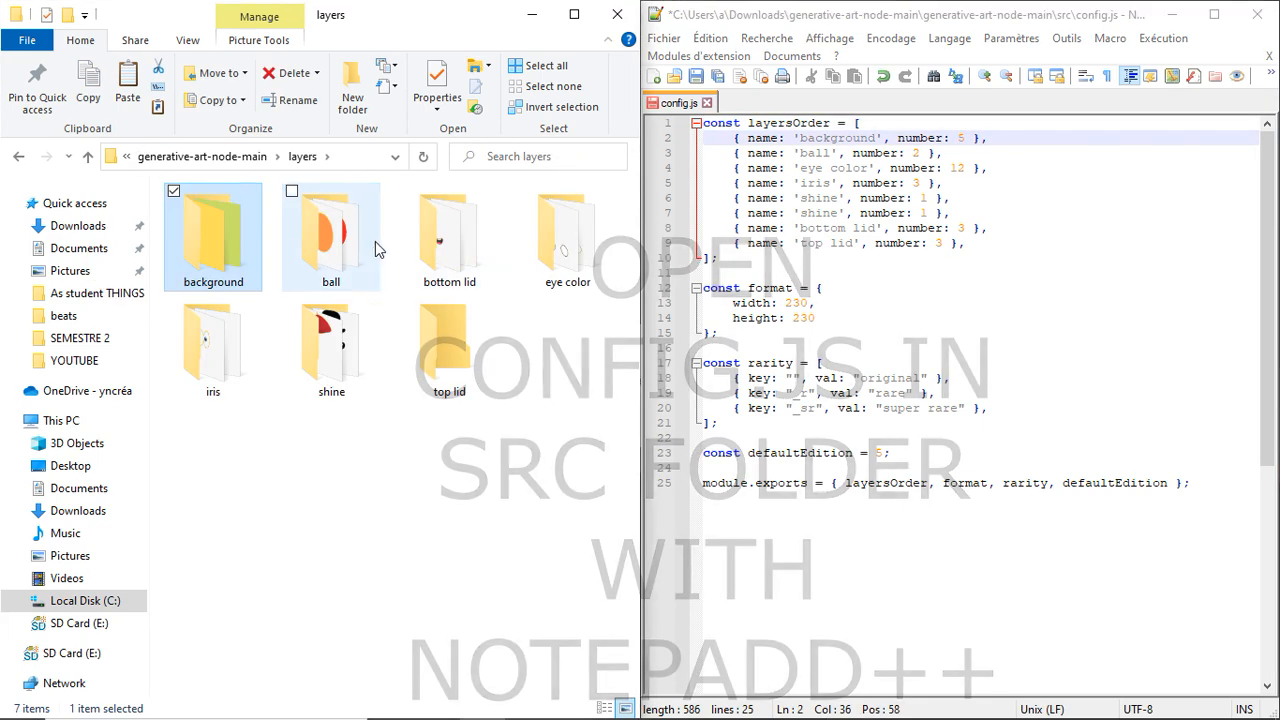
- Set the ball layer's number to 3 in config.js and save the file
double_click(375, 241)
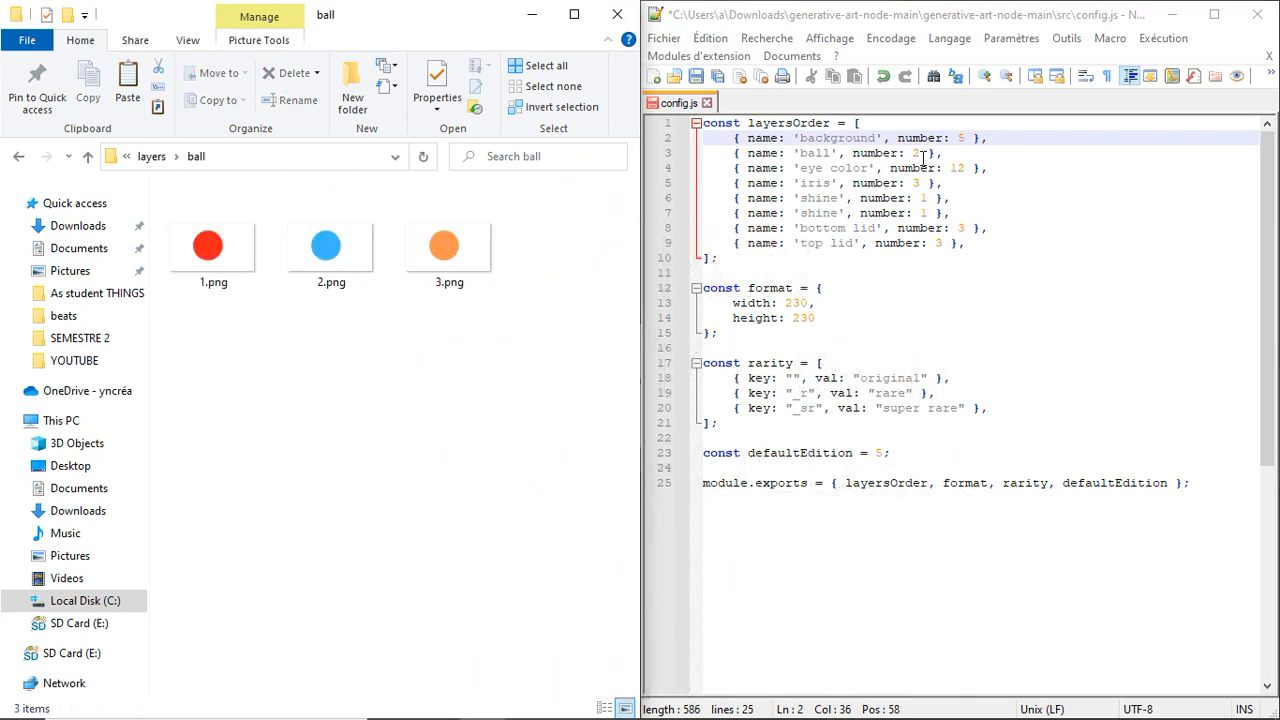
left_click(918, 152)
key("ctrl+s")
- Set the eye color layer's number to 2 in config.js
left_click(156, 160)
double_click(431, 266)
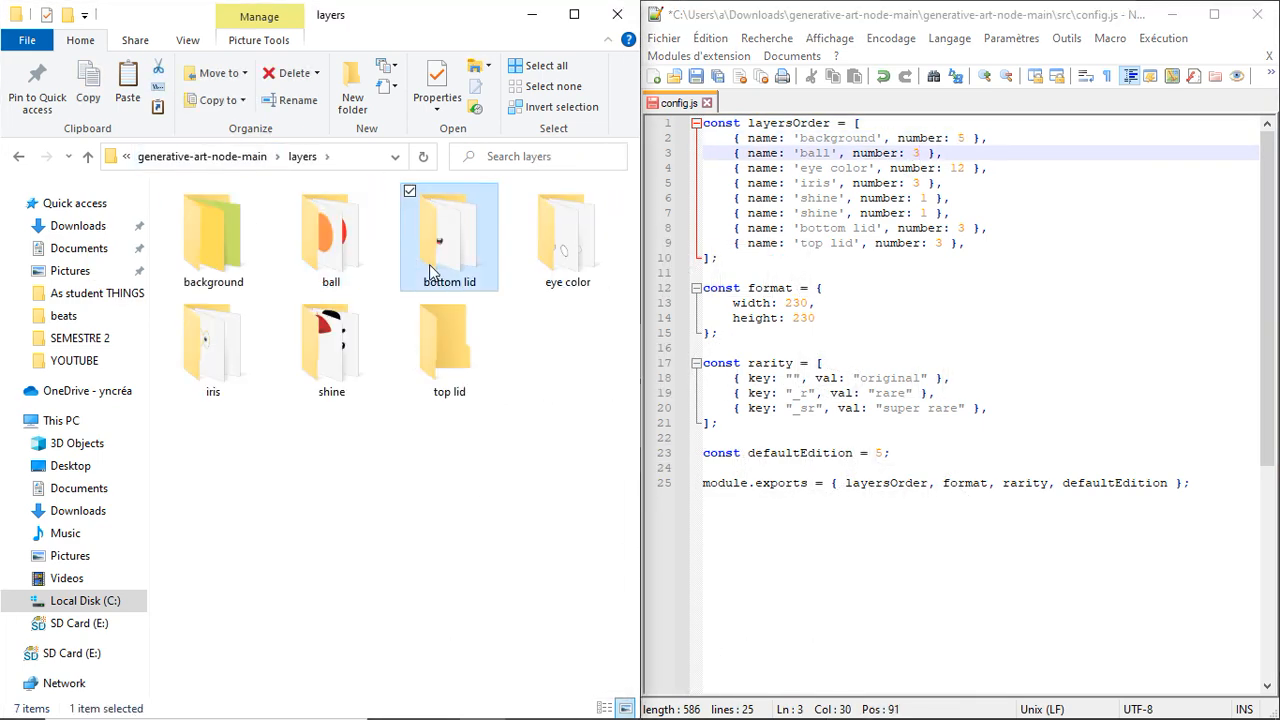
left_click(959, 169)
key("BackSpace")
left_click(154, 158)
double_click(556, 252)
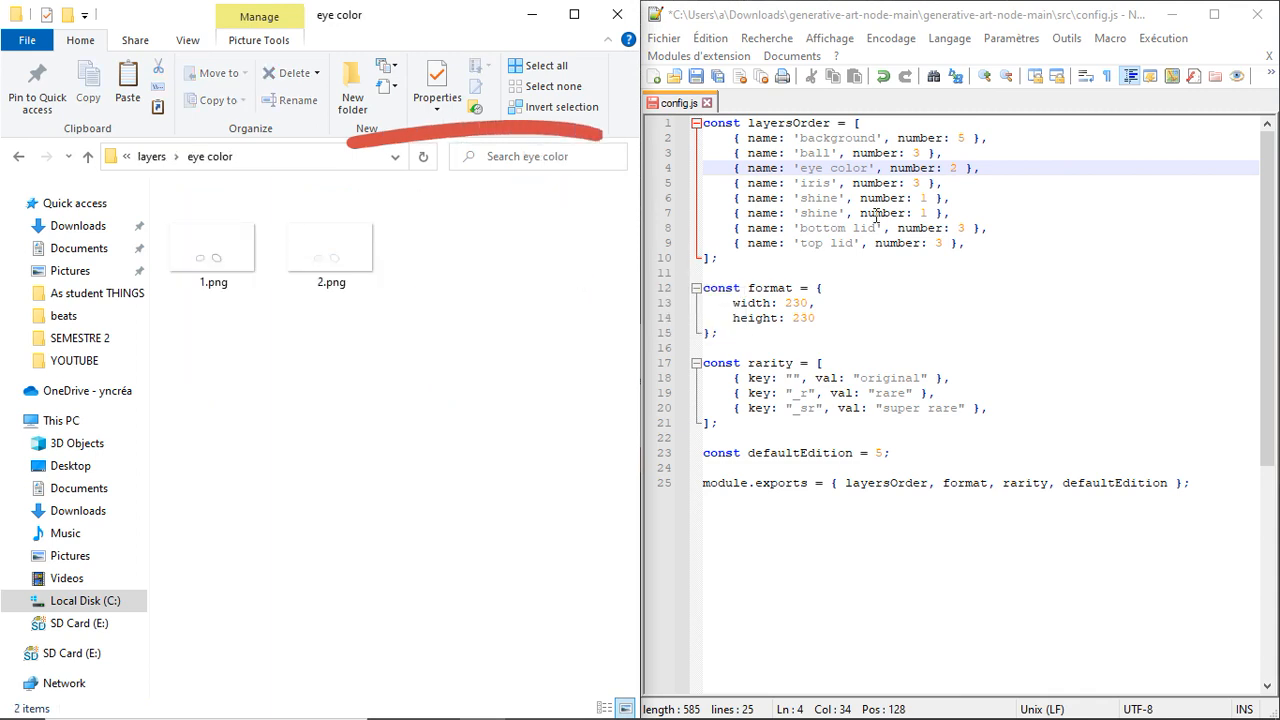
- Set the iris layer's number to 2 in config.js after checking the iris folder
left_click(925, 183)
left_click(152, 156)
double_click(331, 340)
left_click(932, 183)
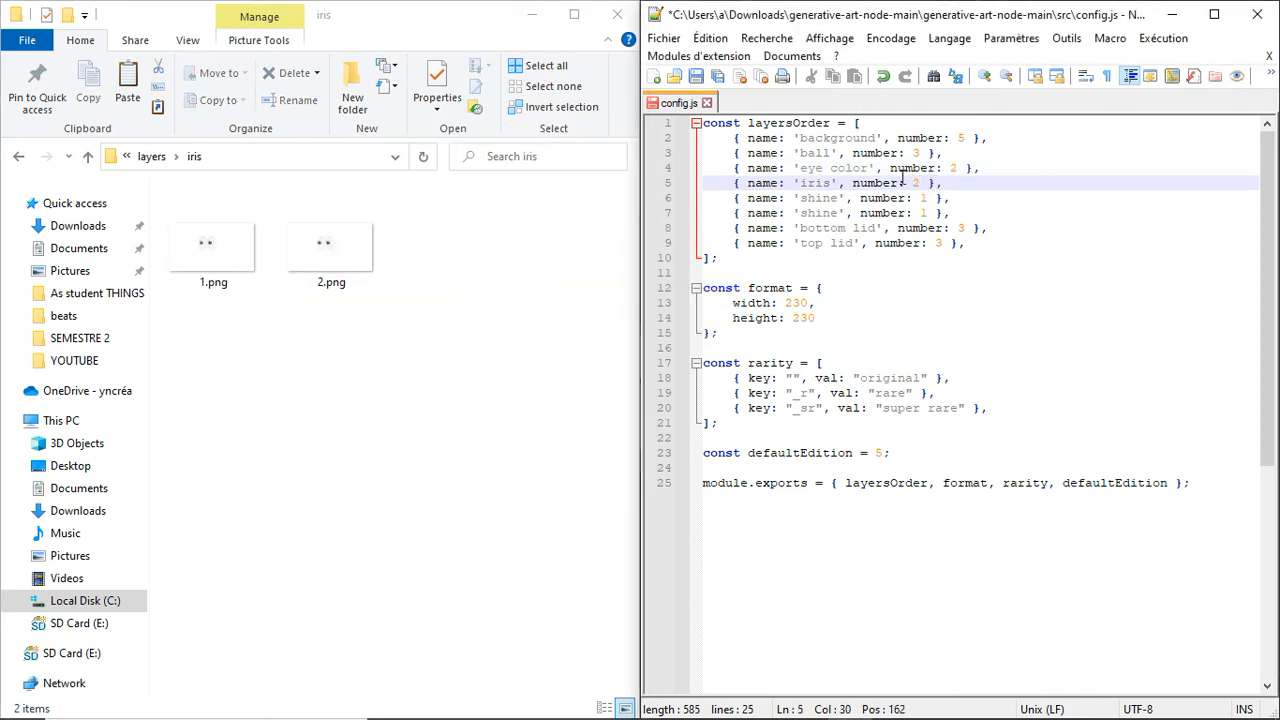
- Set the shine layer's number to 2 and delete the duplicate shine line from layersOrder
left_click(152, 156)
double_click(437, 343)
left_click(926, 198)
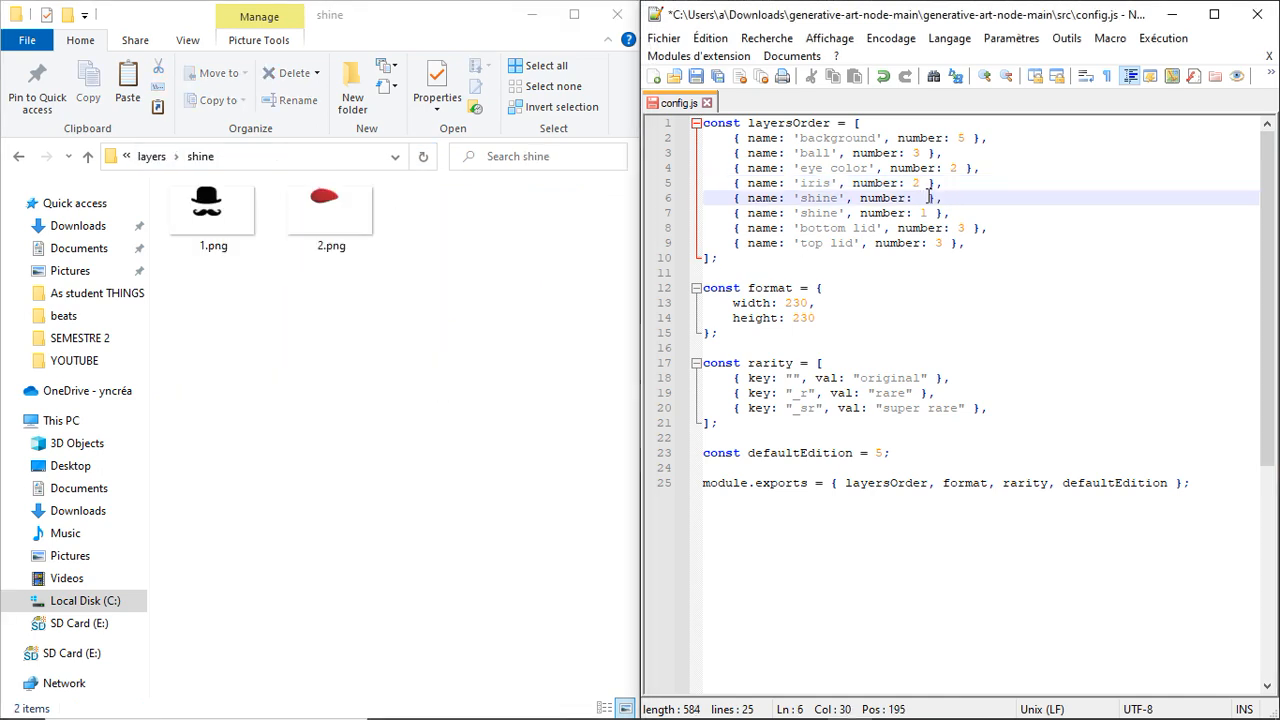
left_click(152, 156)
left_click_drag(950, 213, 711, 215)
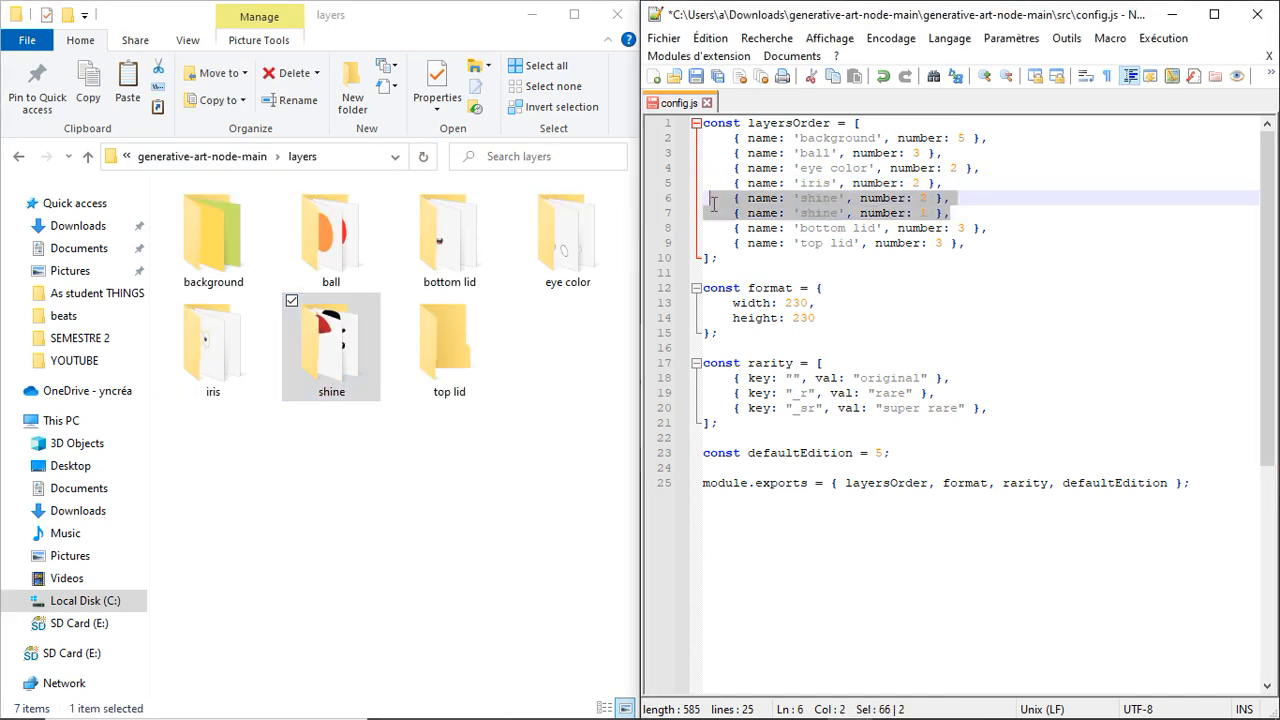
key("BackSpace")
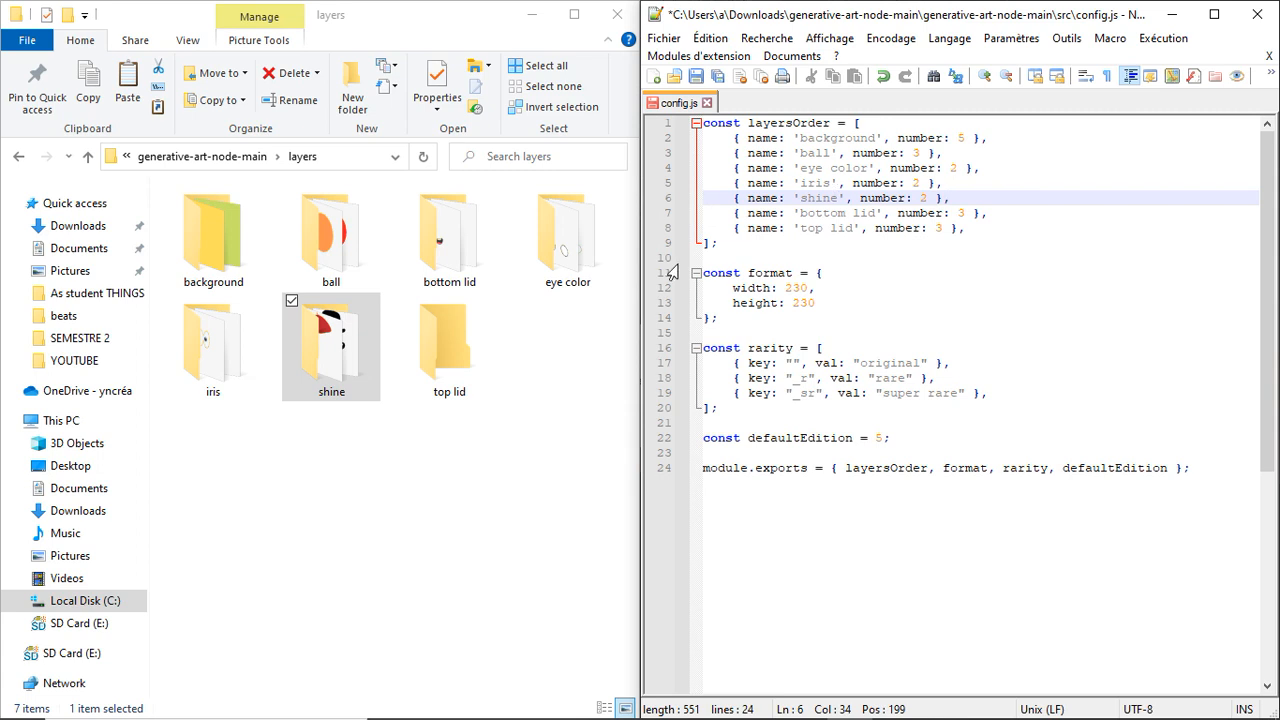
- Set the top lid layer's number to 0 and the bottom lid layer's number to 2
left_click(945, 232)
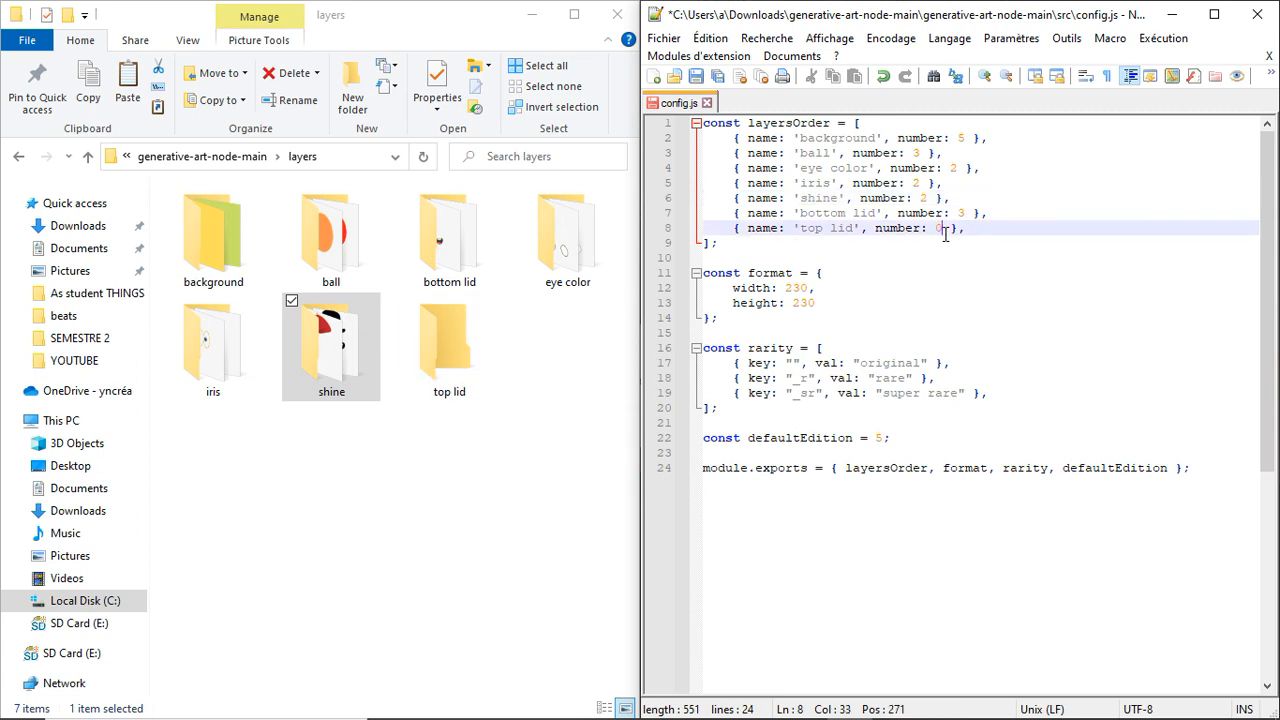
left_click(968, 215)
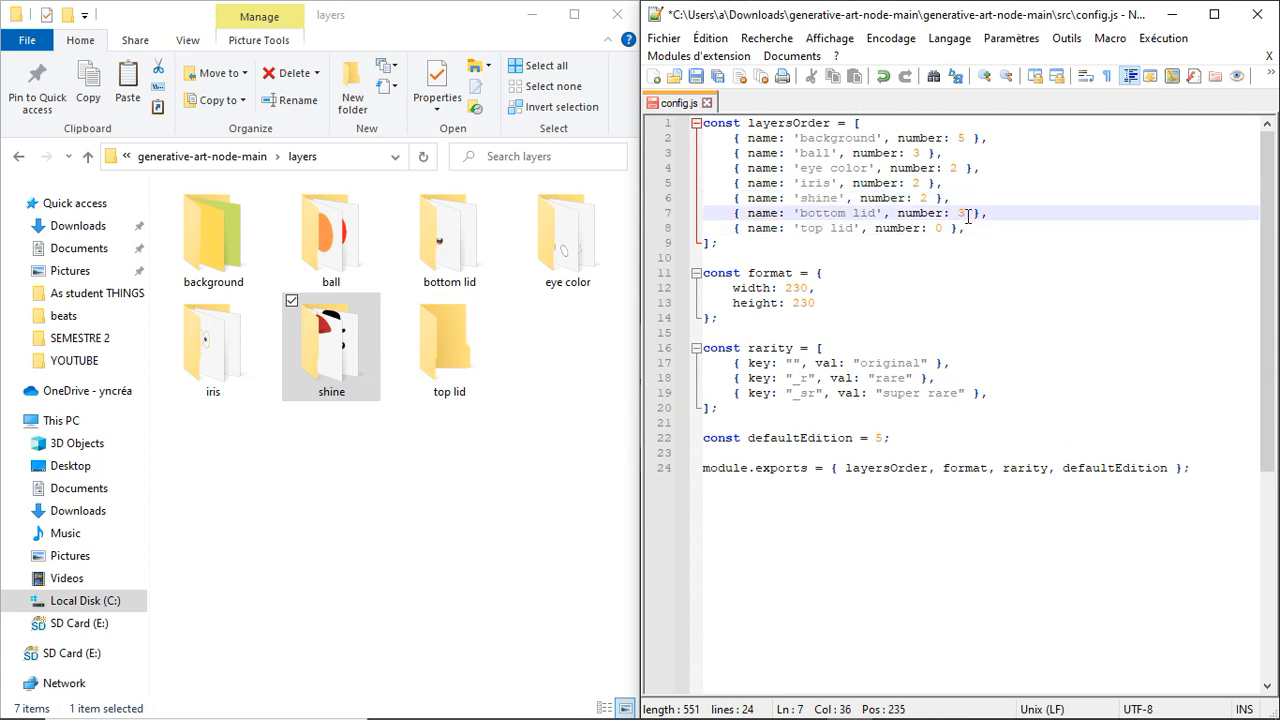
double_click(449, 240)
left_click(968, 217)
- Browse the iris and eye color layer folders to check their images
left_click(151, 156)
double_click(215, 345)
left_click(151, 156)
double_click(565, 245)
left_click(151, 156)
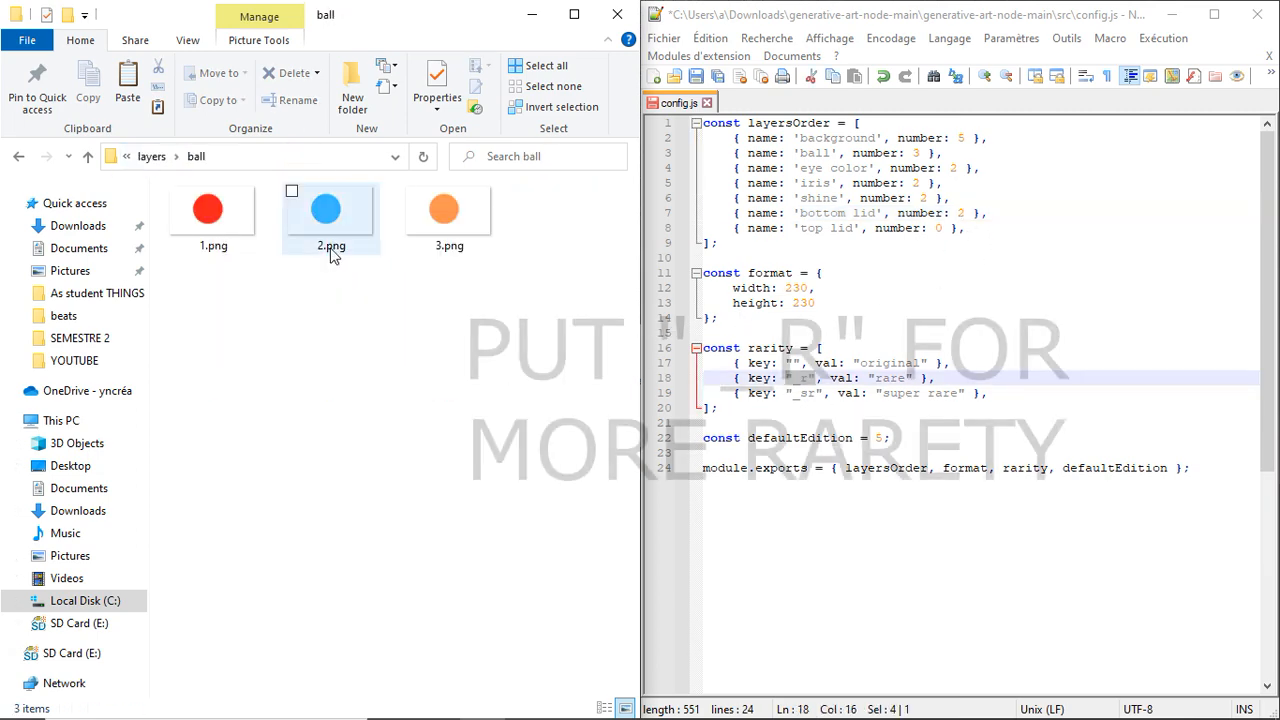
- Rename the second ball image to 2_r.png to mark it as rare
right_click(326, 215)
left_click(163, 677)
type("_r")
key("Return")
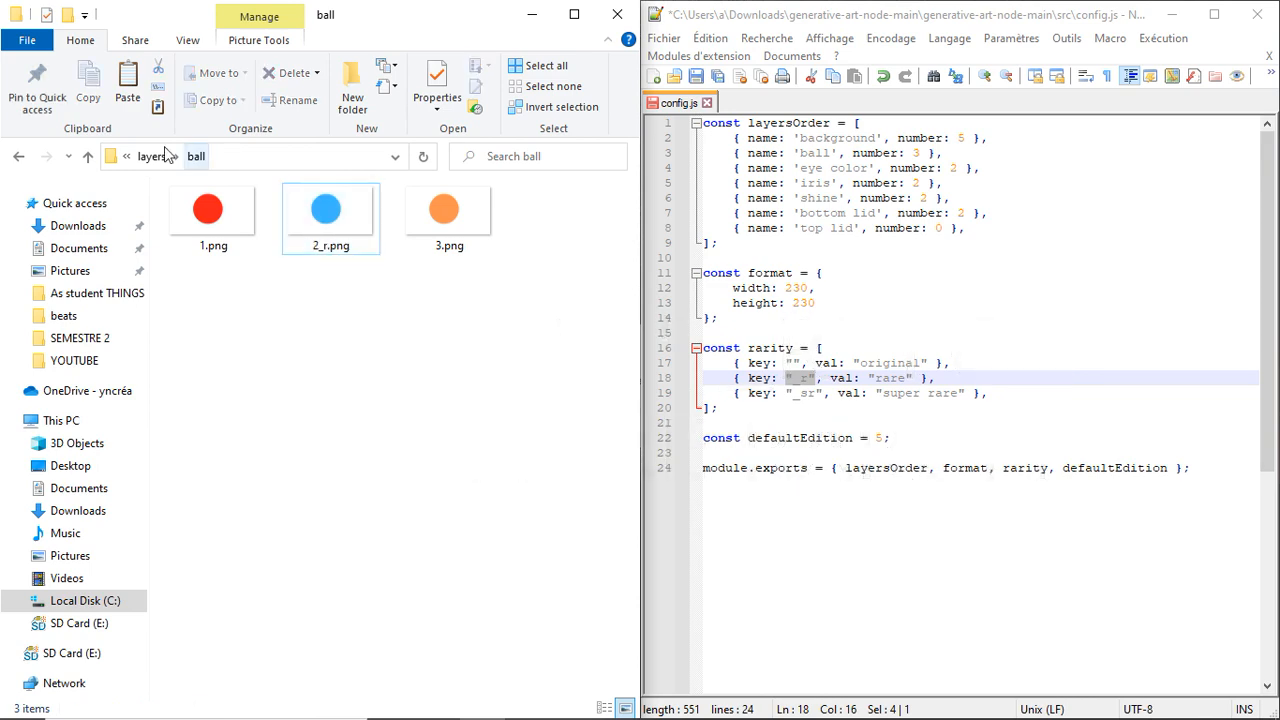
- Set the format width and height to 500 in config.js
left_click(160, 156)
left_click(810, 288)
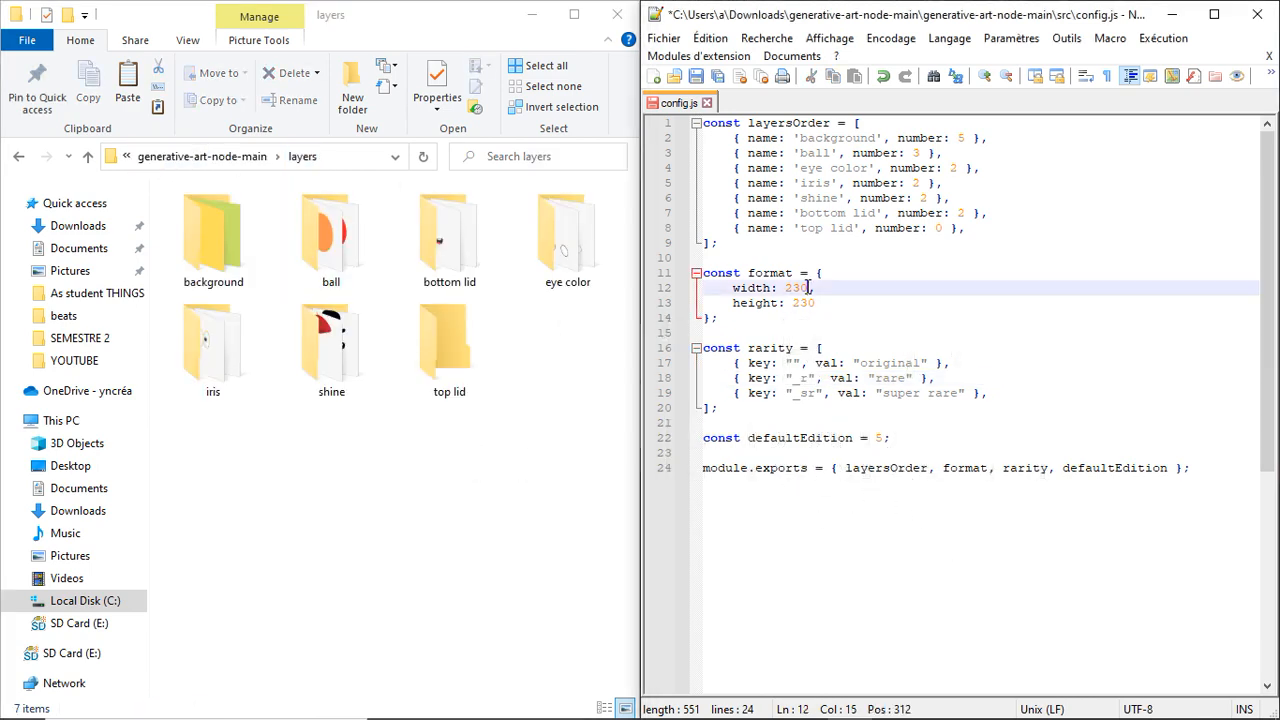
- Open the Node.js command prompt and position its window
key("super")
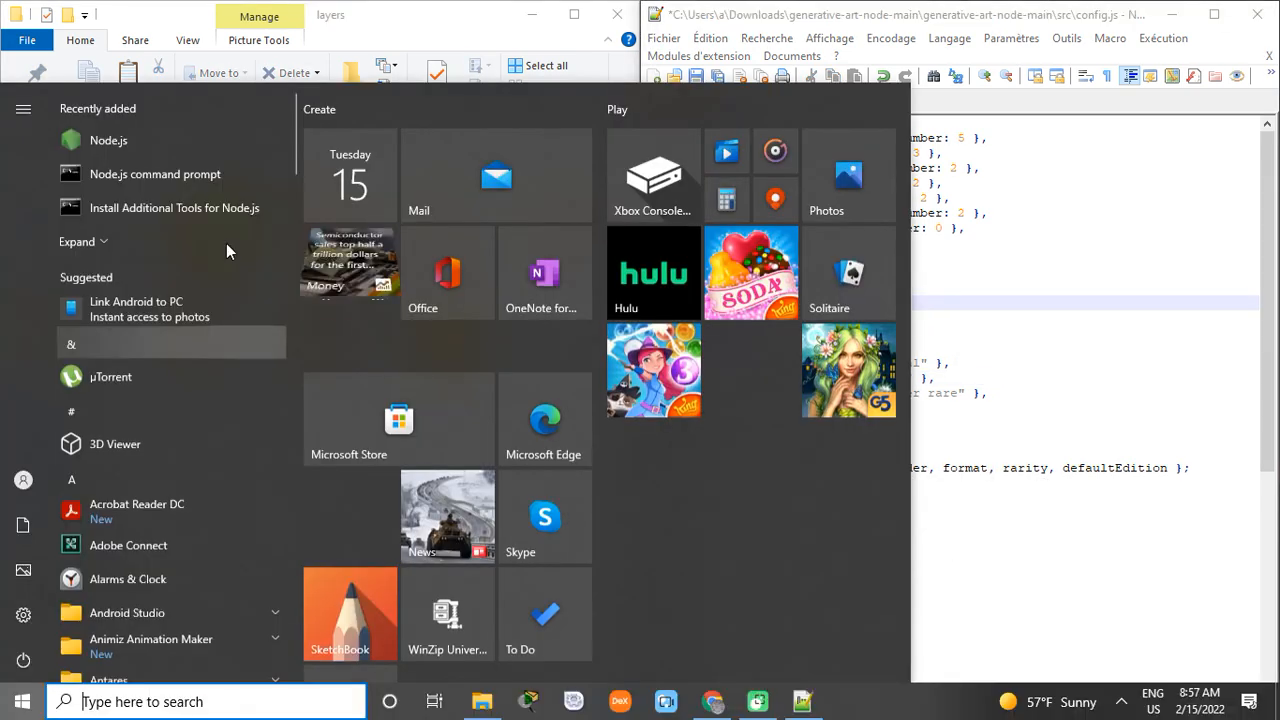
left_click(181, 173)
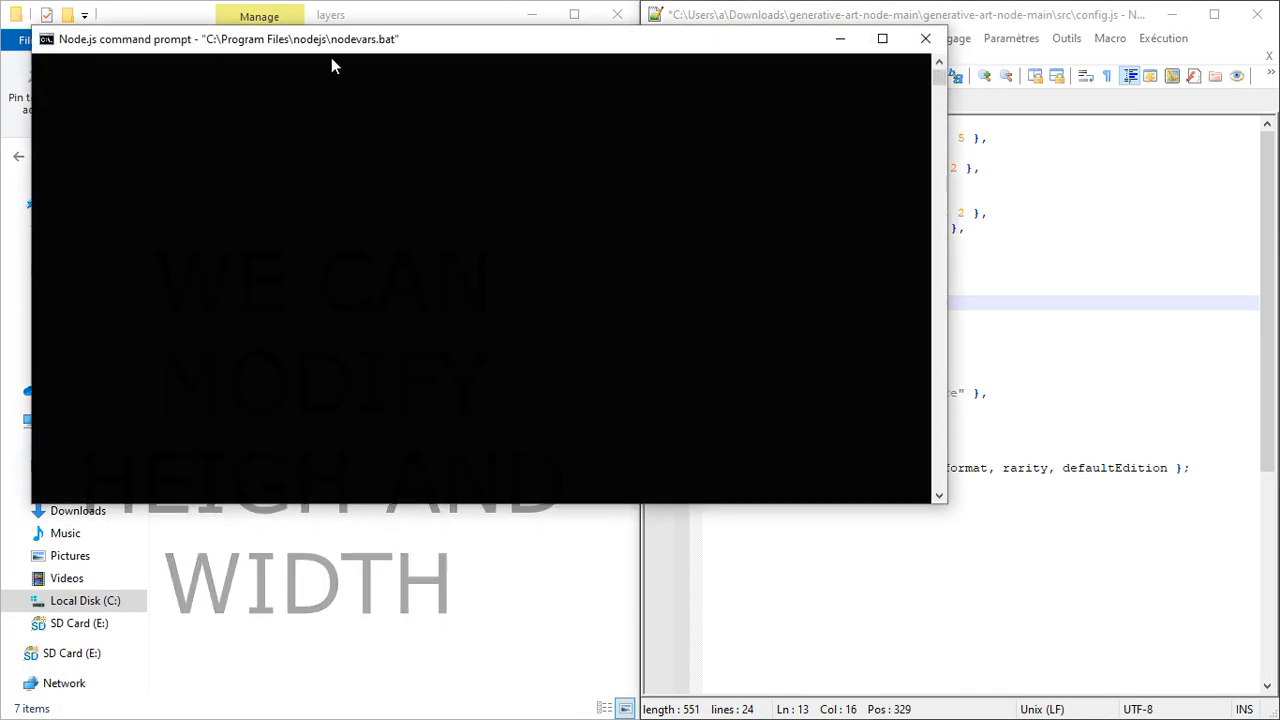
left_click_drag(338, 42, 708, 208)
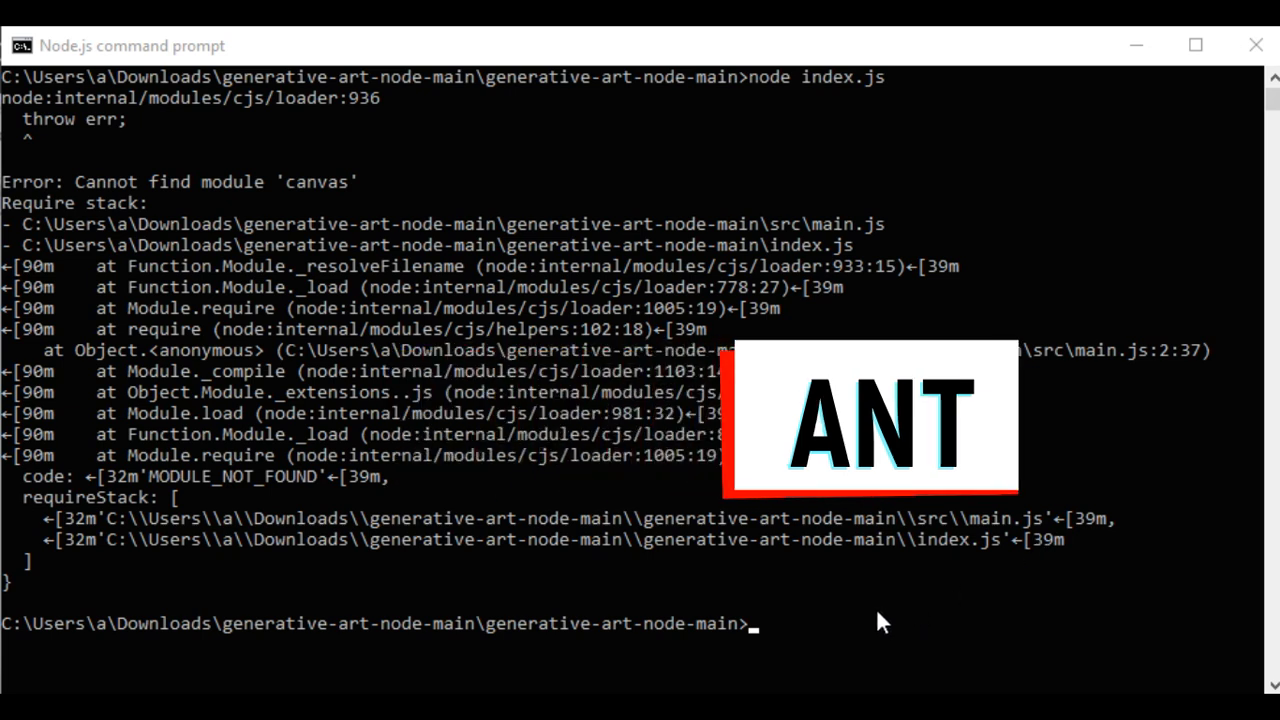
- Run npm install in the project folder to install the missing modules
left_click(840, 618)
key("Escape")
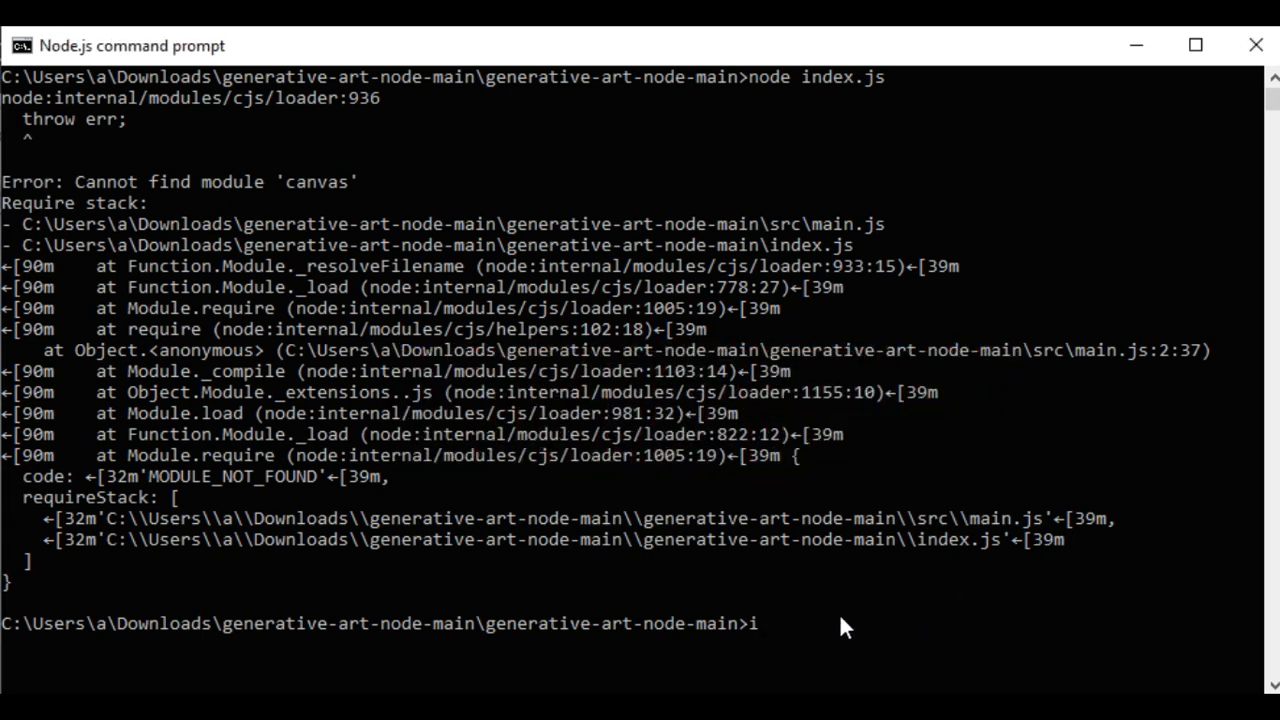
type("npm install")
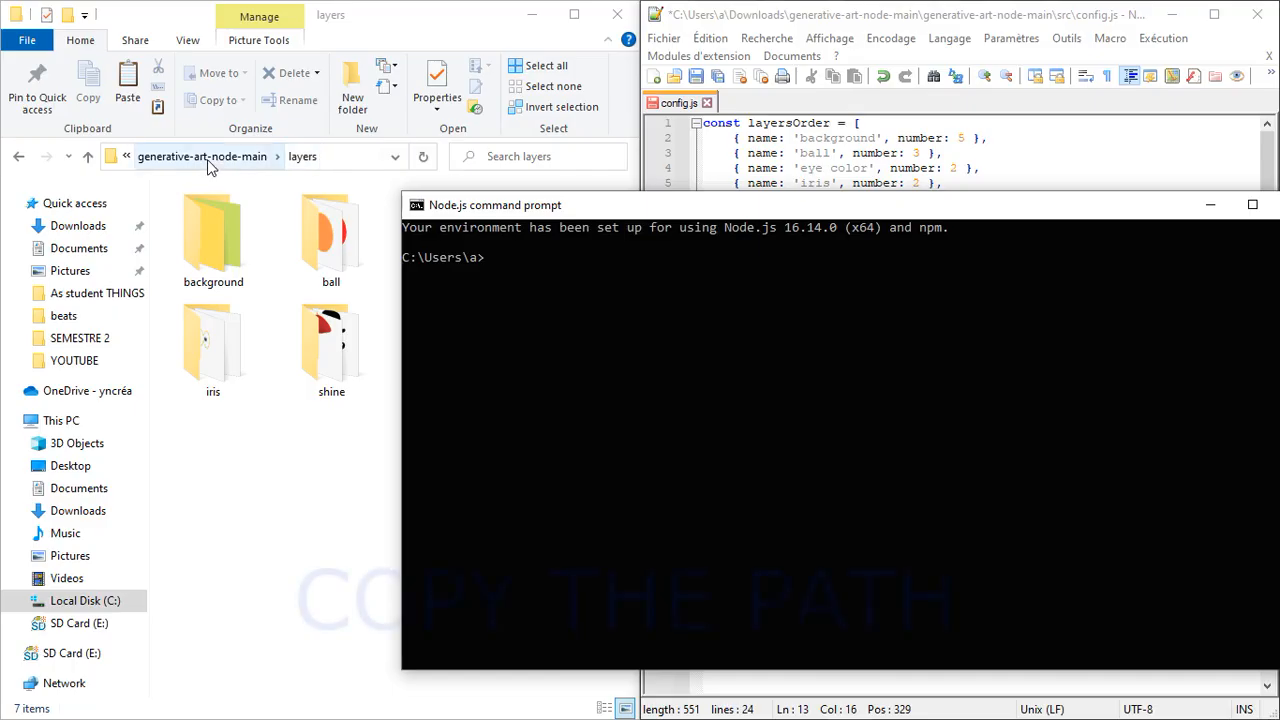
- Copy the generative-art-node-main folder path and change the command prompt's directory to it
left_click(208, 157)
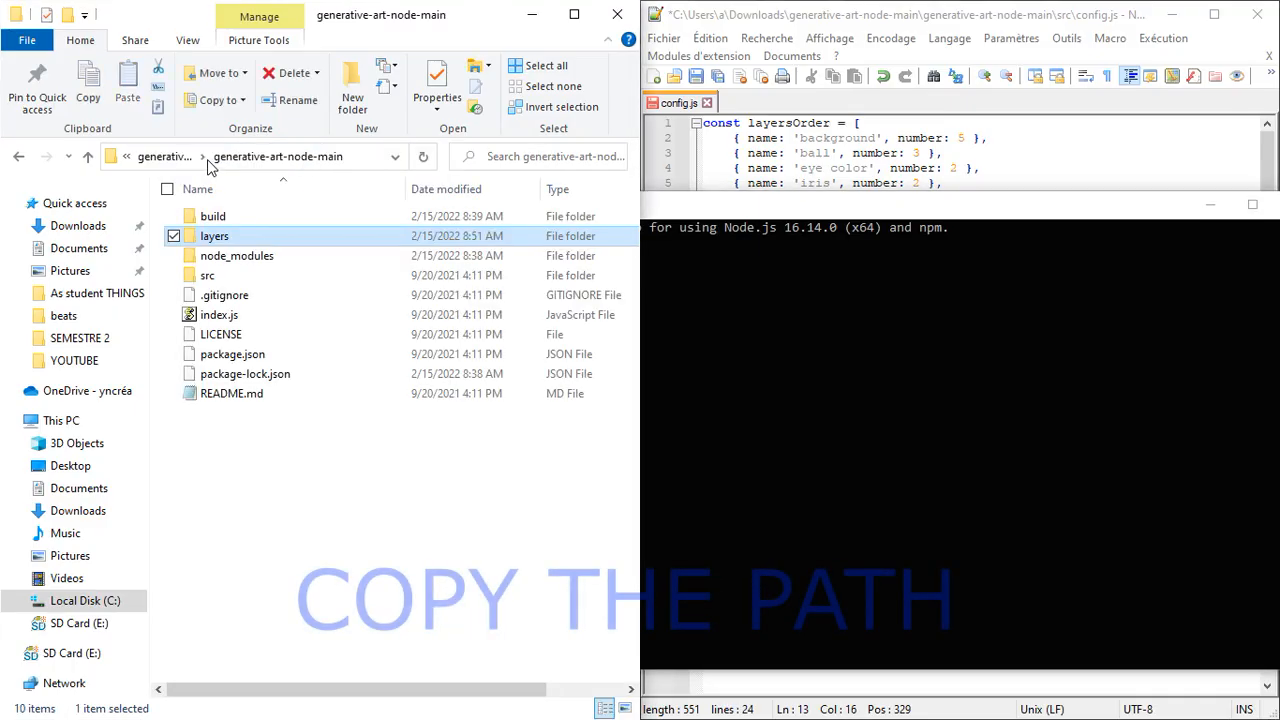
left_click(378, 157)
right_click(378, 157)
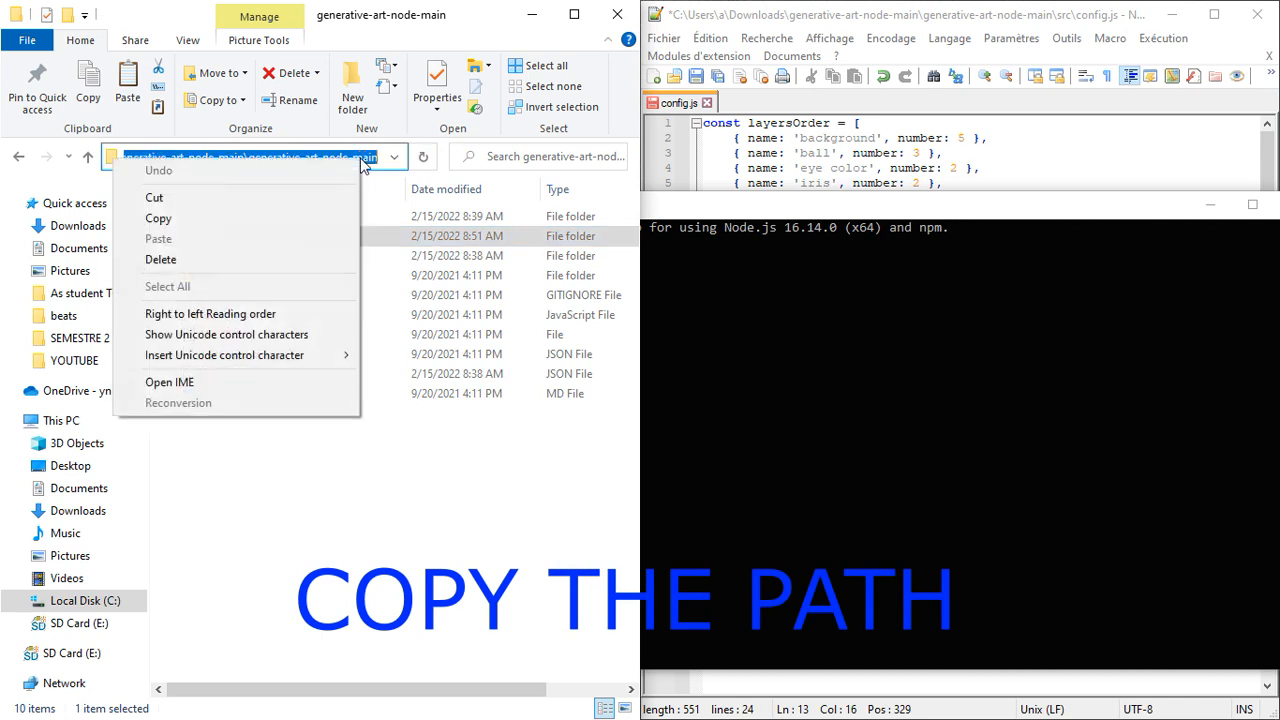
left_click(240, 219)
left_click(712, 262)
type("cd")
key("ctrl+v")
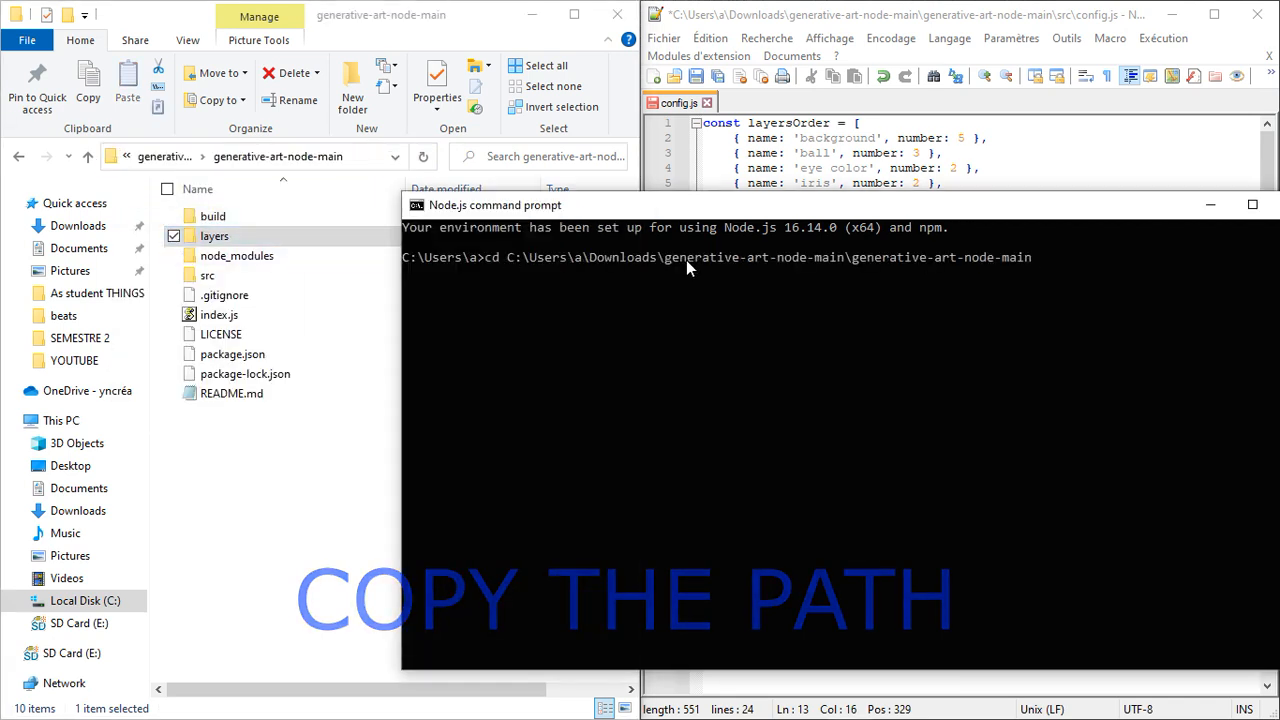
key("Return")
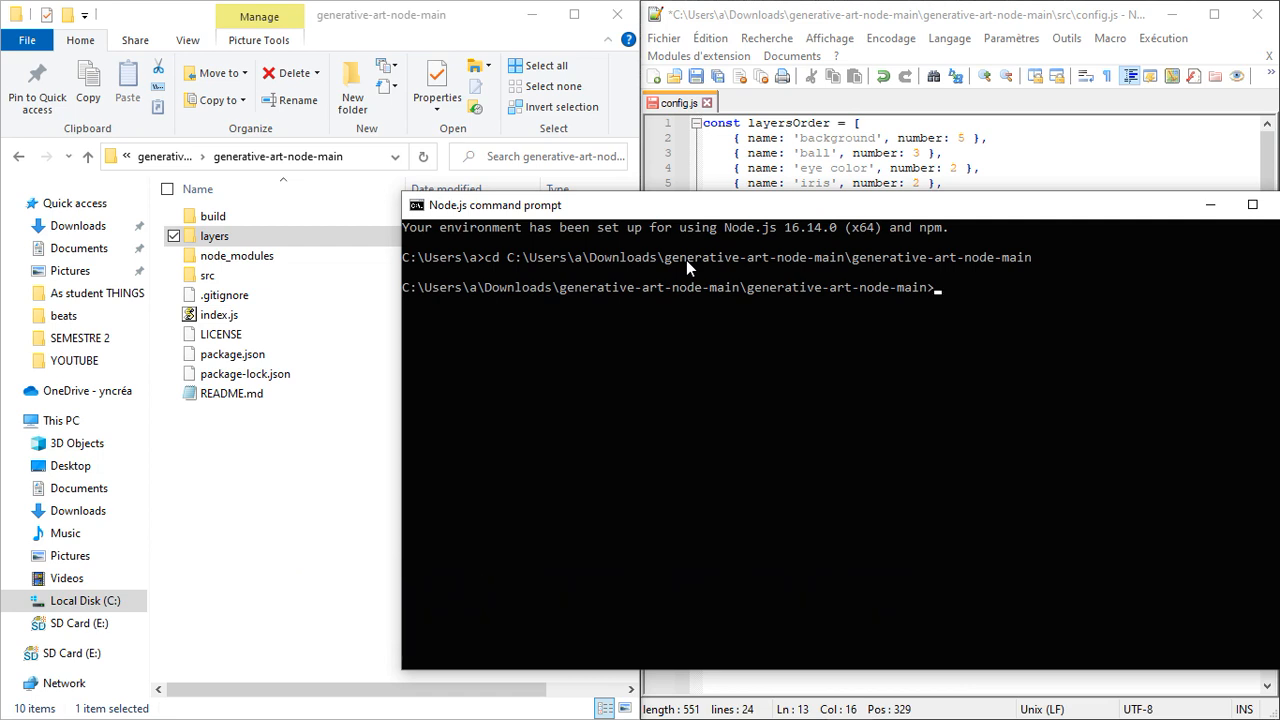
- Run node index.js to generate the NFT images
key("Up")
key("BackSpace")
key("BackSpace")
key("BackSpace")
key("BackSpace")
key("BackSpace")
key("BackSpace")
key("BackSpace")
key("BackSpace")
key("BackSpace")
key("BackSpace")
key("BackSpace")
key("BackSpace")
key("BackSpace")
key("BackSpace")
key("BackSpace")
key("BackSpace")
type(".js")
key("Return")
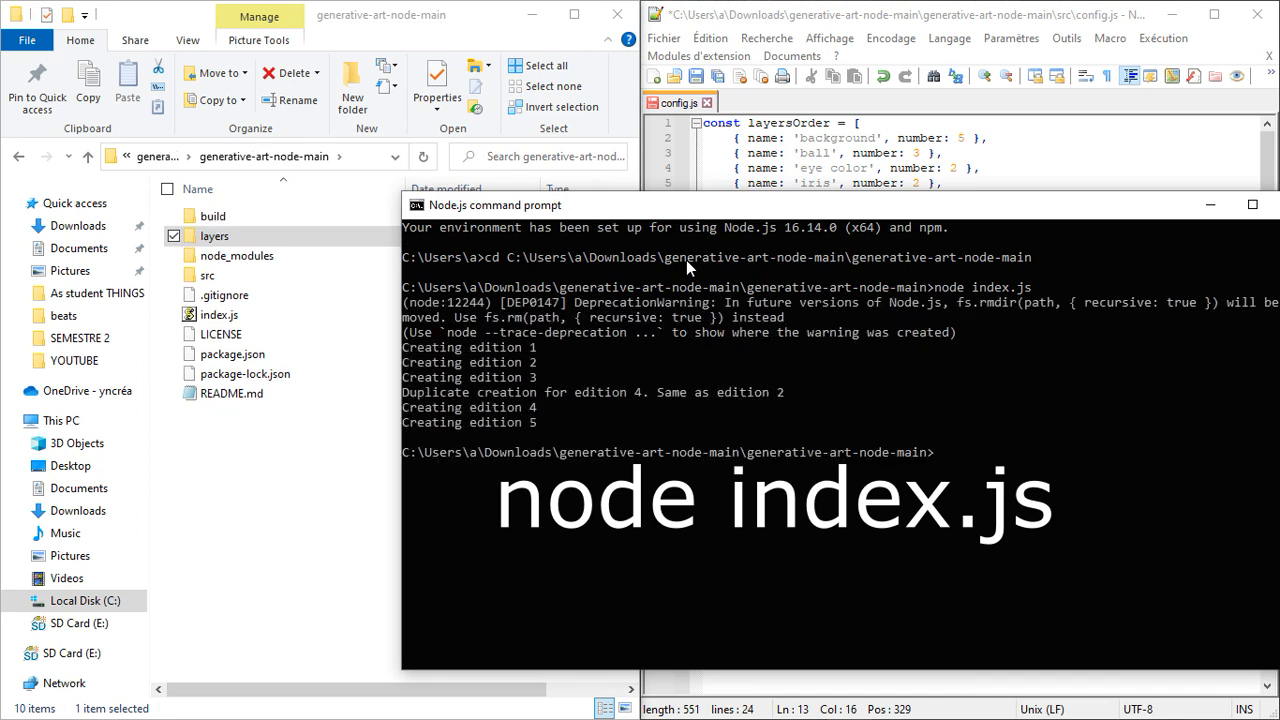
- Open the build folder and inspect the generated images, including 4.png in the photo viewer
double_click(258, 219)
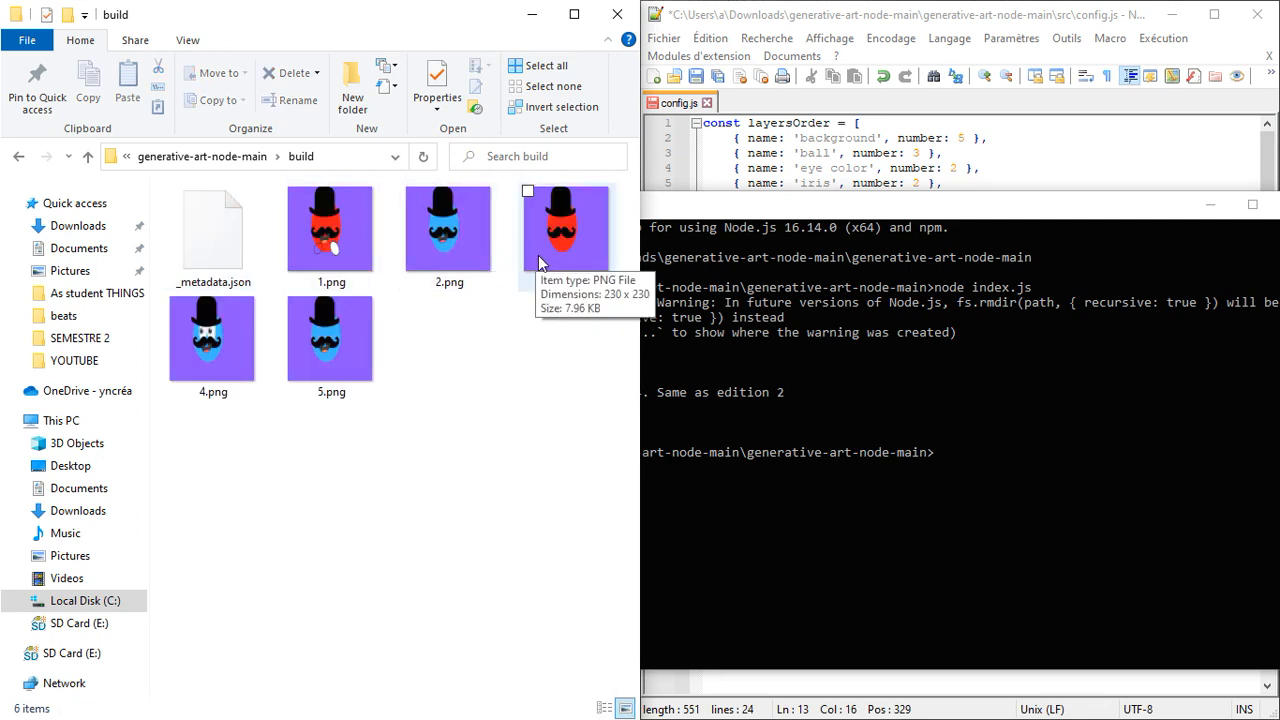
left_click(252, 350)
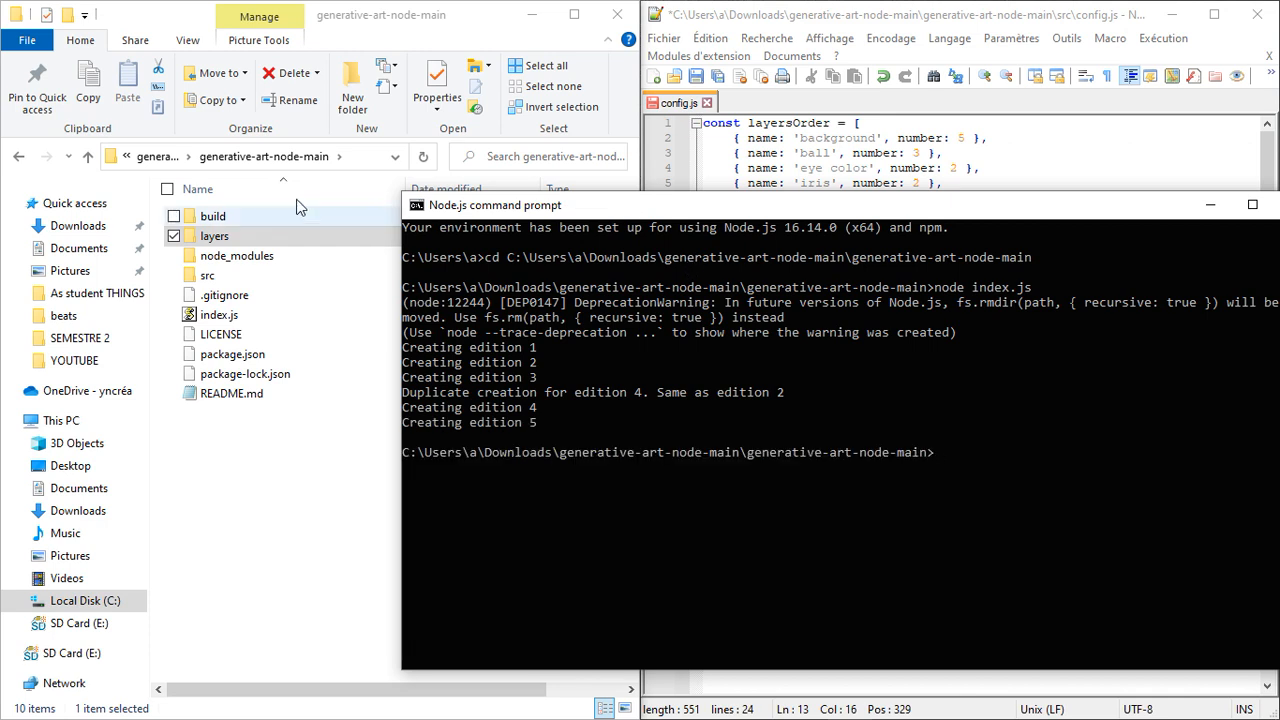
left_click(258, 219)
double_click(258, 219)
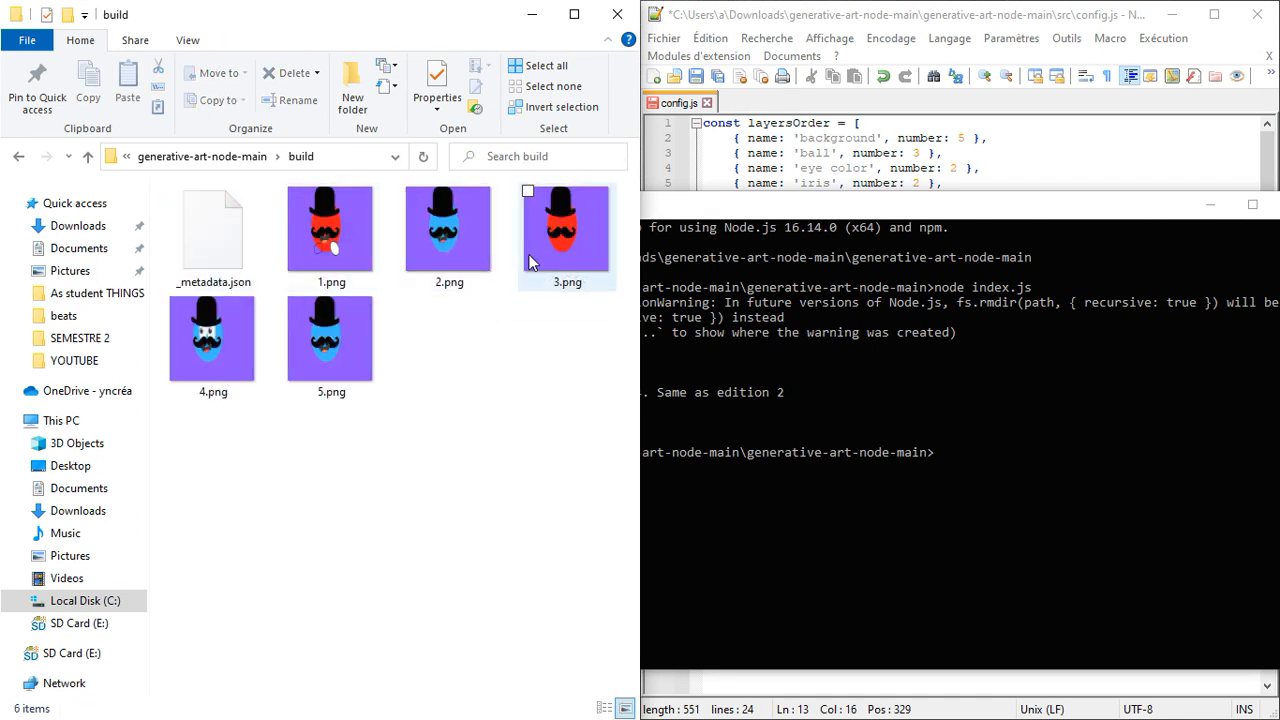
double_click(253, 349)
scroll(768, 337, "down", 3)
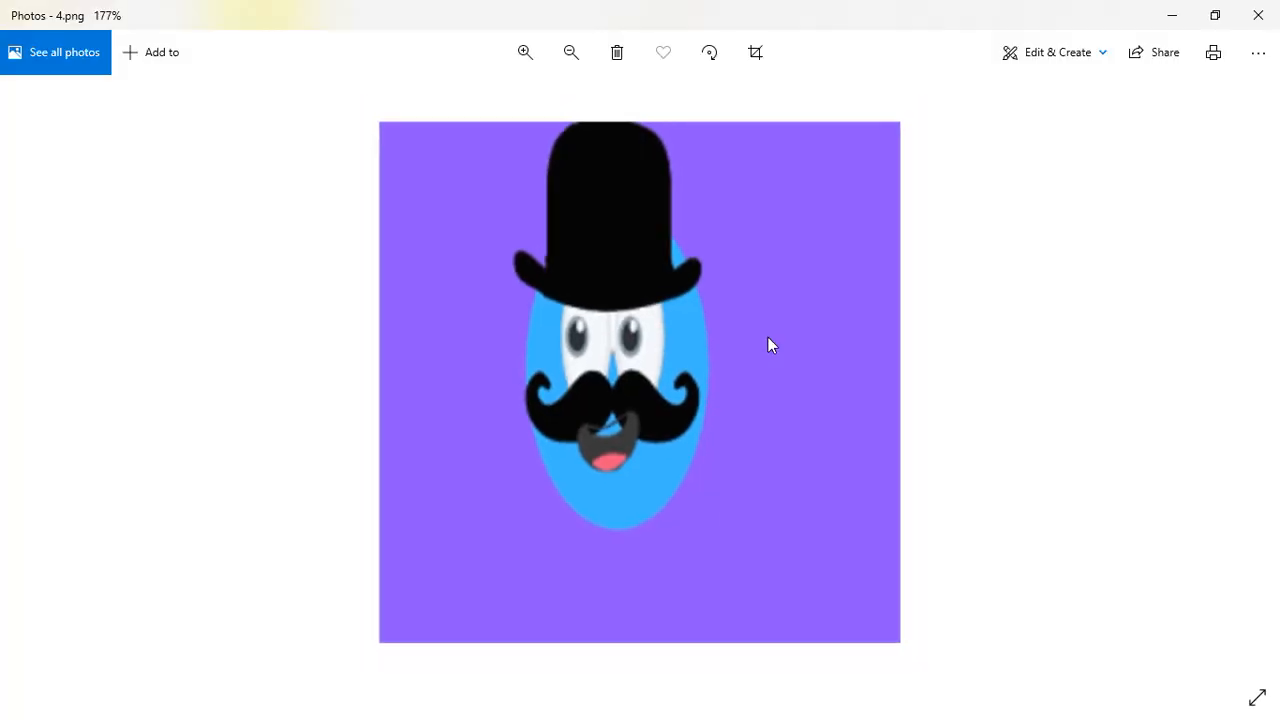
left_click(1270, 12)
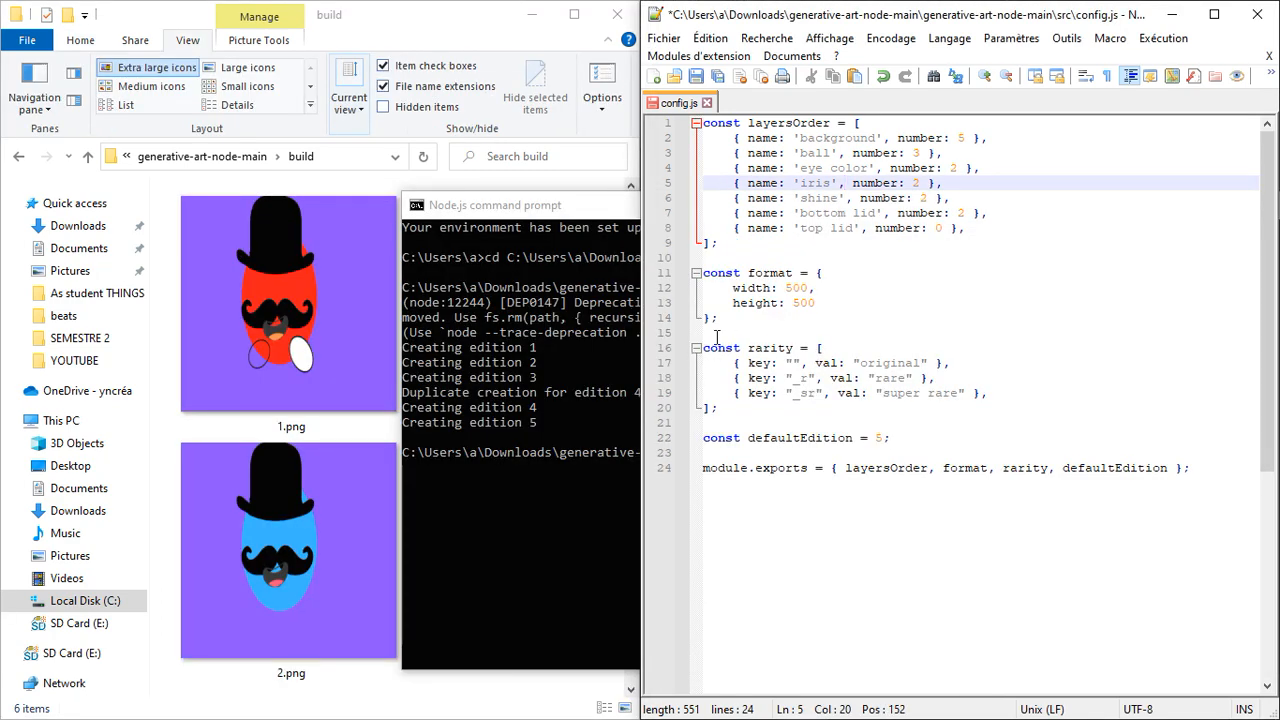
scroll(350, 383, "down", 5)
double_click(343, 428)
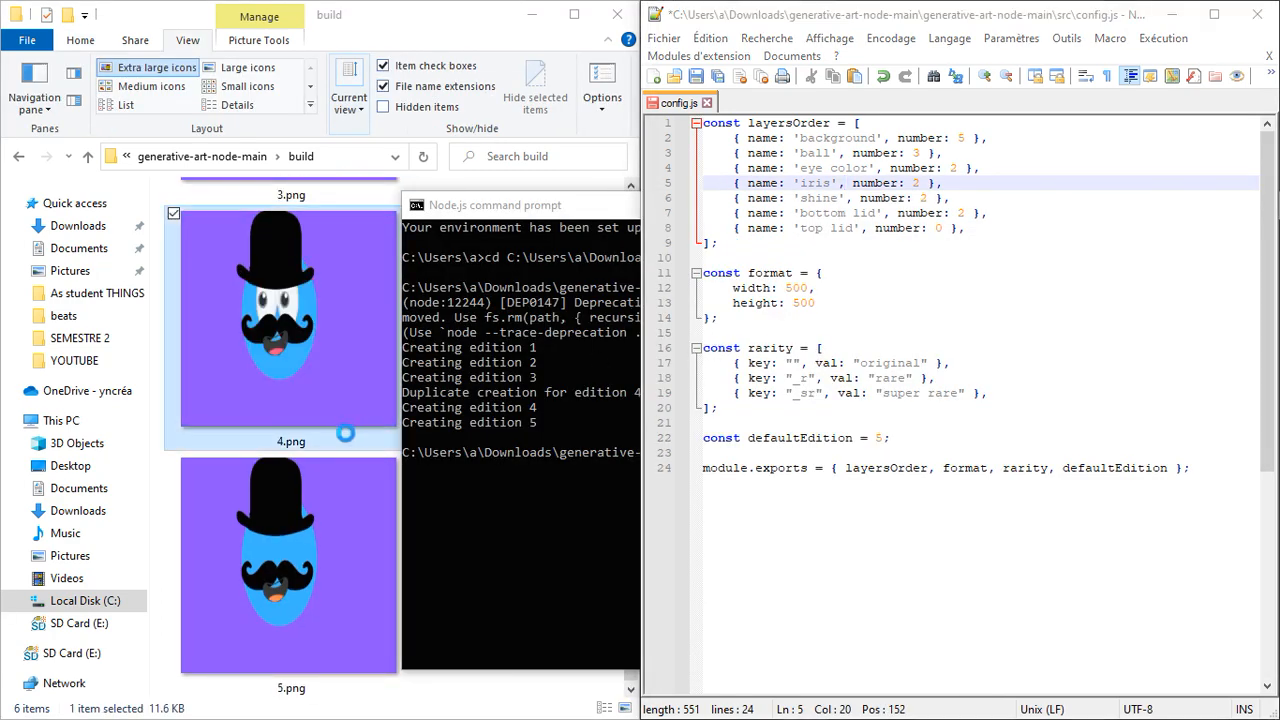
left_click(520, 183)
scroll(521, 298, "up", 6)
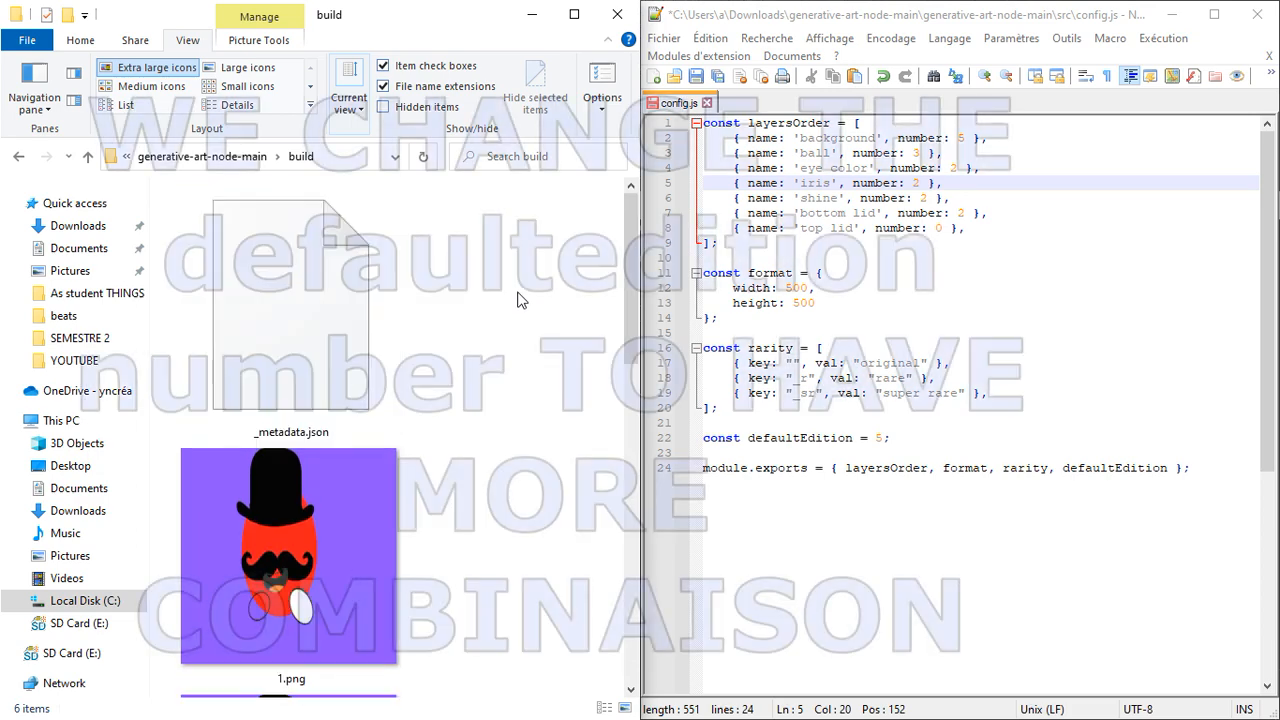
- Set defaultEdition to 10 in config.js and save the file
left_click(881, 438)
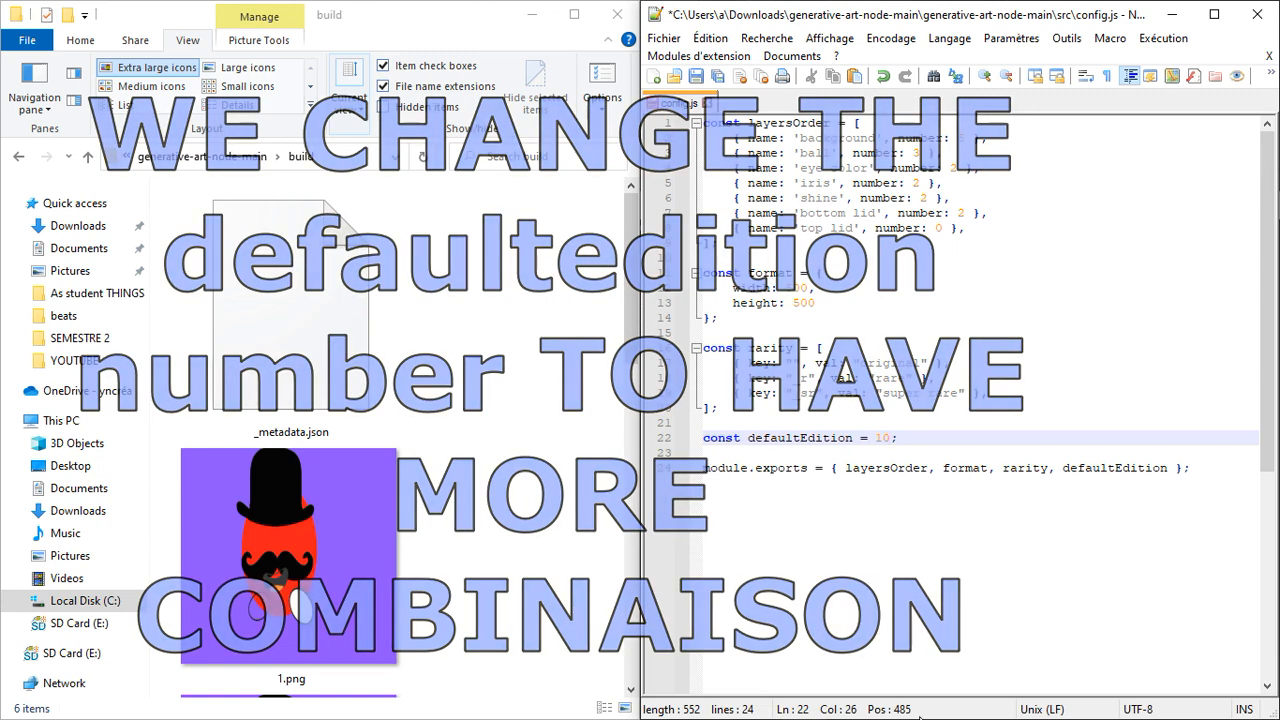
key("ctrl+s")
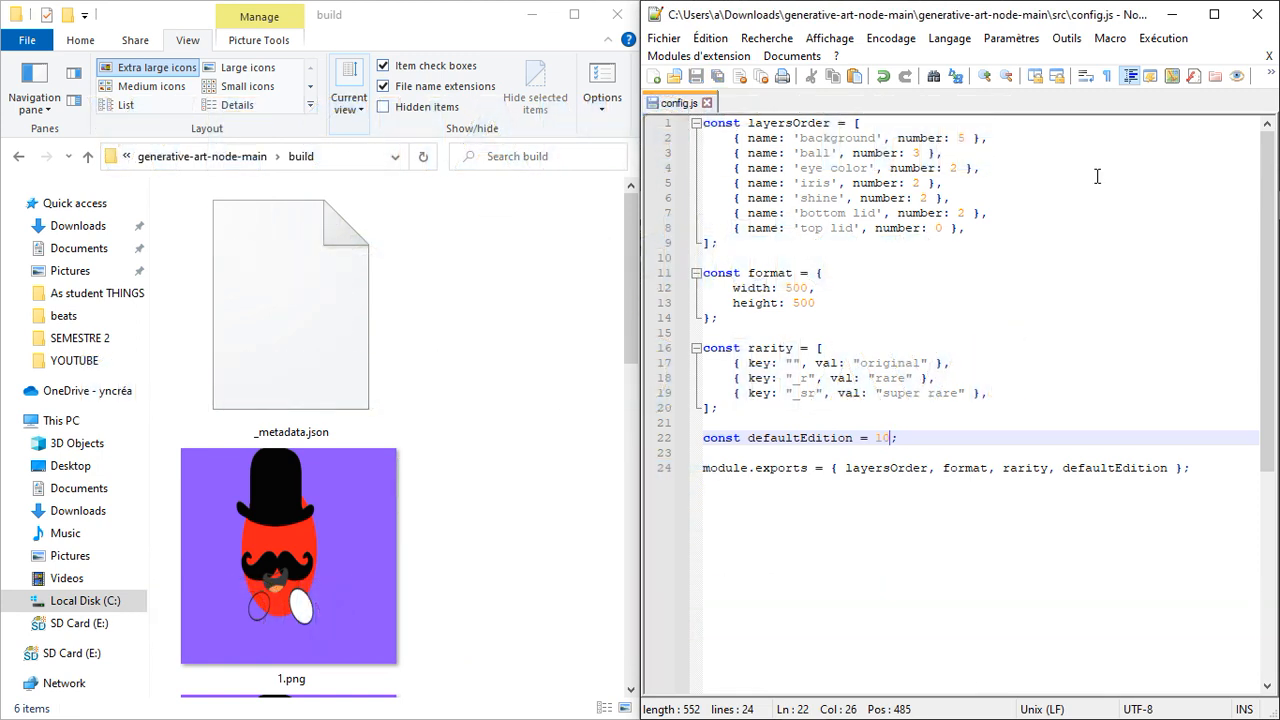
- Switch back to the command prompt and rerun node index.js
left_click(555, 343)
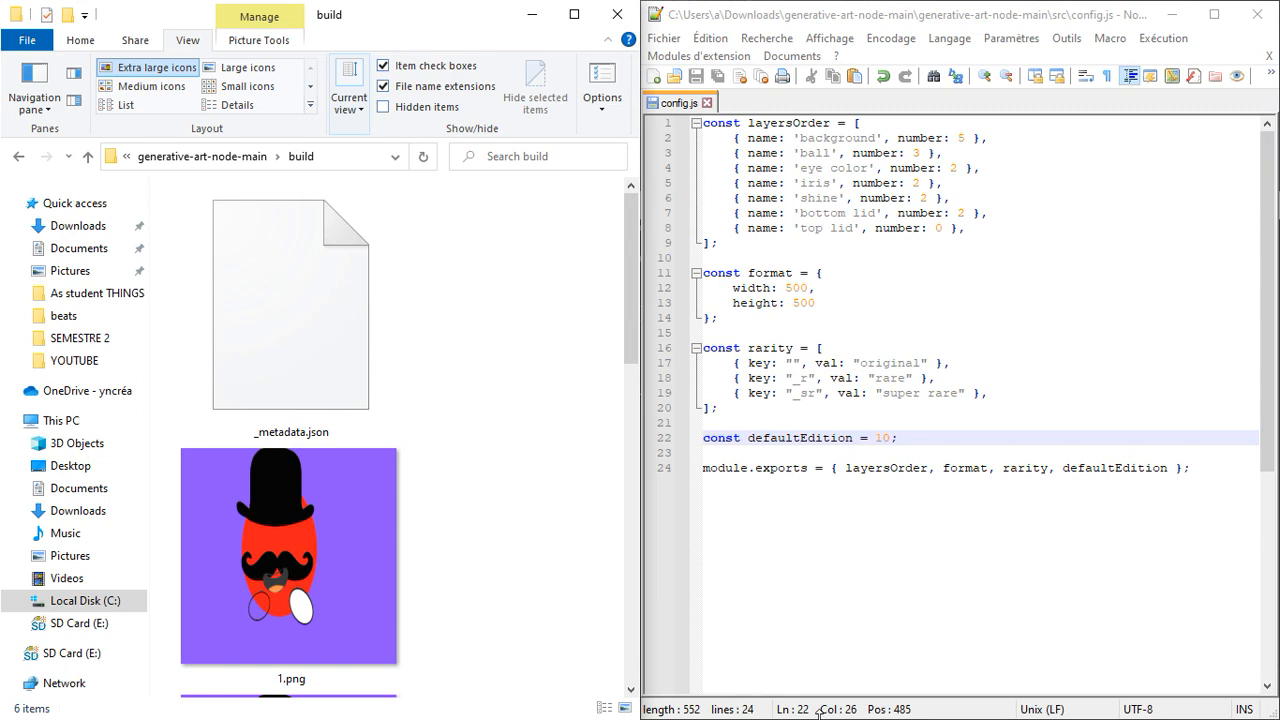
left_click(1172, 14)
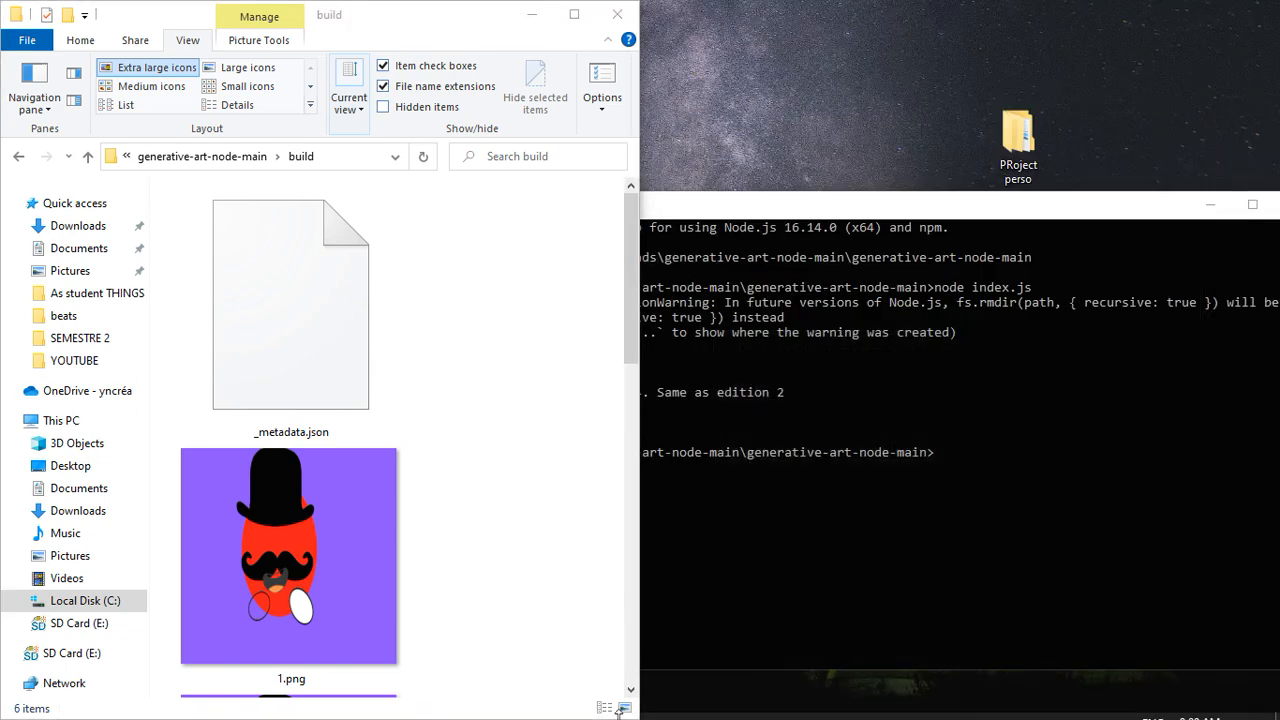
left_click(849, 702)
left_click(962, 454)
key("Escape")
key("Up")
key("Return")
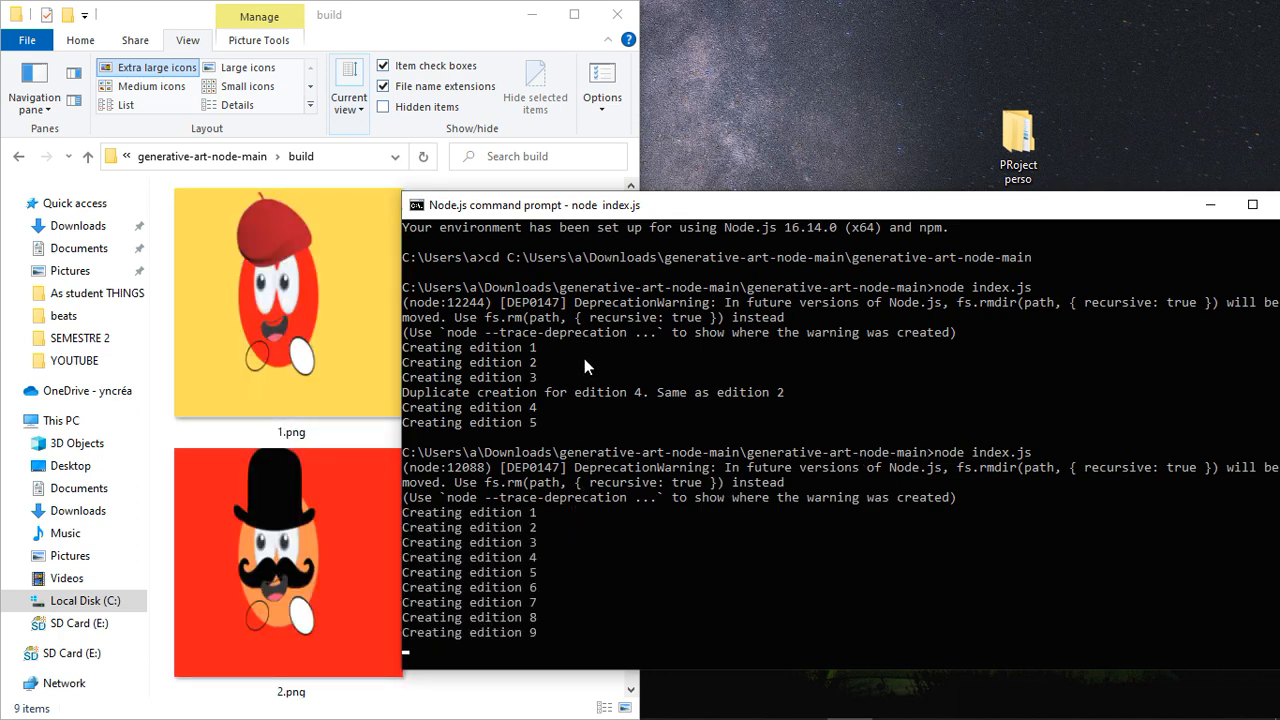
- Maximize the build folder and browse the ten newly generated images
left_click(574, 14)
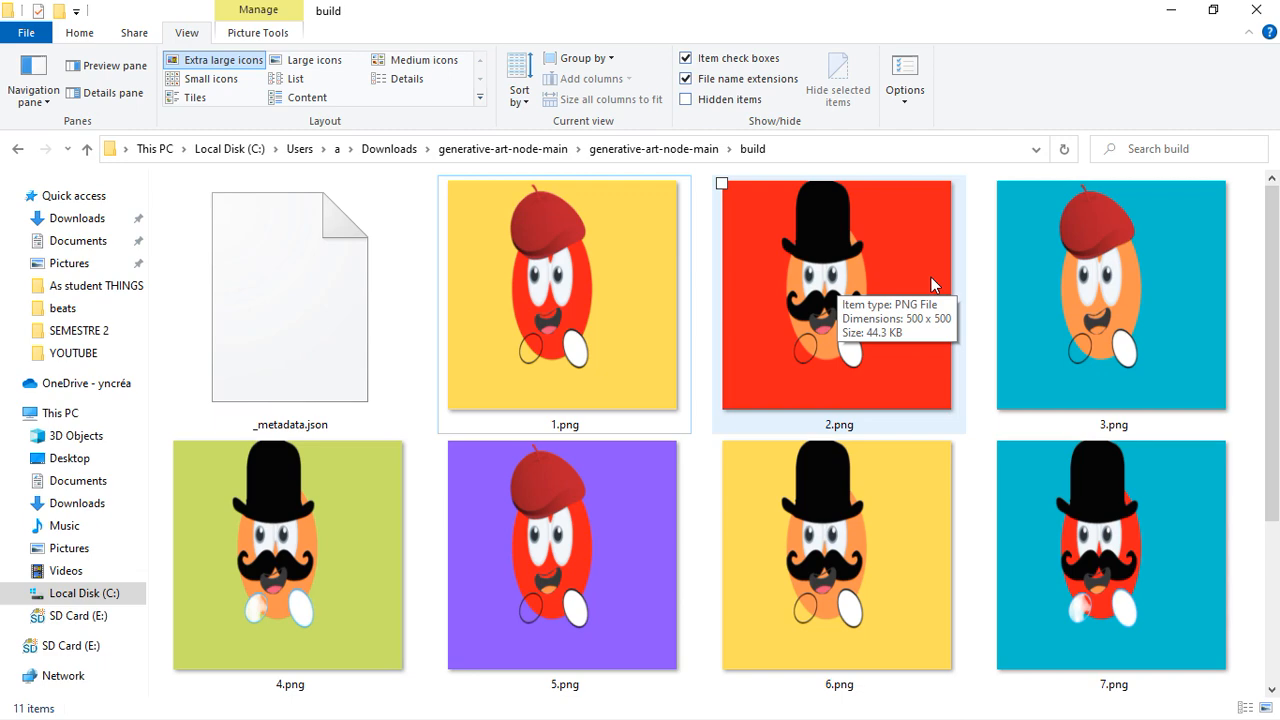
scroll(932, 277, "down", 2)
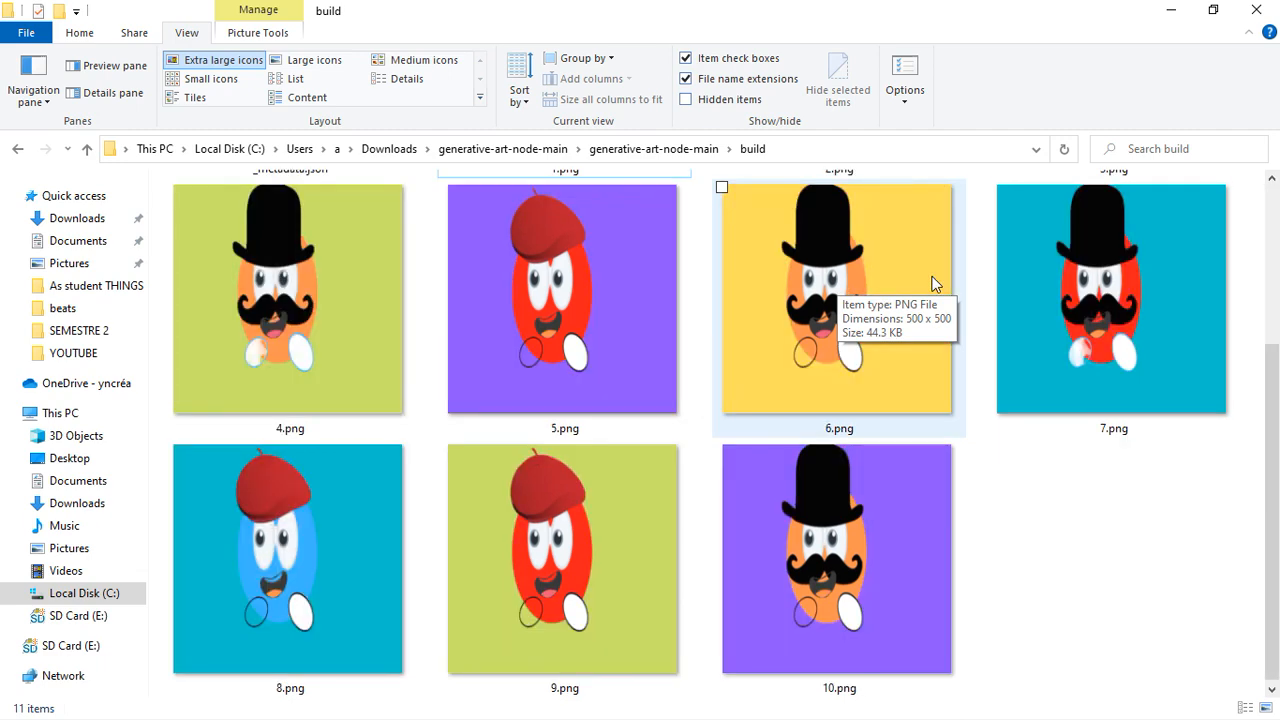
scroll(932, 280, "up", 2)
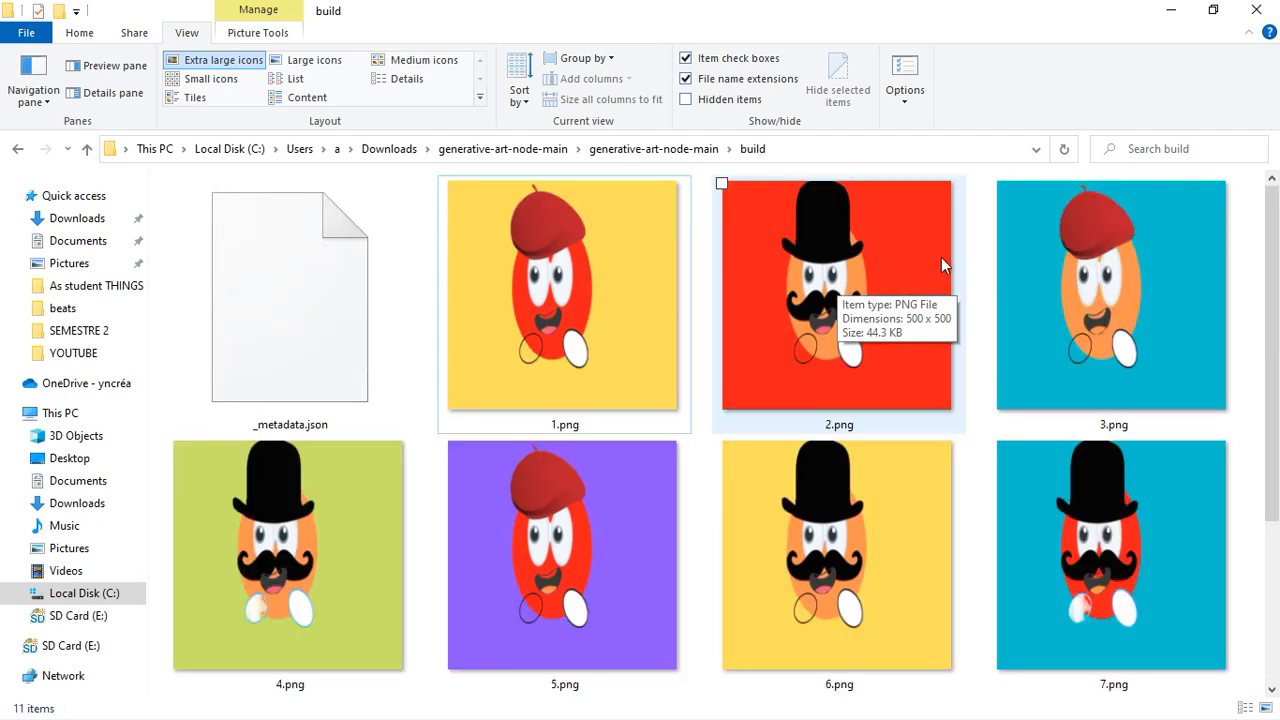
scroll(1050, 265, "down", 2)
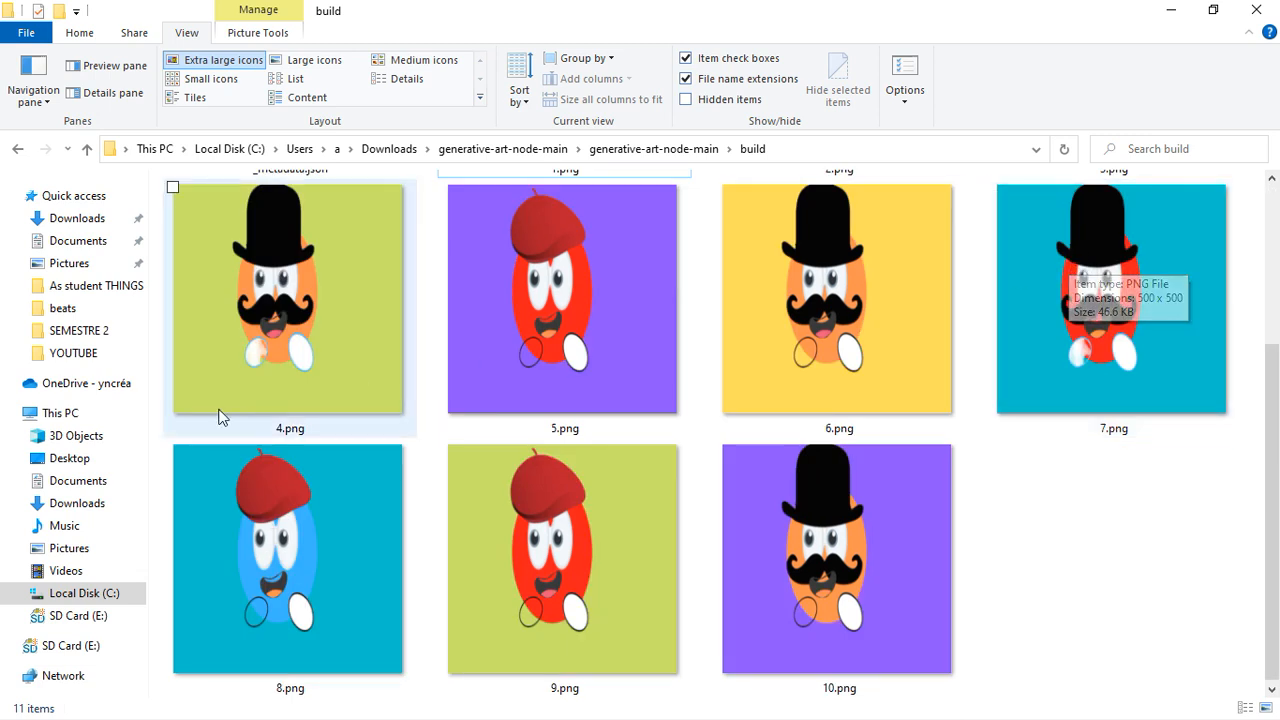
left_click(337, 537)
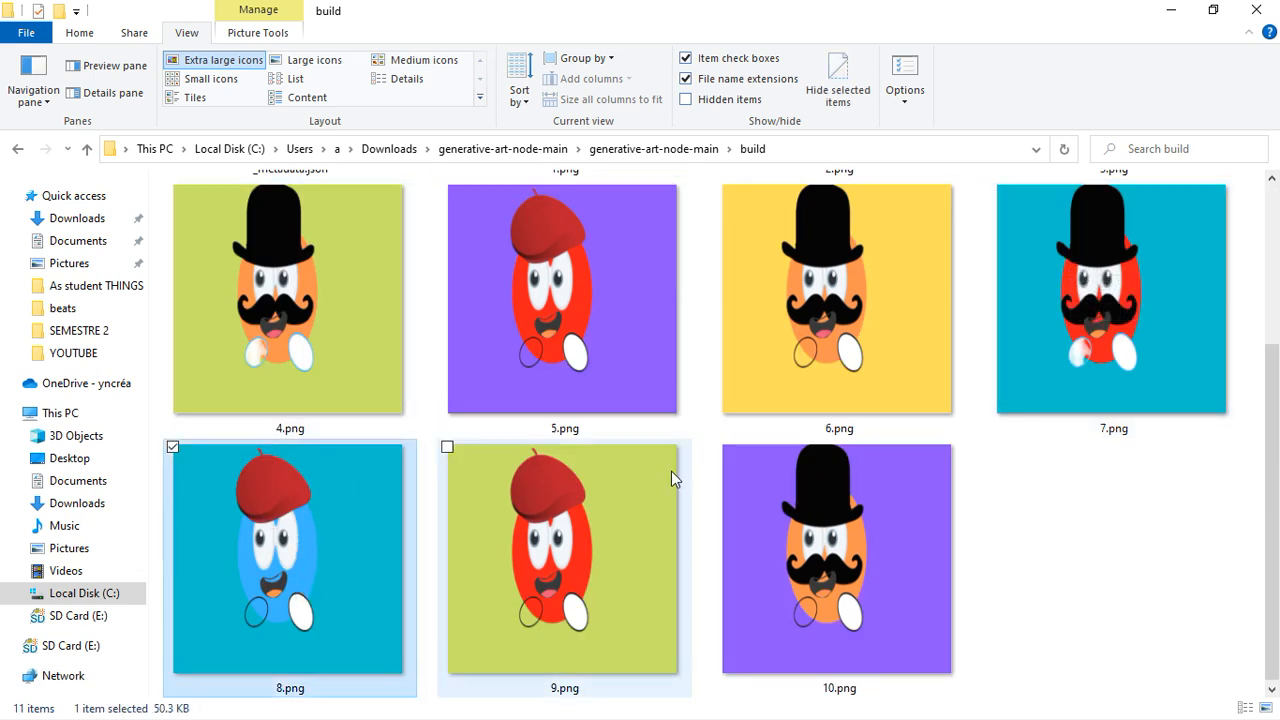
scroll(1141, 309, "up", 2)
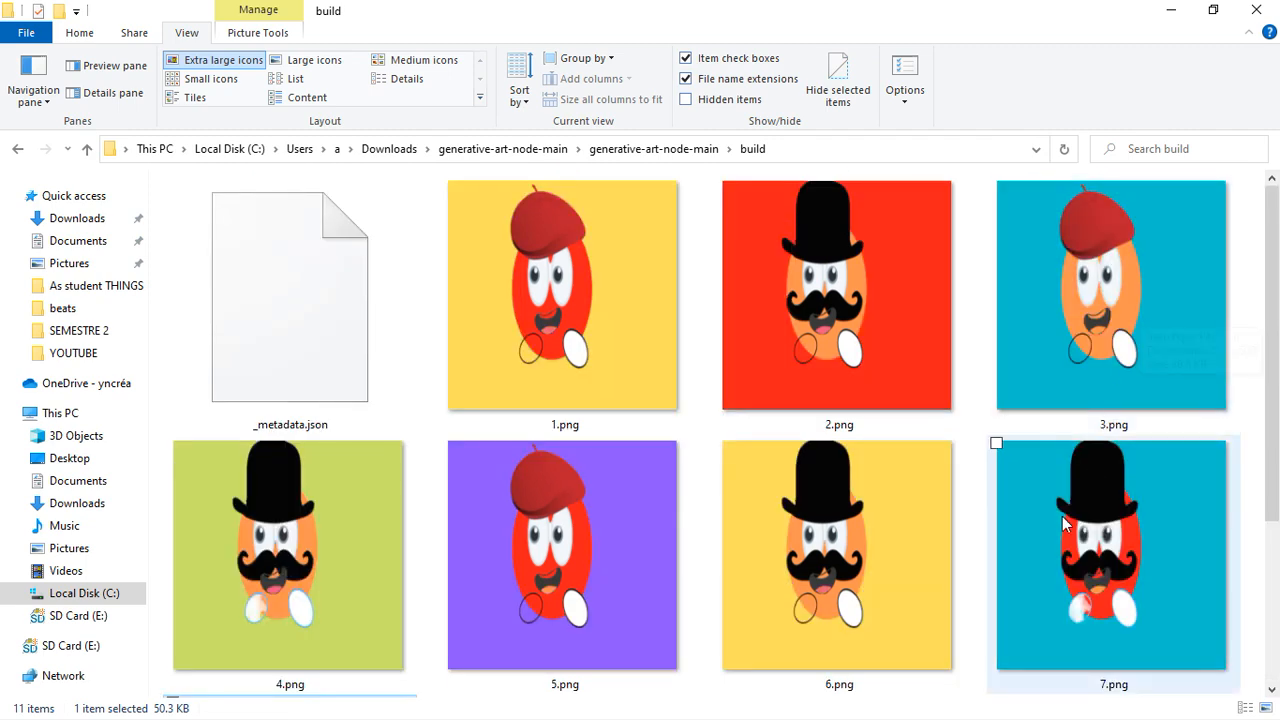